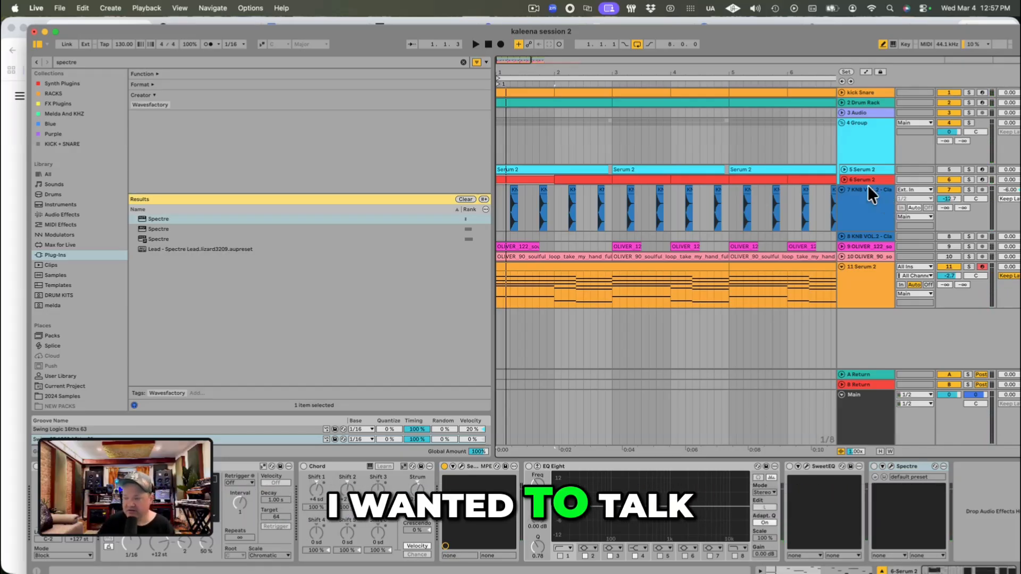
Step: Unfold the two Serum 2 tracks and audition the red one in solo
click(845, 168)
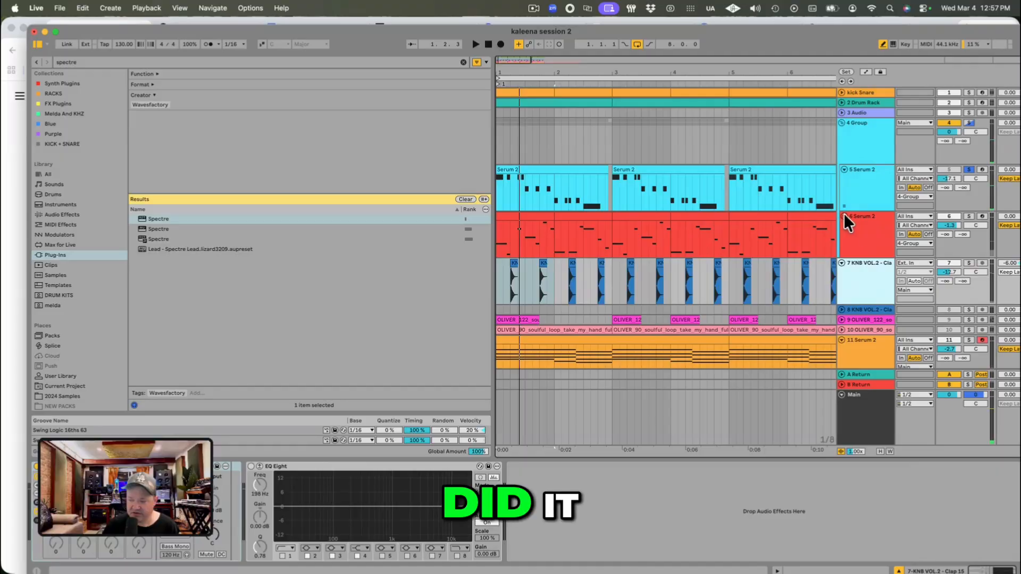
click(845, 216)
click(968, 216)
key(space)
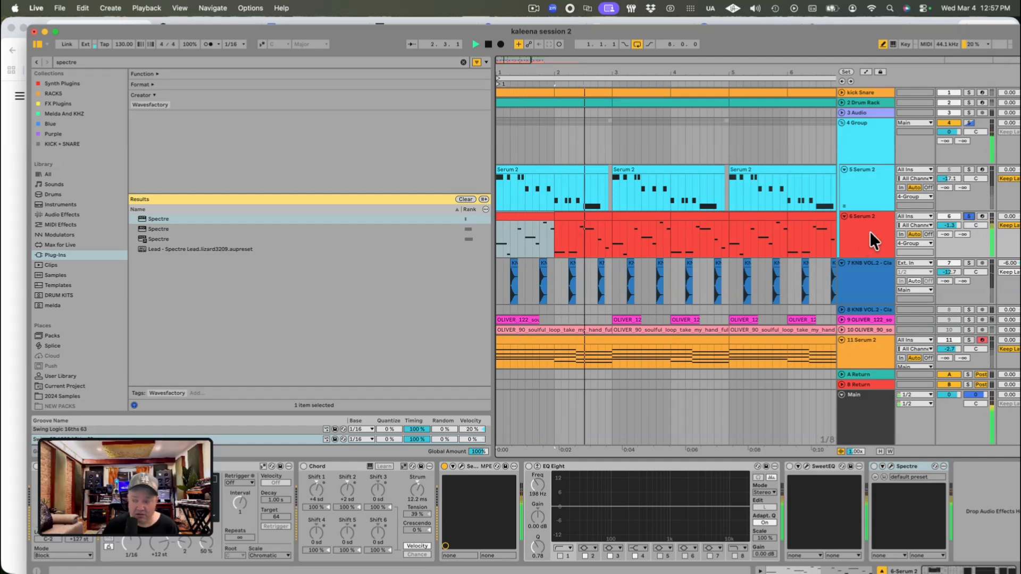
click(968, 216)
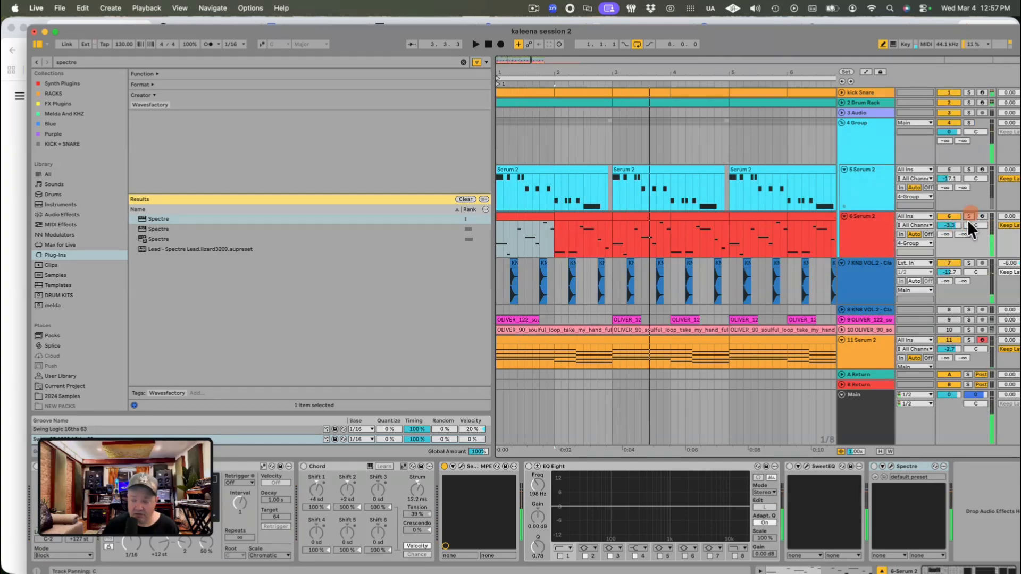
Step: Inspect the Serum 2 bass instrument on the red track and close its window
click(461, 467)
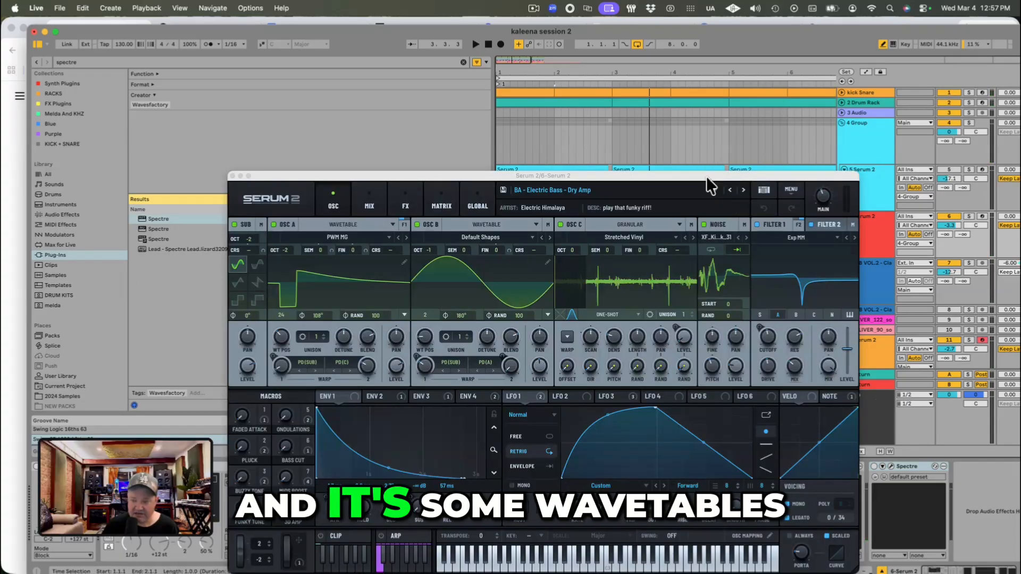
drag(706, 177, 624, 85)
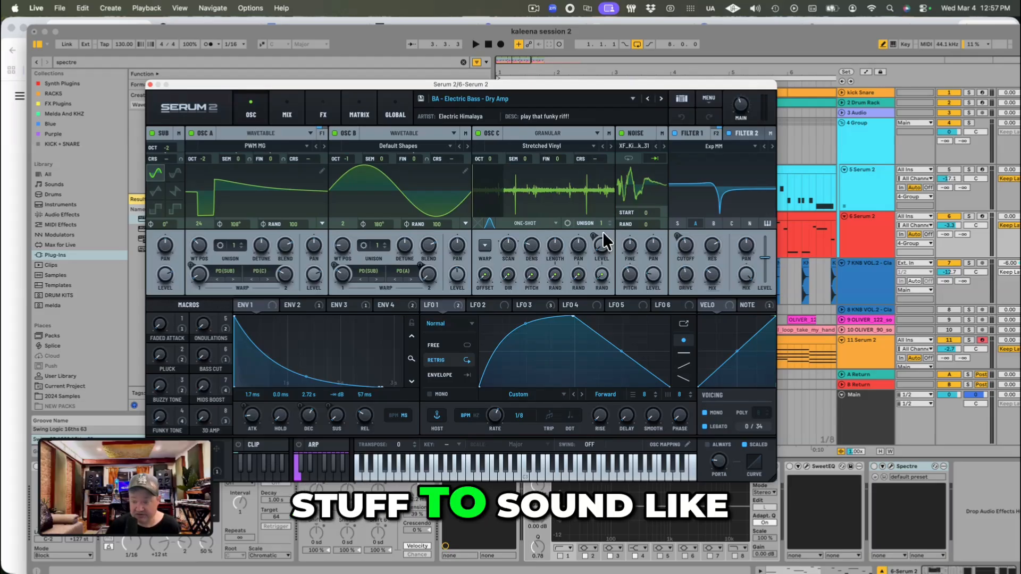
click(151, 84)
Step: Duplicate the red Serum 2 track with its clips and delete the extra MIDI track inserted below it
right_click(862, 237)
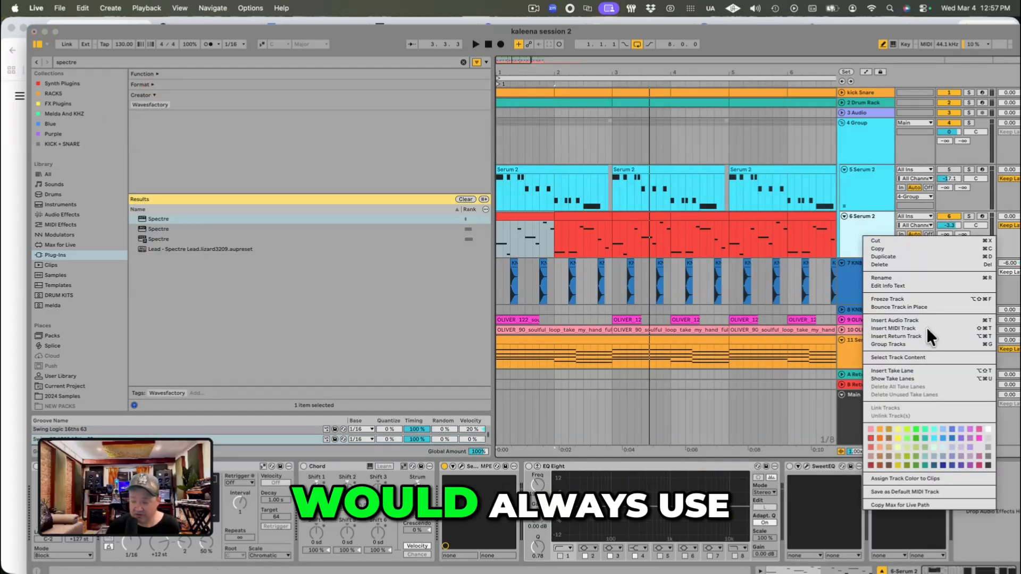
click(927, 325)
right_click(869, 225)
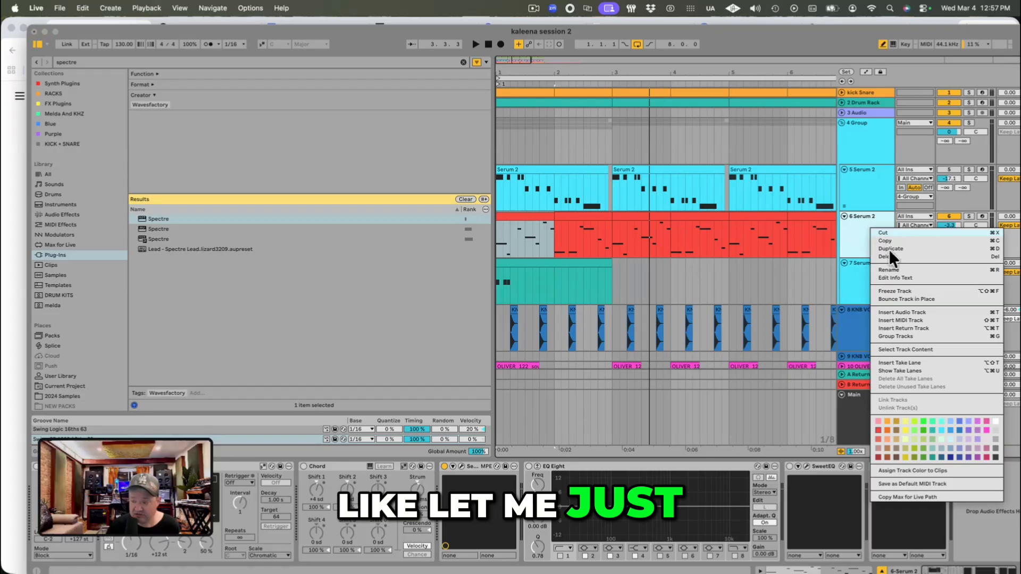
click(896, 247)
click(864, 230)
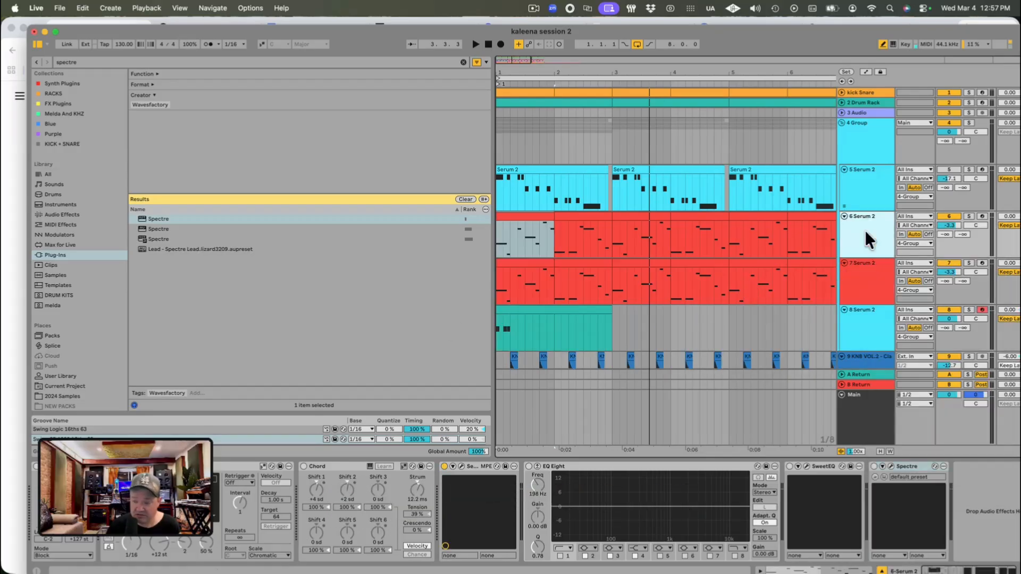
click(865, 329)
key(Delete)
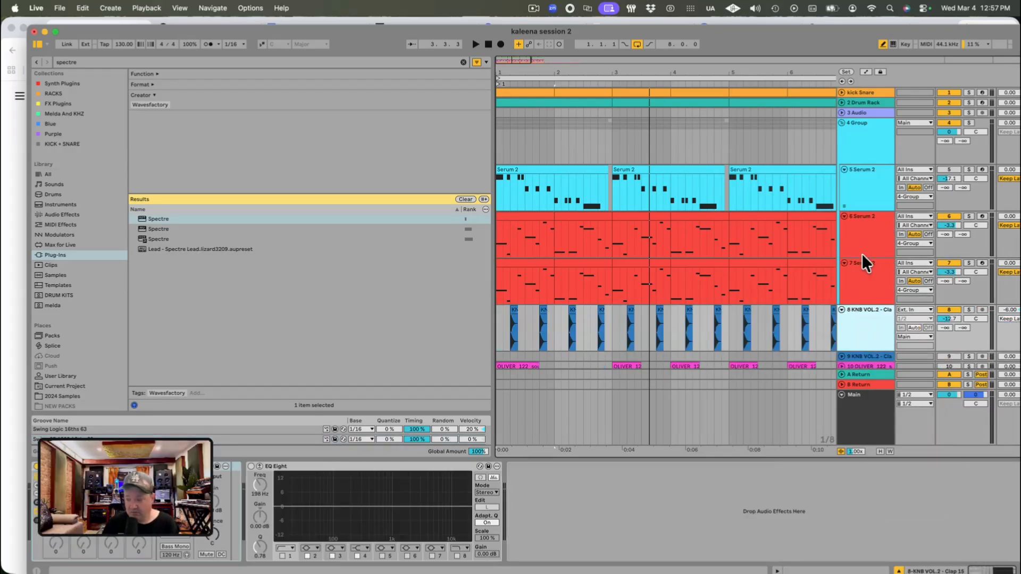
Step: Solo the duplicated Serum 2 track, play it back and select it
click(969, 262)
key(space)
click(870, 280)
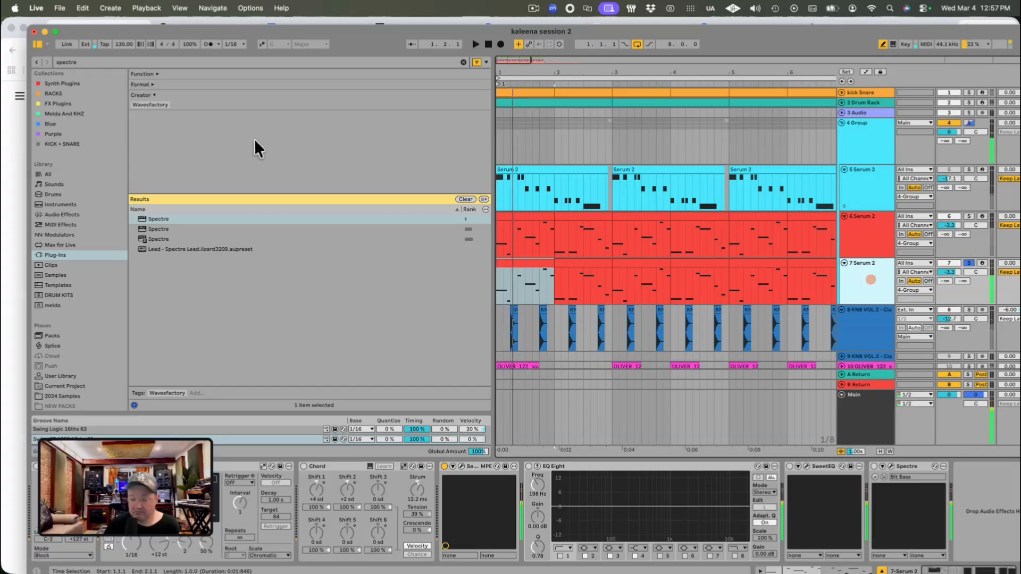
Step: Search the plug-ins for "omnis" and load Omnisphere on the duplicated track in place of Serum 2
click(123, 61)
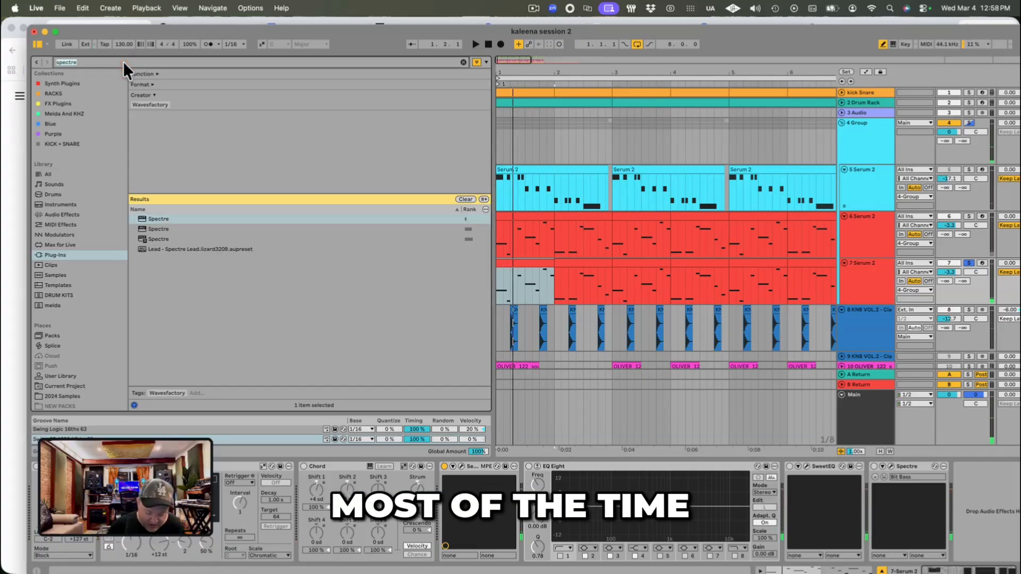
key(BackSpace)
text(omnis)
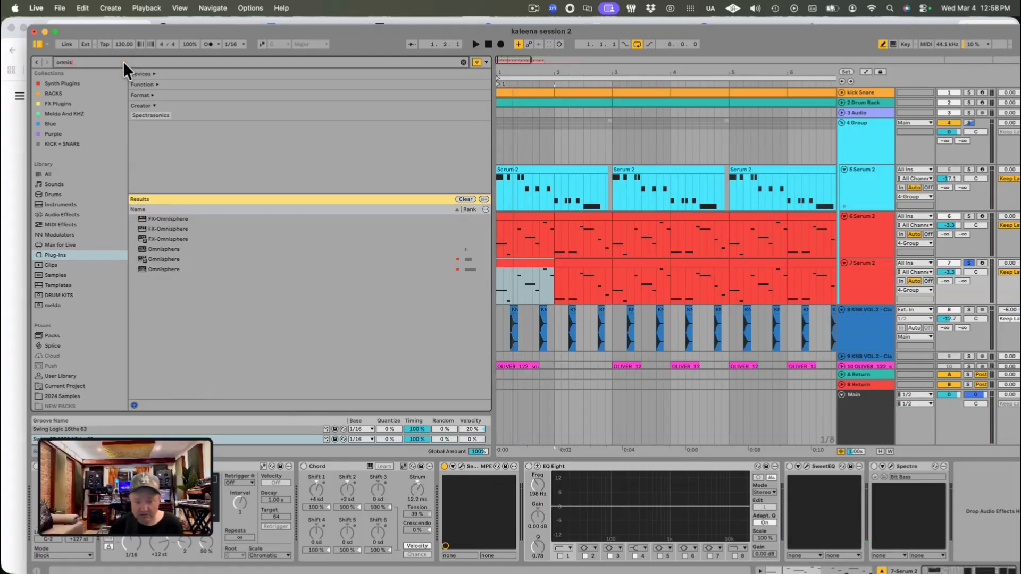
click(157, 270)
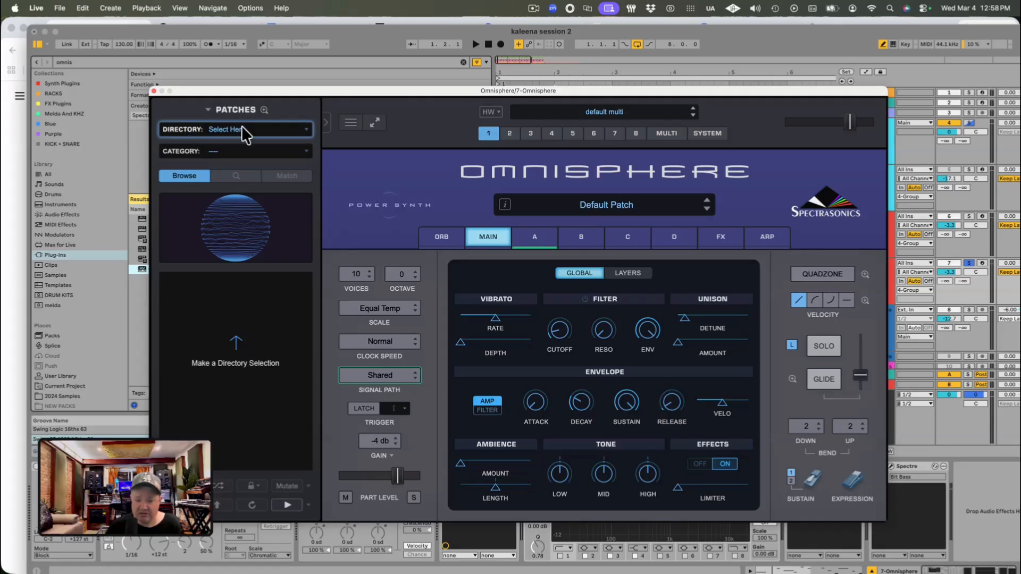
Step: Open Omnisphere's full patch browser and set its directory to the Trilian Library
click(241, 129)
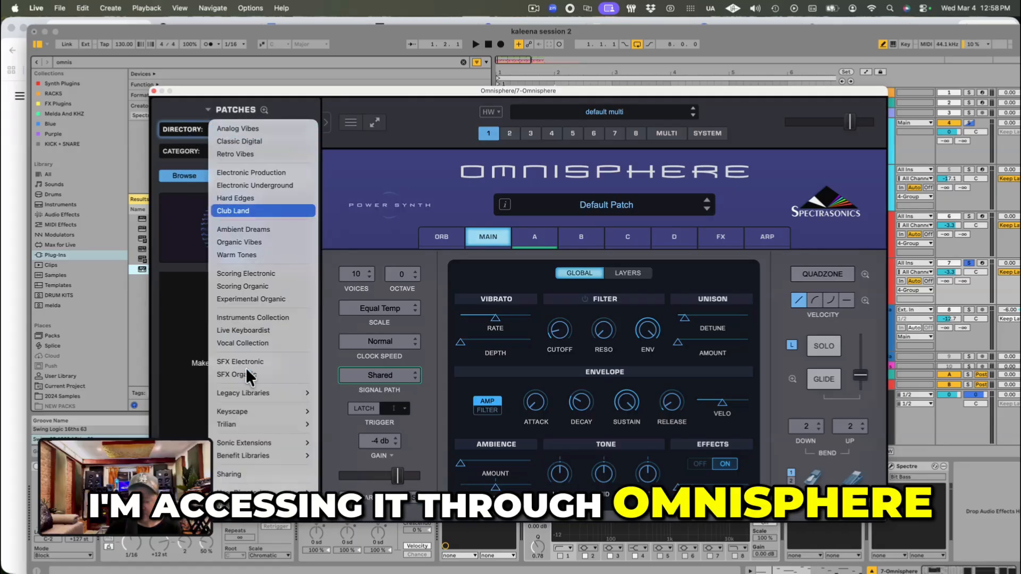
click(402, 137)
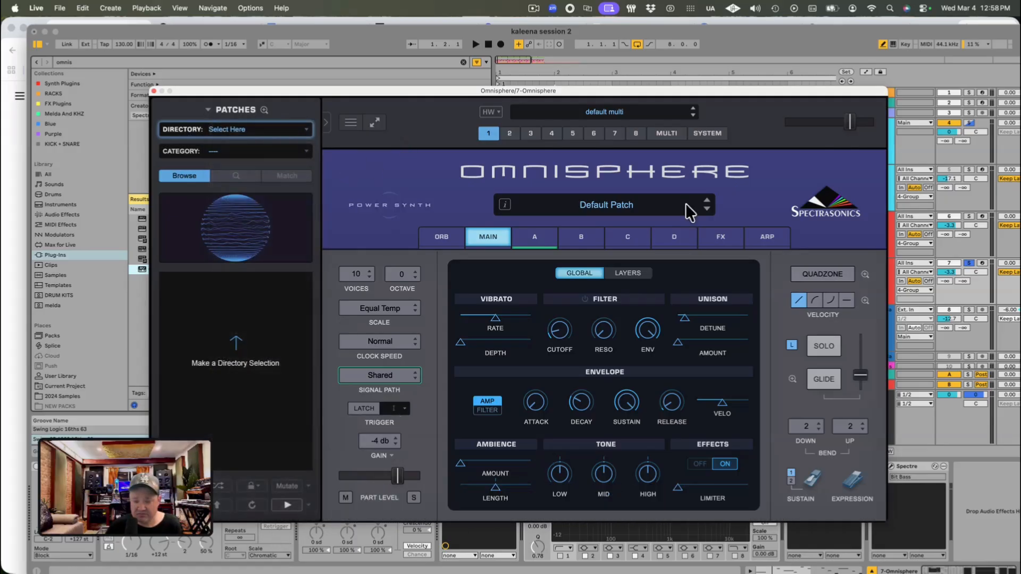
click(625, 202)
click(241, 137)
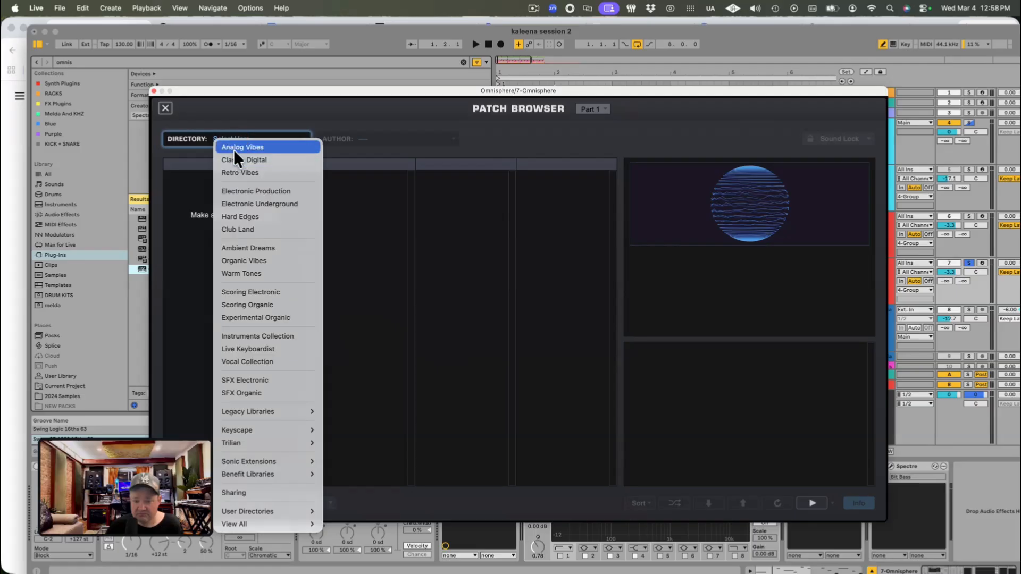
mouse_move(245, 441)
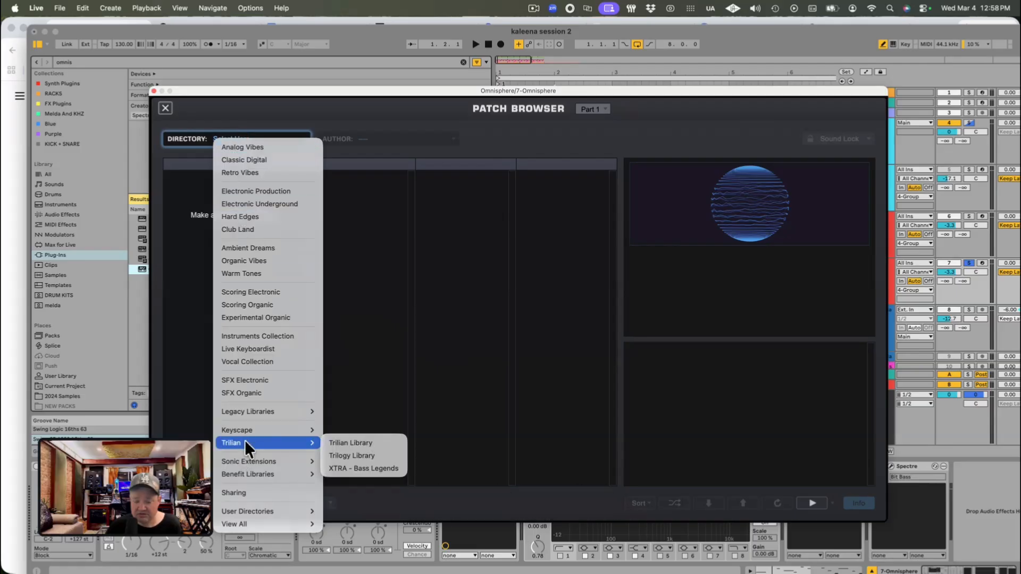
click(355, 445)
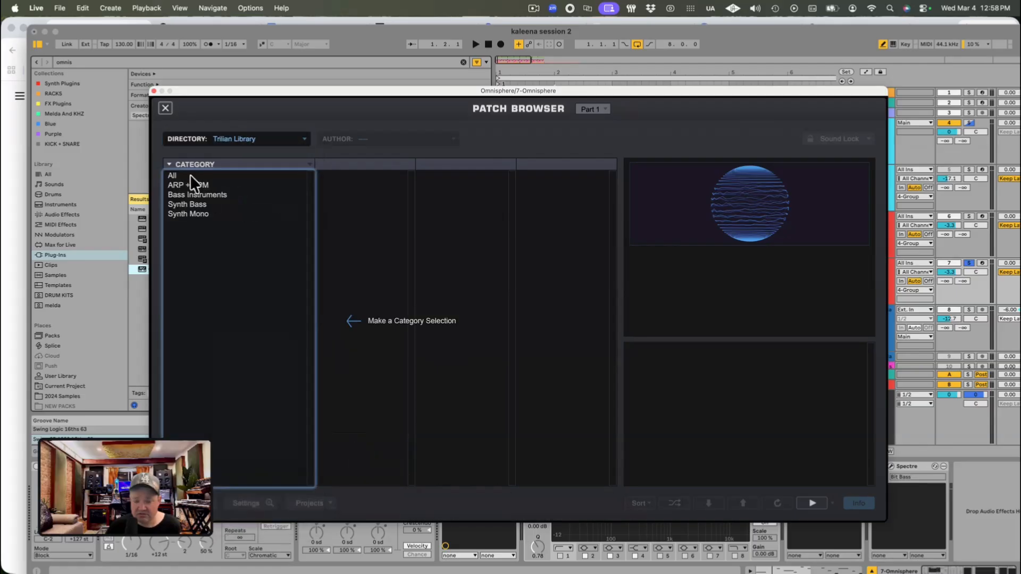
Step: Load the Clean Fender - Full Range patch from the Bass Instruments category
click(183, 206)
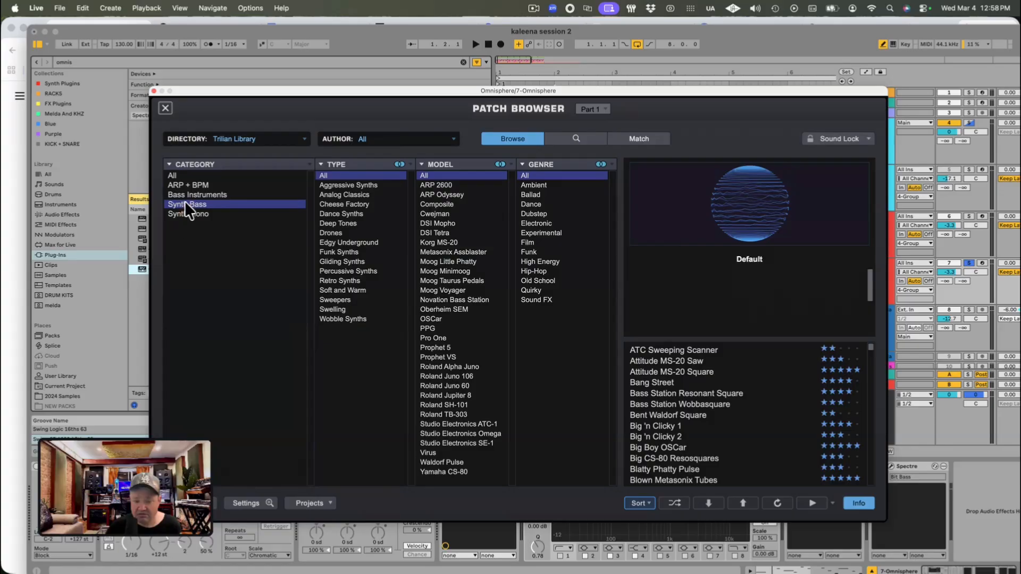
click(186, 194)
scroll(688, 382, down, 5)
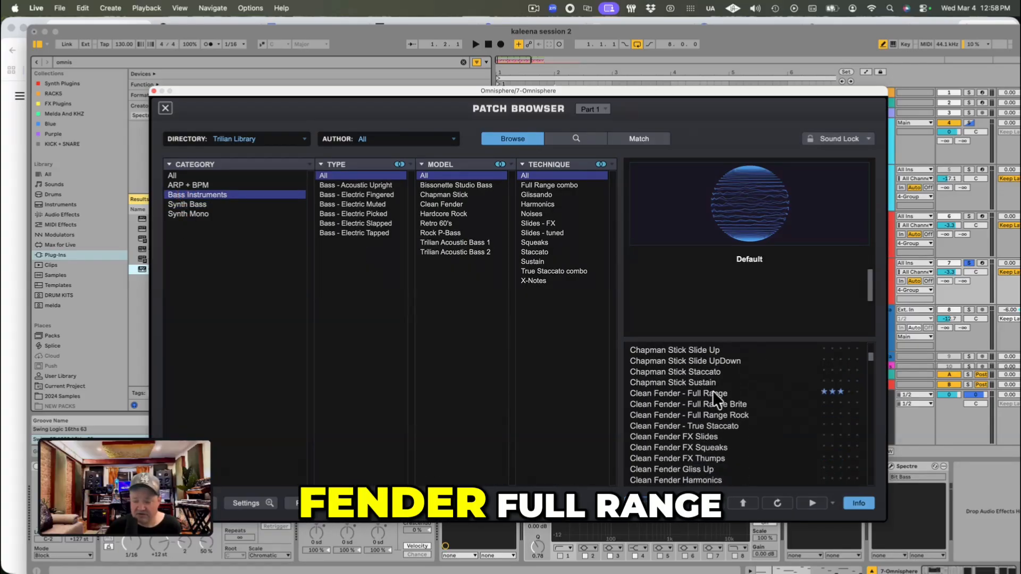
click(712, 392)
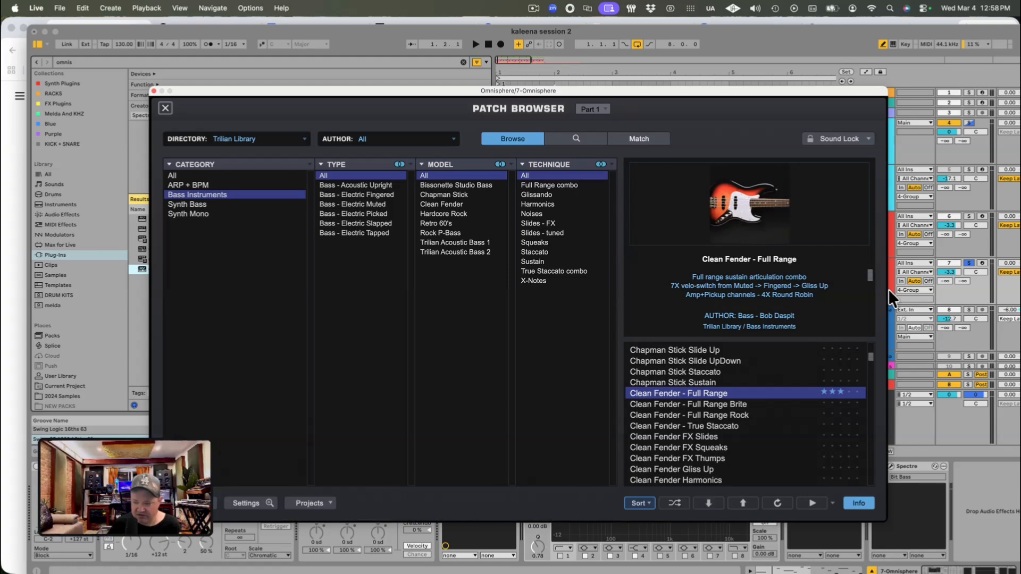
Step: Audition the bass line with the Clean Fender - Full Range patch and close the full patch browser
click(936, 296)
key(space)
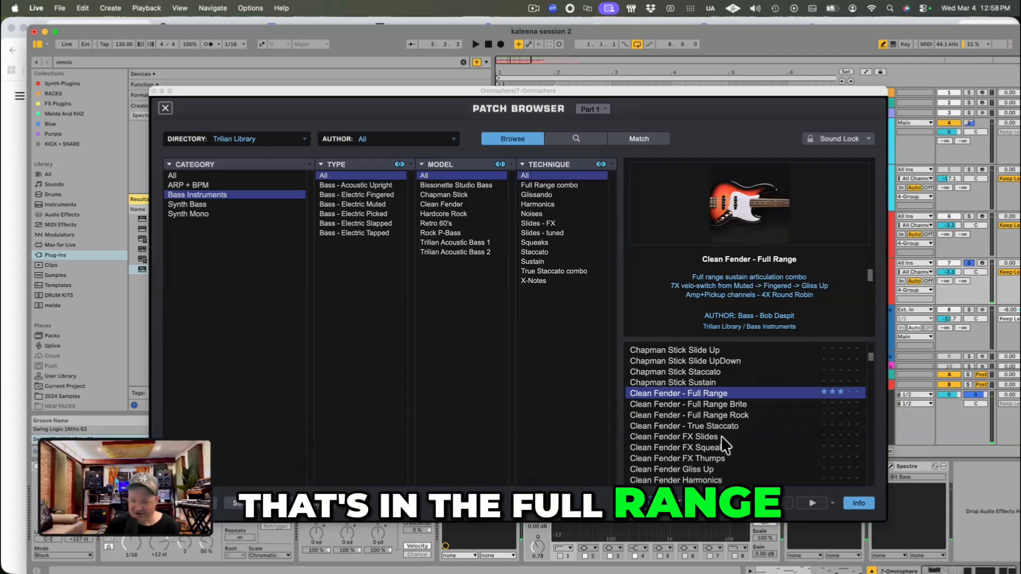
click(166, 108)
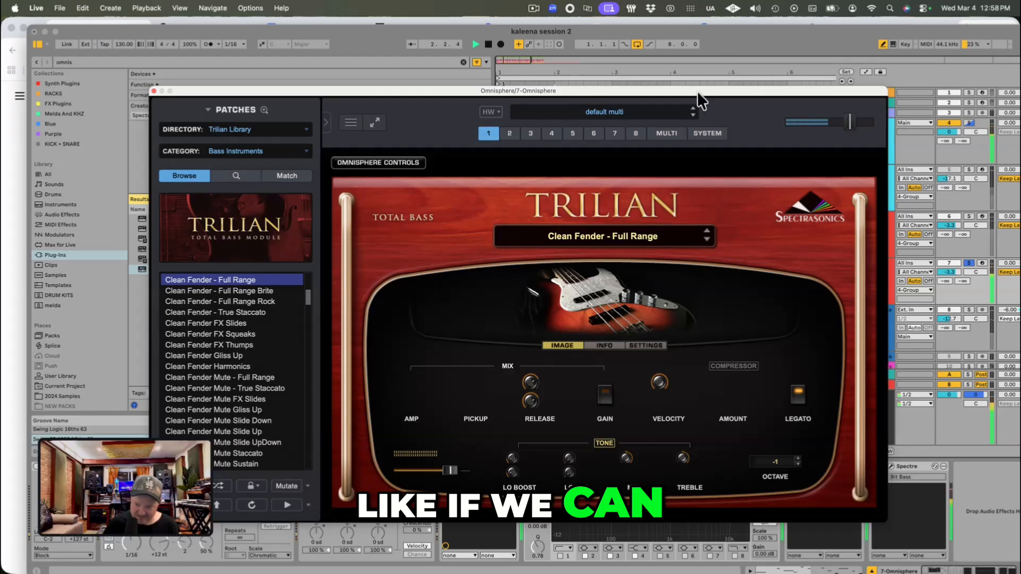
Step: Consolidate the Omnisphere track's clips from bar 1 to bar 7 into one six-bar clip and open it for note editing
drag(697, 90, 755, 418)
click(602, 264)
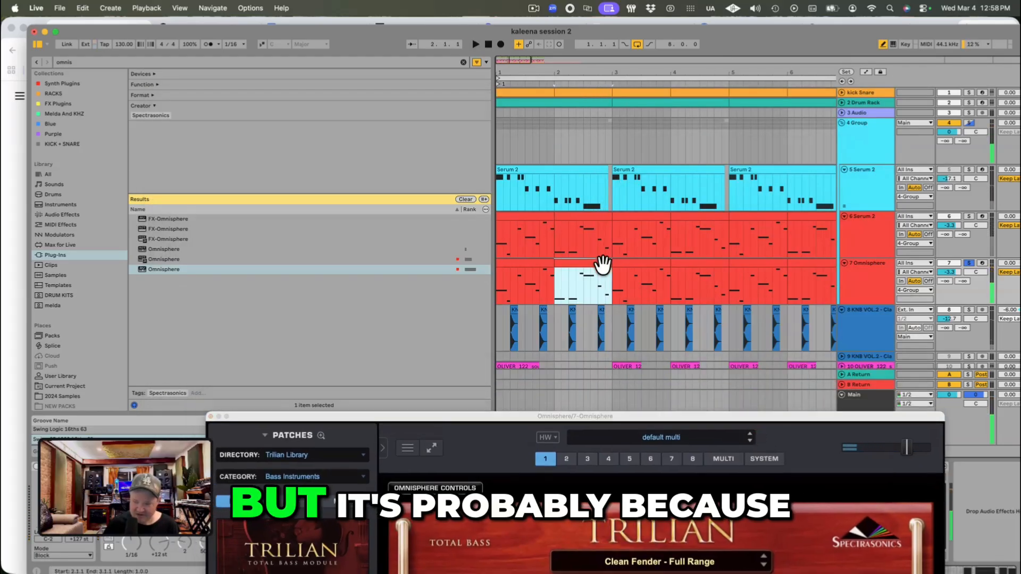
click(655, 267)
key(space)
click(542, 264)
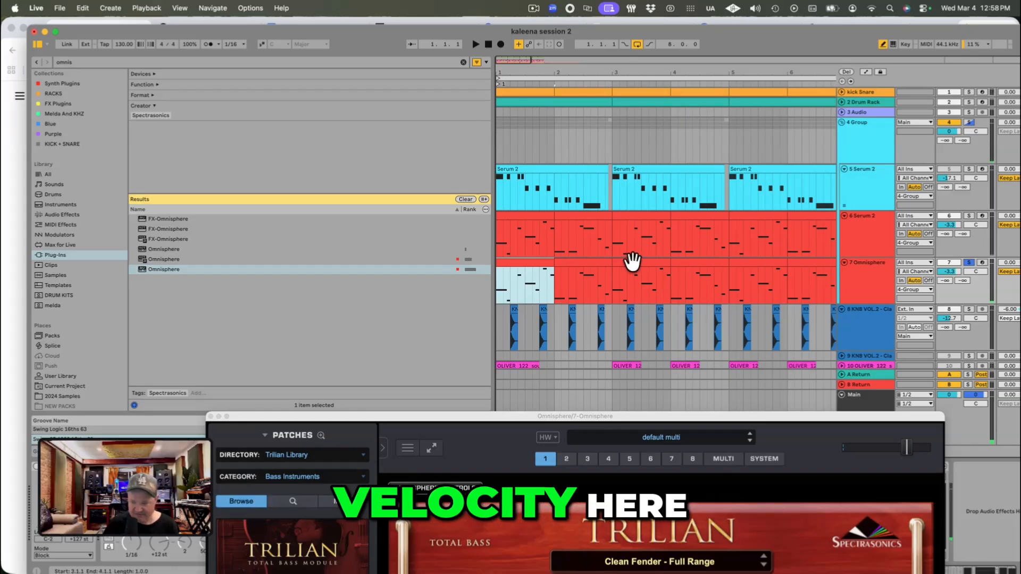
shift+click(630, 258)
shift+click(812, 261)
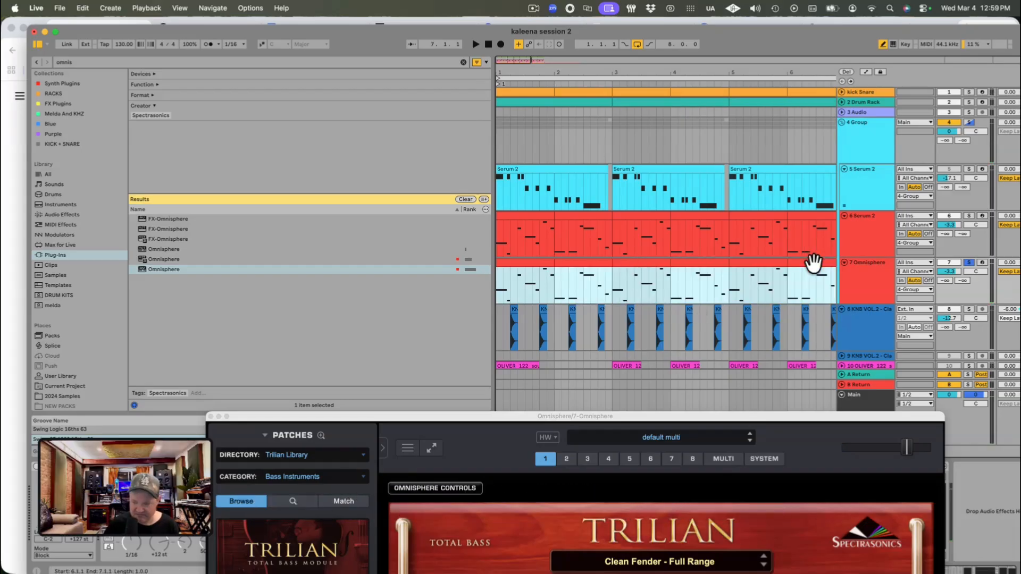
key(space)
double_click(602, 263)
key(space)
key(space)
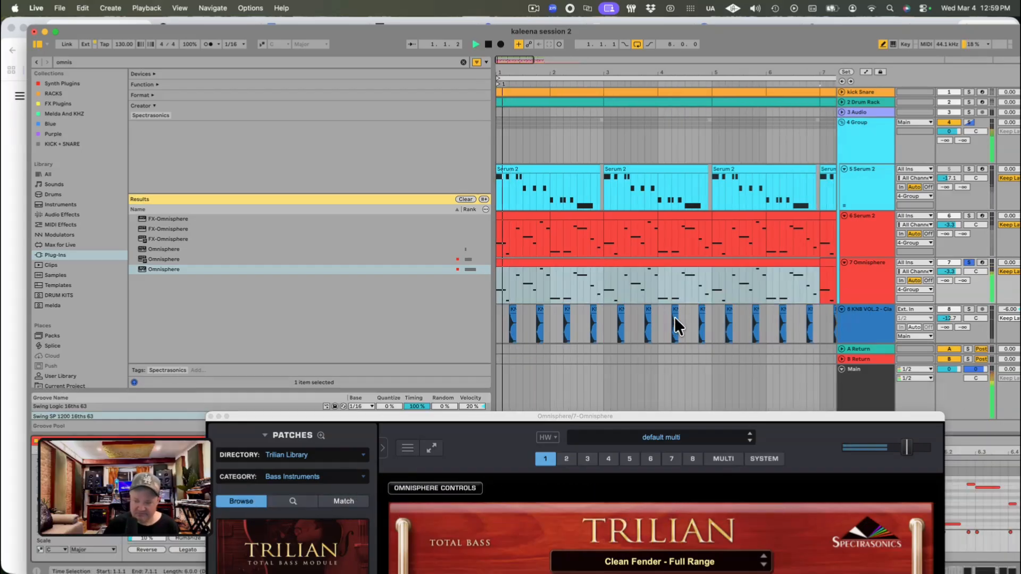
Step: Enlarge the clip's note editor, uncover the velocity lane and set the velocity of all bass notes to 66
key(alt+super+e)
drag(239, 419, 481, 567)
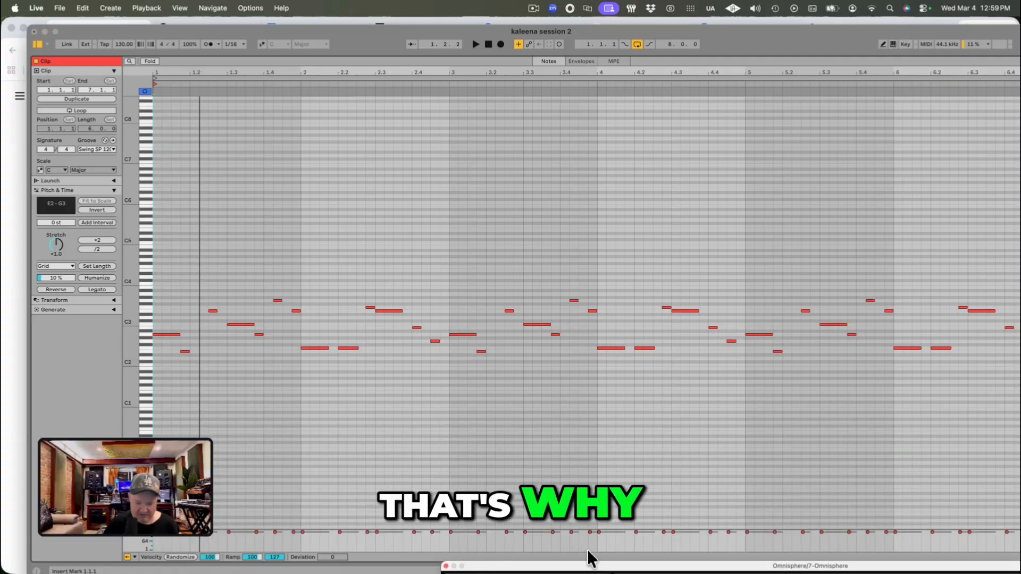
key(b)
drag(1012, 541, 153, 530)
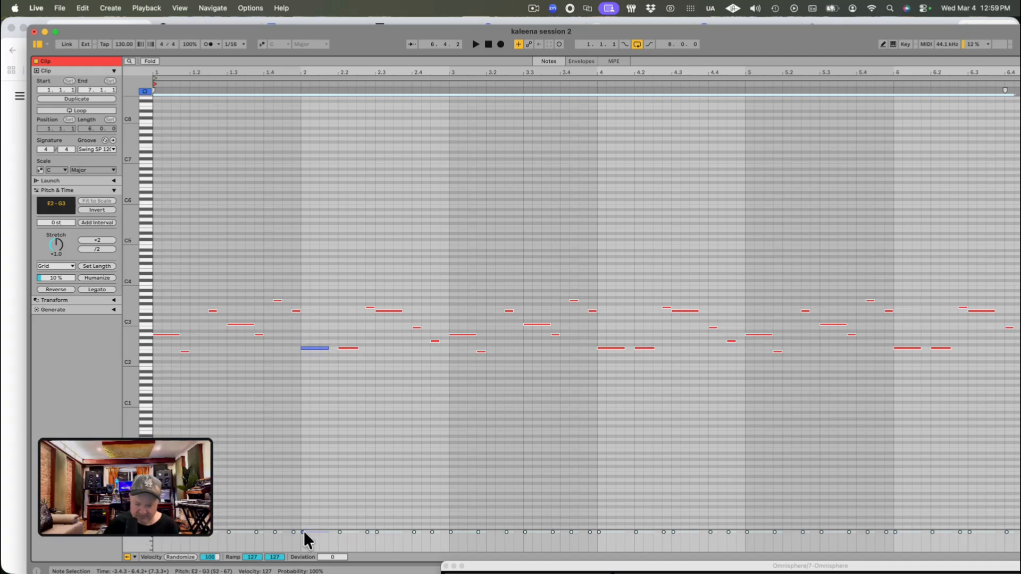
mouse_move(304, 531)
mouse_down()
mouse_move(304, 540)
mouse_move(312, 534)
mouse_up()
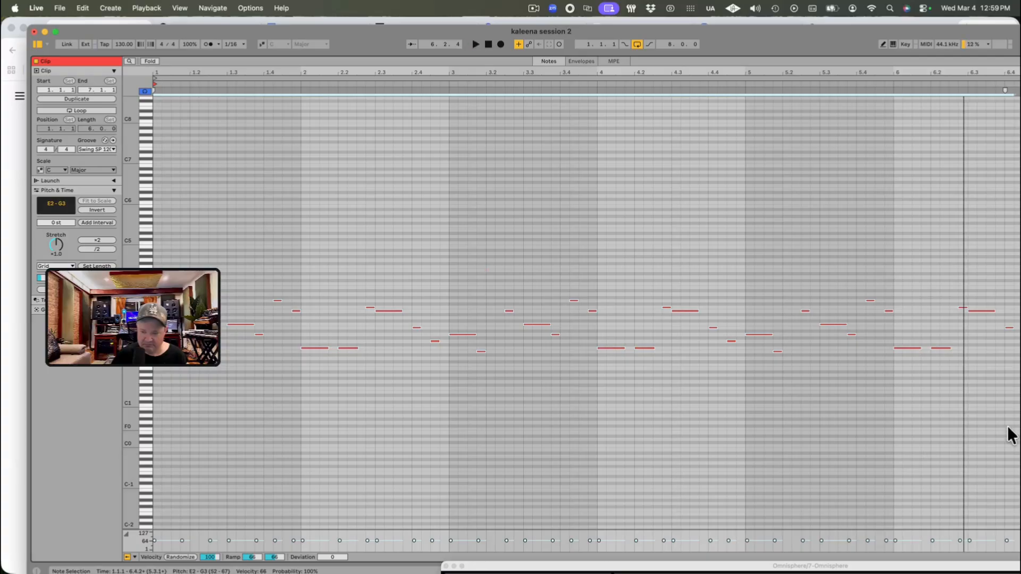
Step: Transpose all the bass notes down one octave and play the clip
drag(1010, 435, 940, 350)
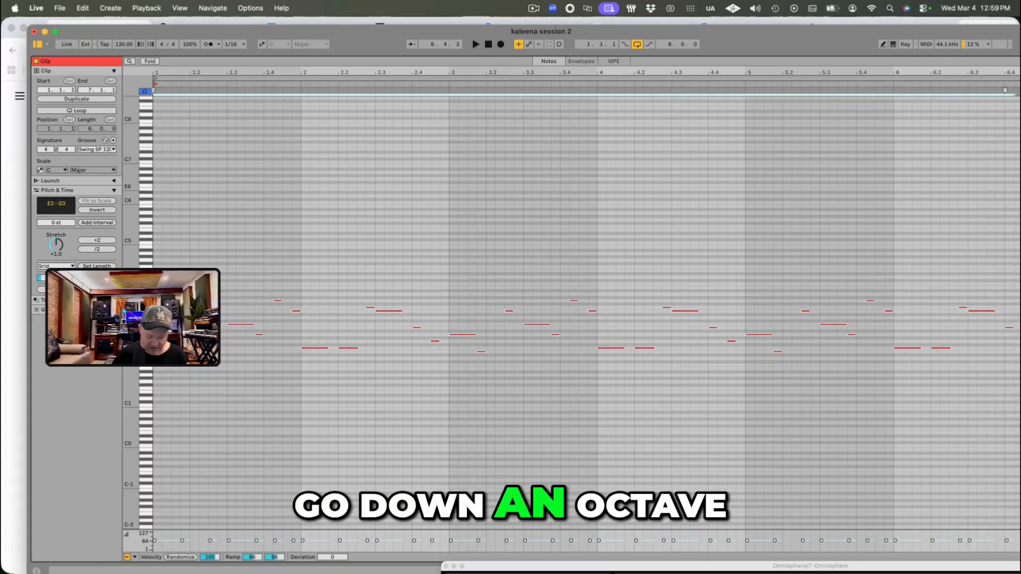
key(shift+Down)
key(space)
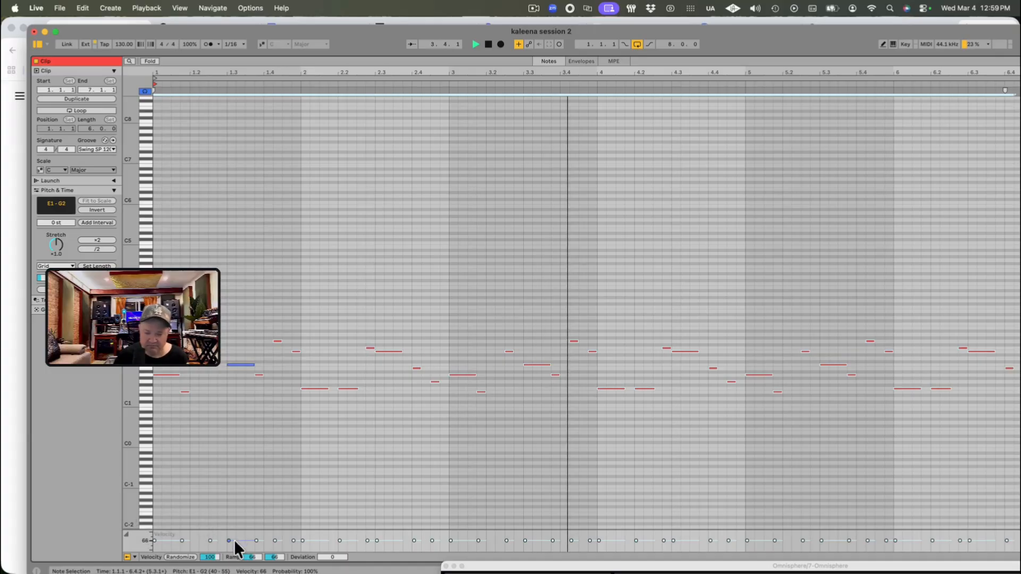
Step: Raise the velocity of all bass notes to about 82 and audition the clip
drag(234, 541, 234, 536)
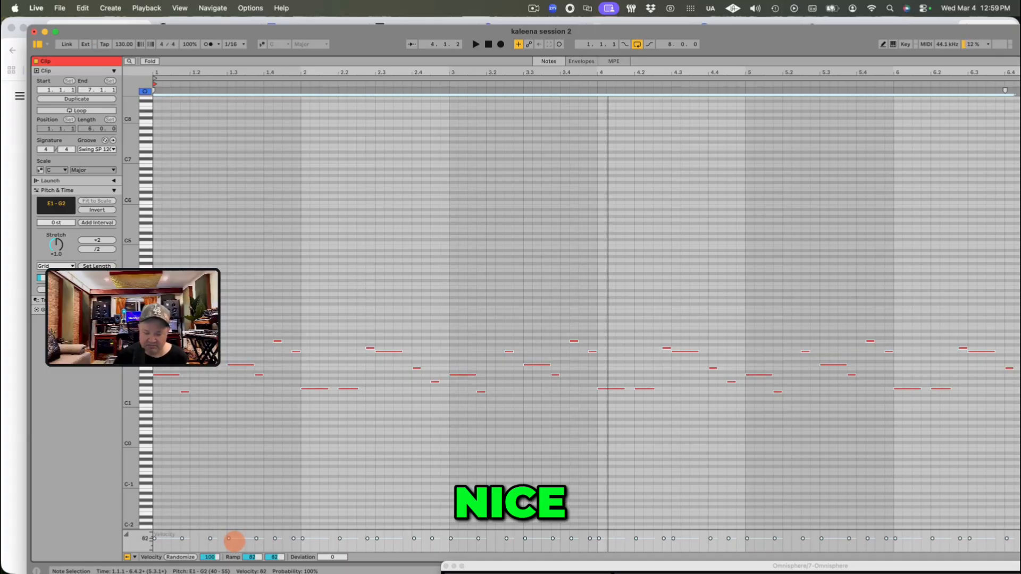
click(237, 538)
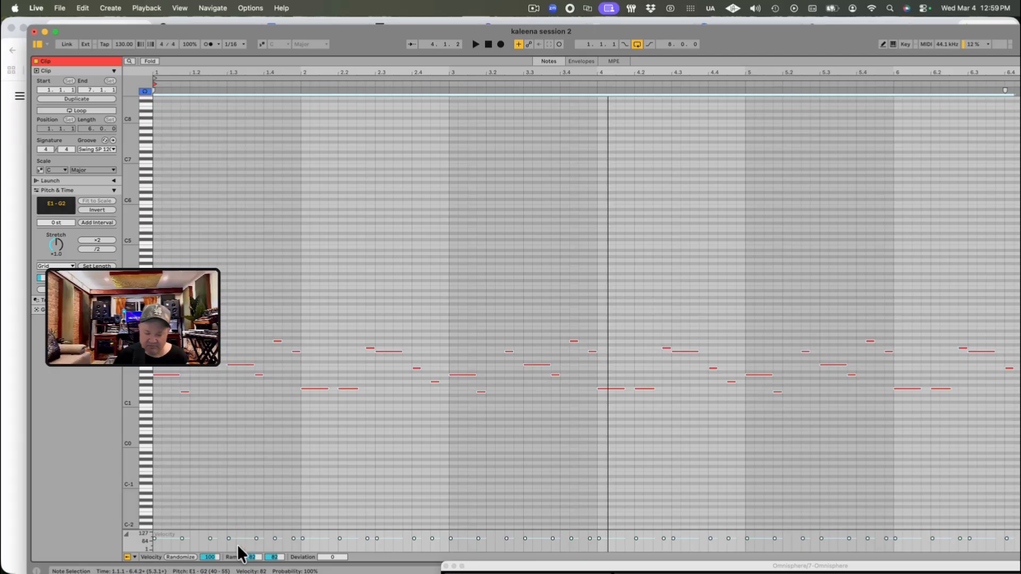
drag(237, 537, 238, 539)
key(space)
key(super+a)
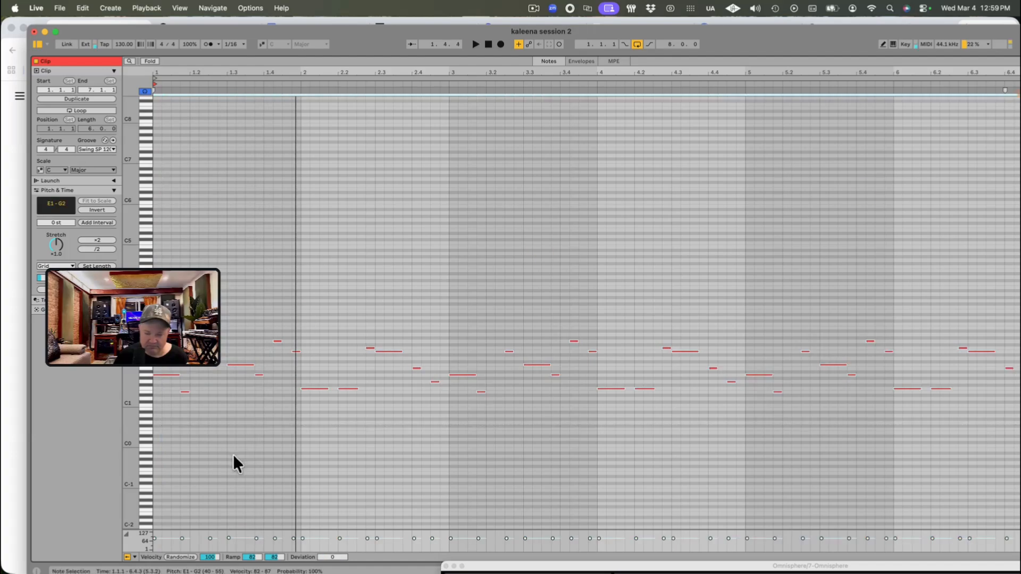
Step: Lower the velocity of all bass notes to about 68, accent the long E2 note at beat 2.3 with velocity 83, and play the clip
drag(167, 533, 168, 538)
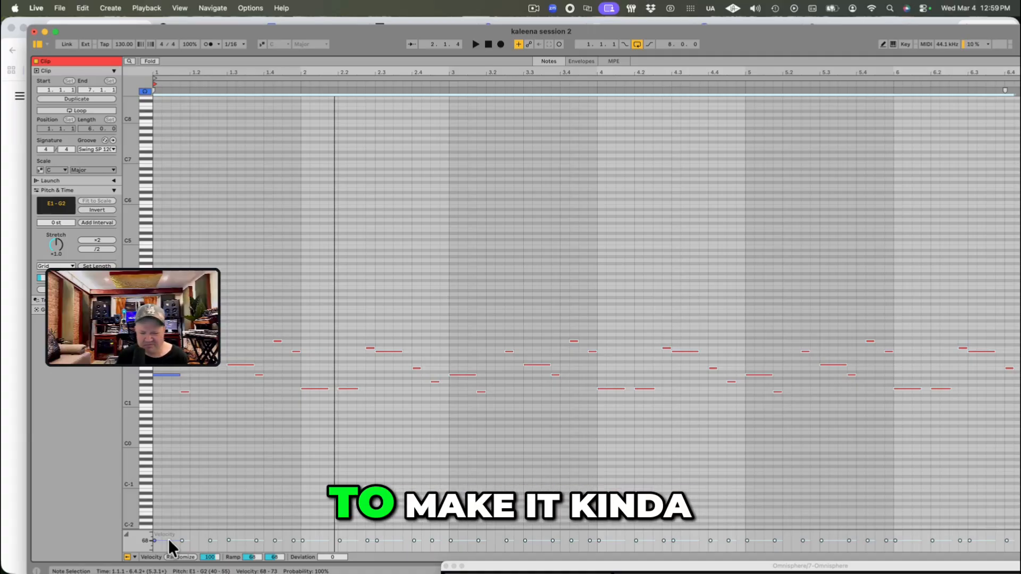
click(394, 541)
drag(393, 544, 393, 539)
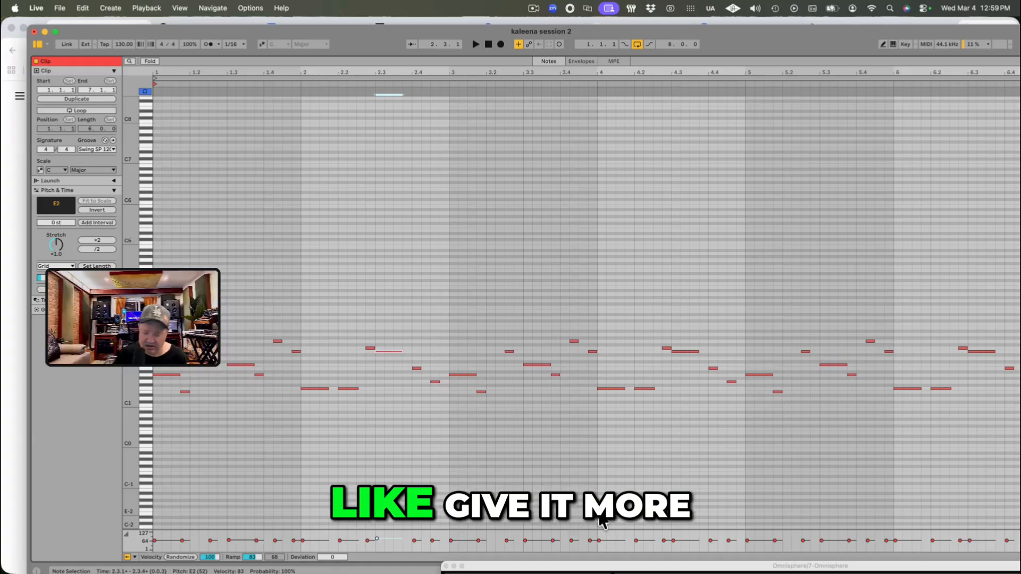
key(space)
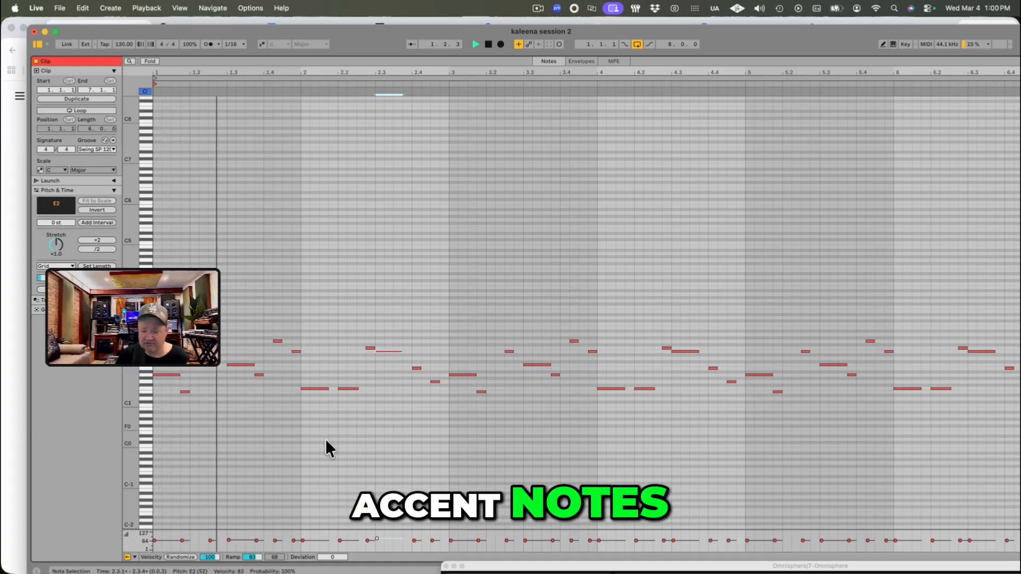
Step: Accent bar 1's opening notes, with velocity 106 for the first A1 and 79 for the following E1, and audition the clip
click(182, 540)
key(space)
drag(182, 540, 184, 535)
key(space)
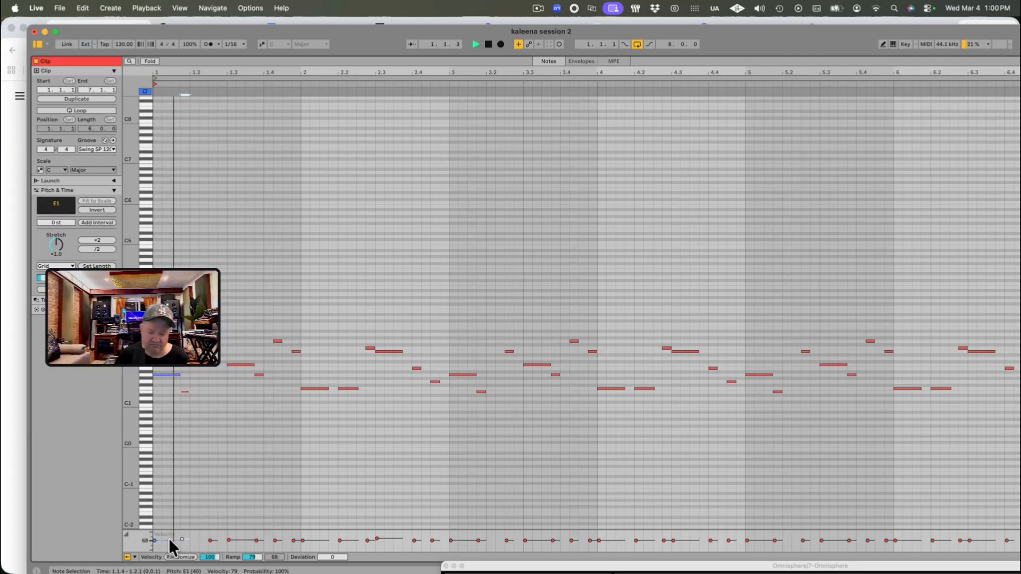
key(space)
key(space)
drag(168, 538, 167, 532)
key(space)
key(space)
key(space)
key(space)
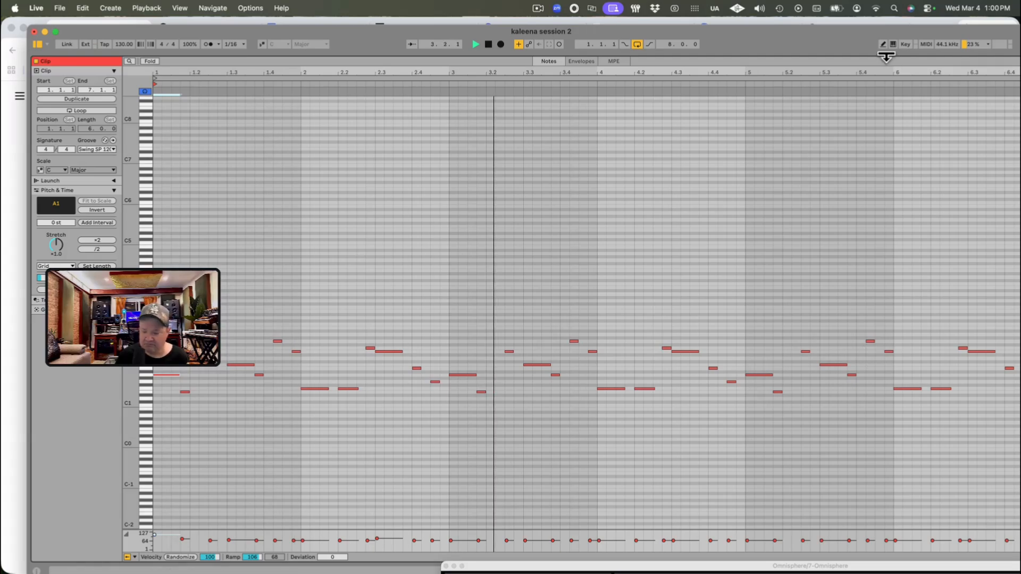
Step: Shrink the clip's note editor to show more tracks, and unsolo the Omnisphere track with its volume at -1.8 dB
drag(886, 57, 930, 234)
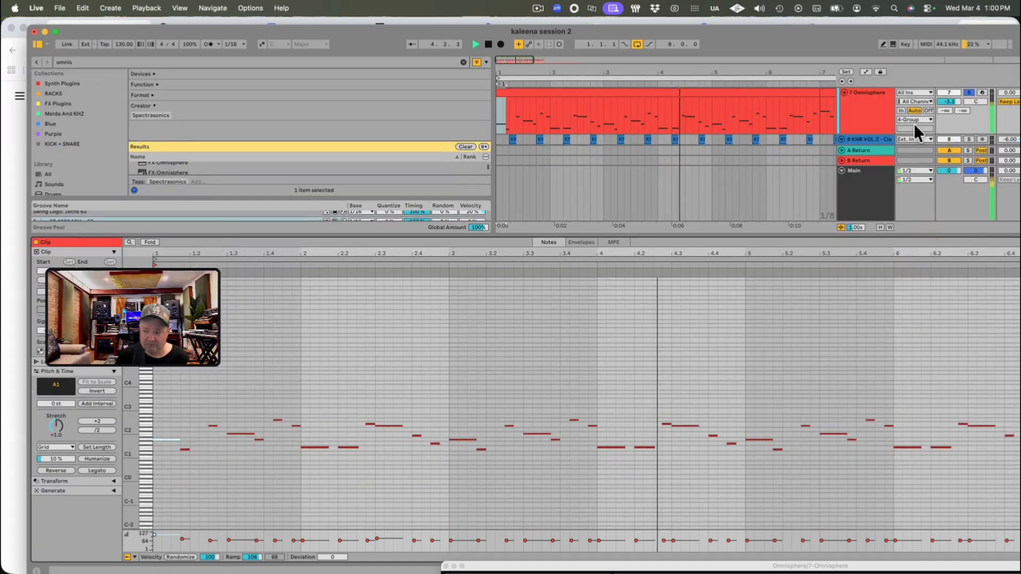
click(969, 93)
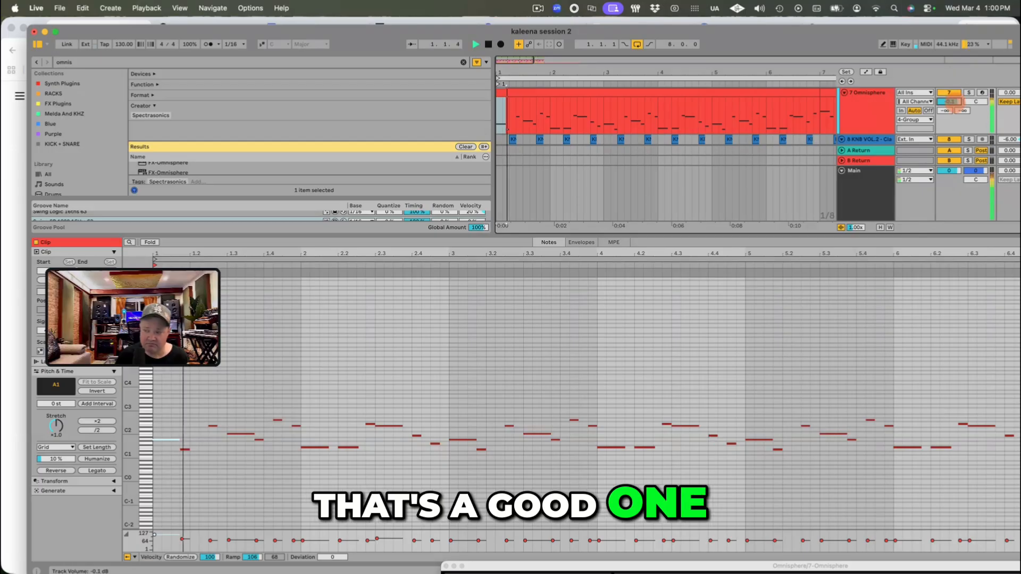
click(858, 121)
drag(881, 237, 881, 395)
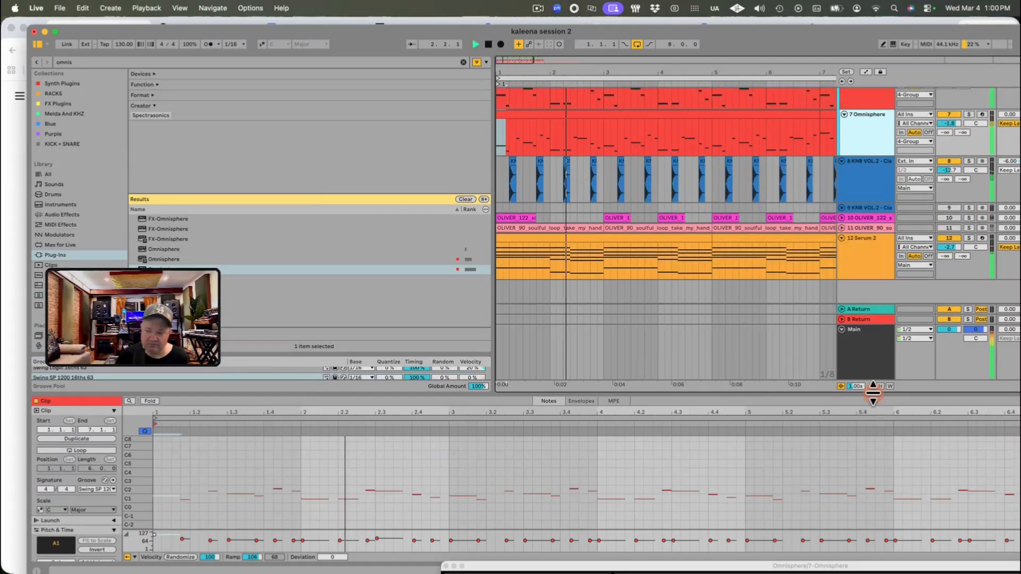
click(945, 125)
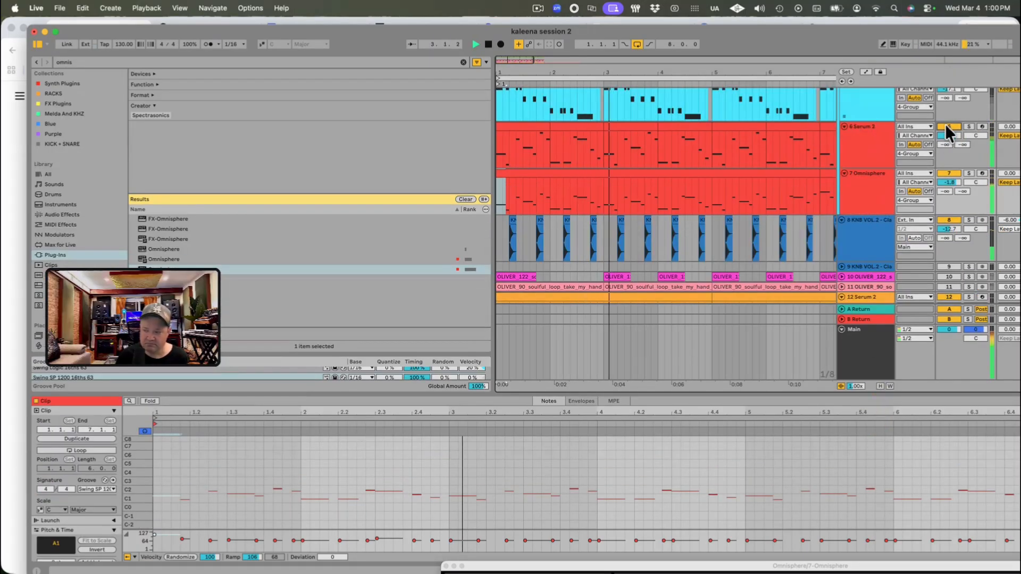
Step: Raise the Omnisphere track's volume to 1.1 dB during playback and solo the track
click(866, 179)
mouse_move(953, 183)
mouse_down()
mouse_move(952, 165)
mouse_move(948, 188)
mouse_up()
click(857, 187)
click(969, 173)
key(space)
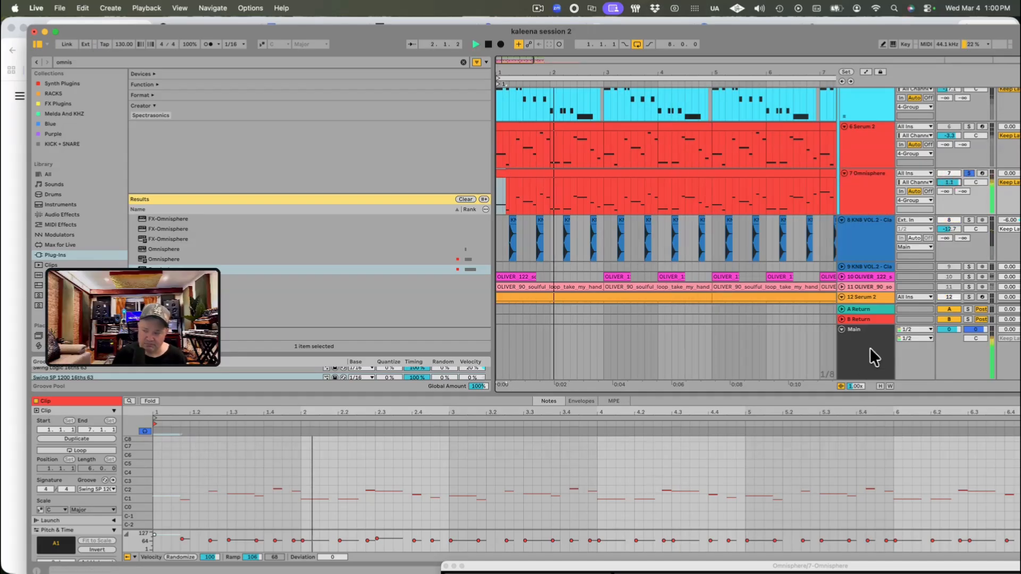
Step: Duplicate the Omnisphere bass track and close the duplicate's plug-in window
click(865, 196)
right_click(862, 269)
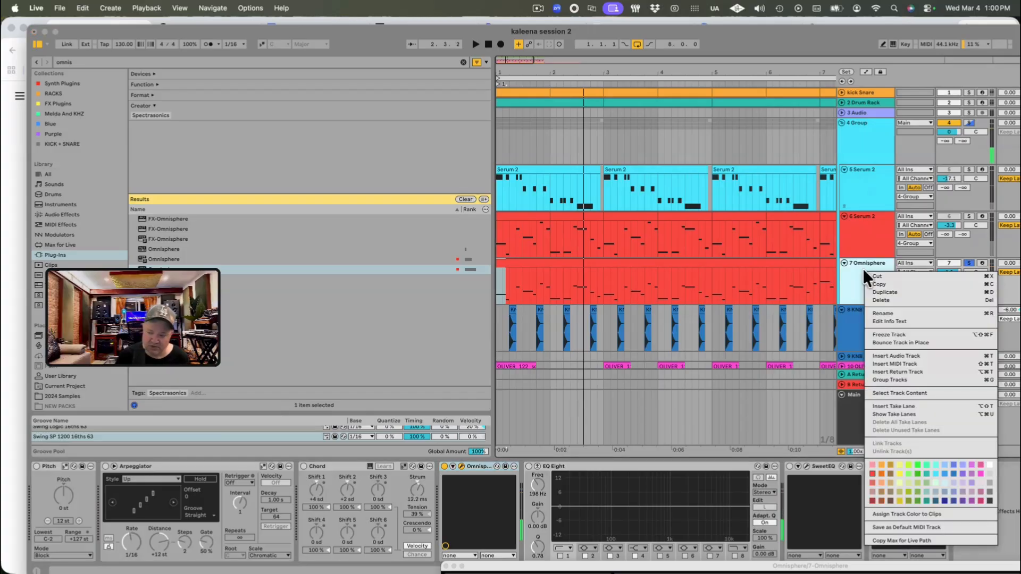
click(889, 291)
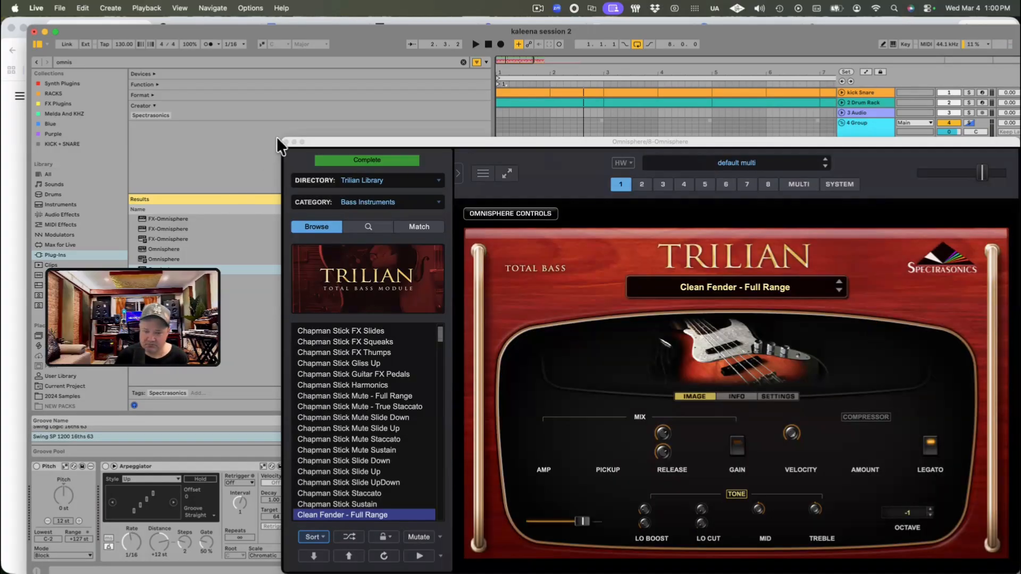
click(286, 142)
Step: Play the soloed duplicate Omnisphere track and lower its volume to -3.2 dB
key(space)
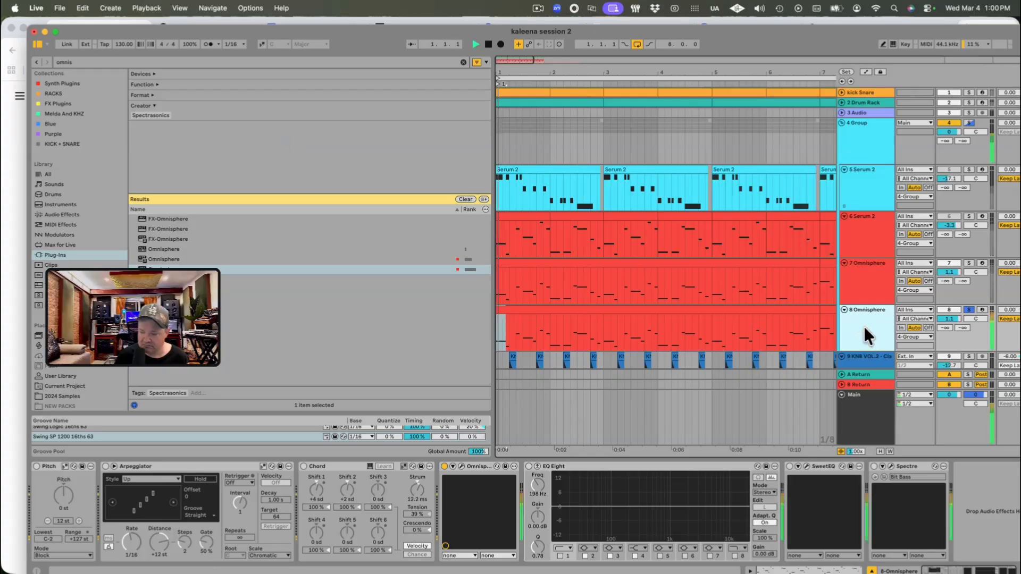
scroll(928, 314, down, 2)
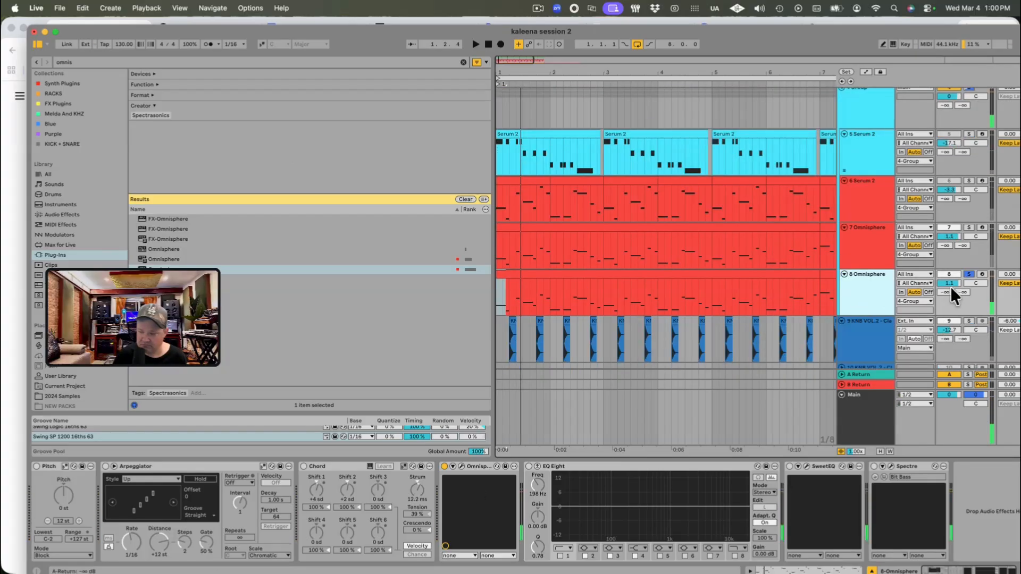
key(space)
click(872, 413)
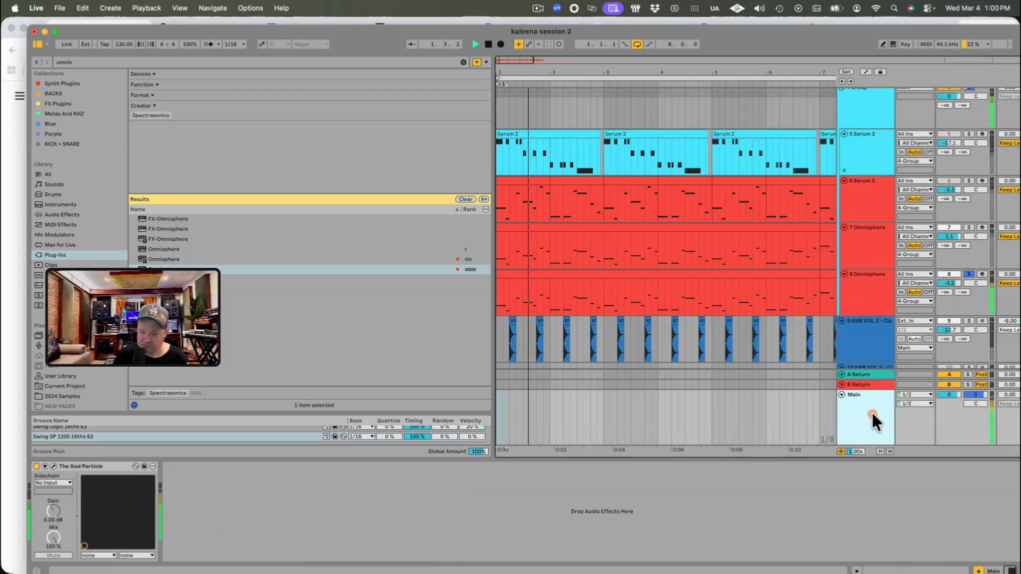
click(851, 297)
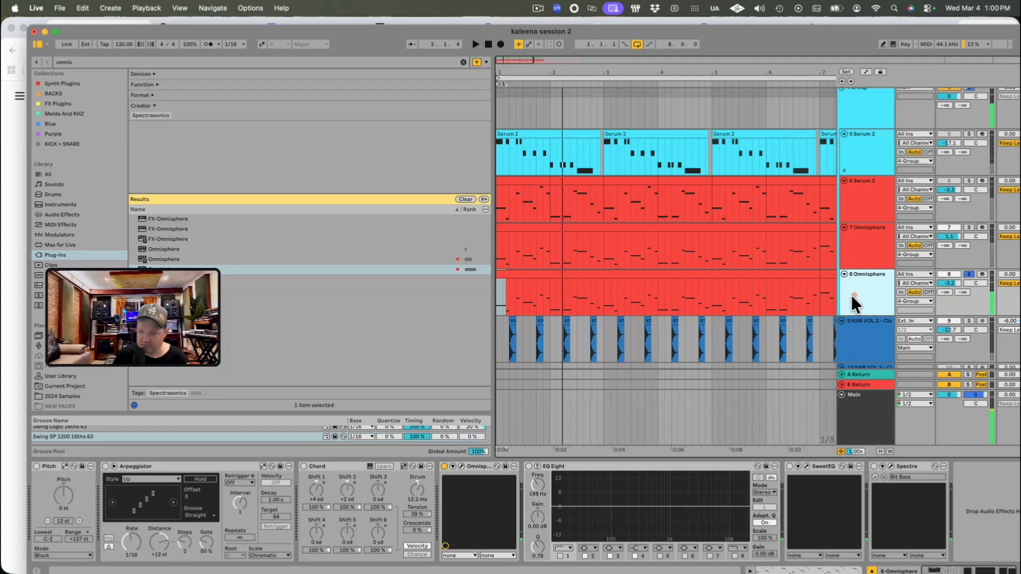
Step: Load the Trilian patch Retro 60's - Full Range in the duplicate track's Omnisphere and audition it
click(461, 466)
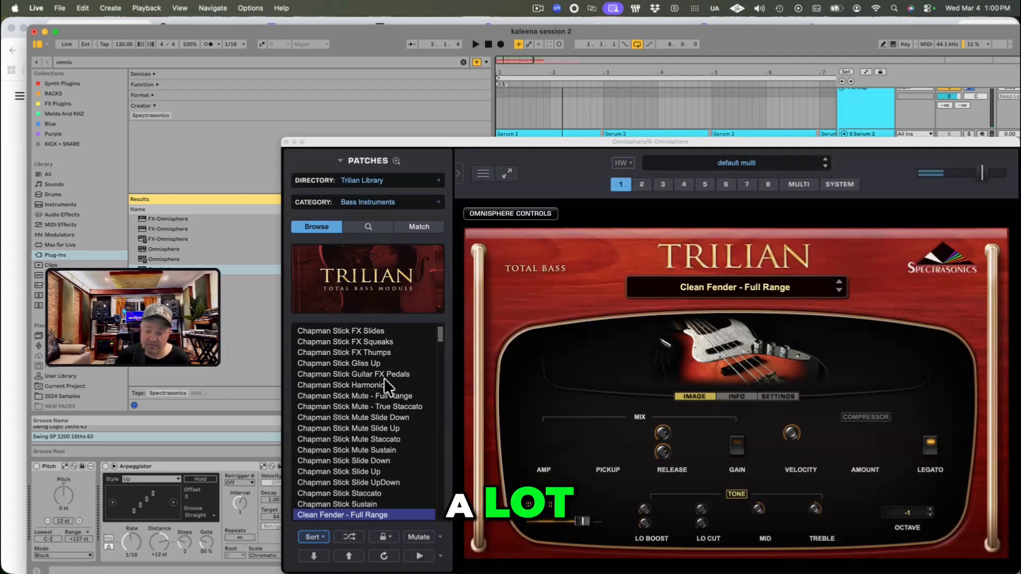
scroll(367, 463, down, 10)
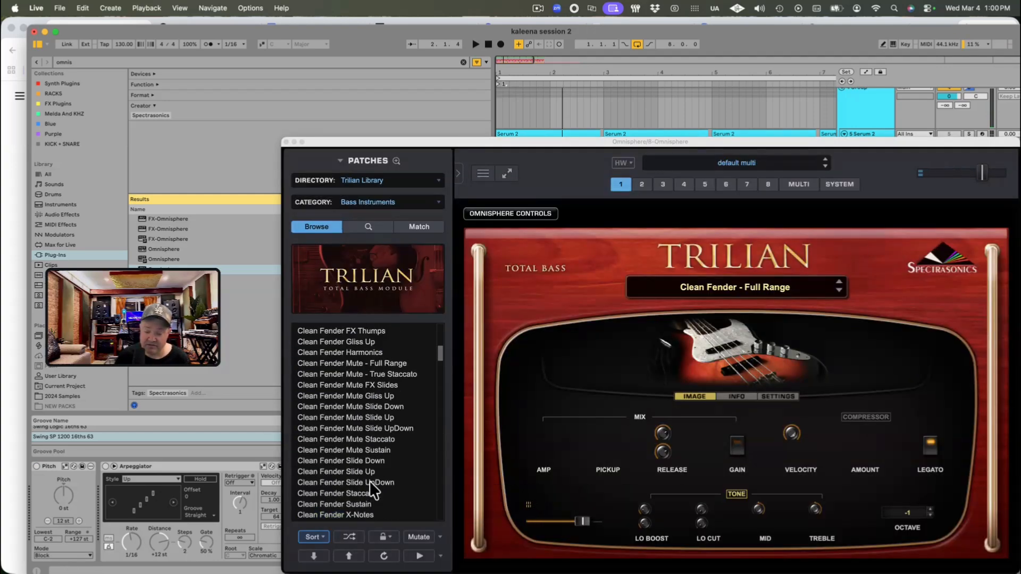
scroll(368, 480, down, 12)
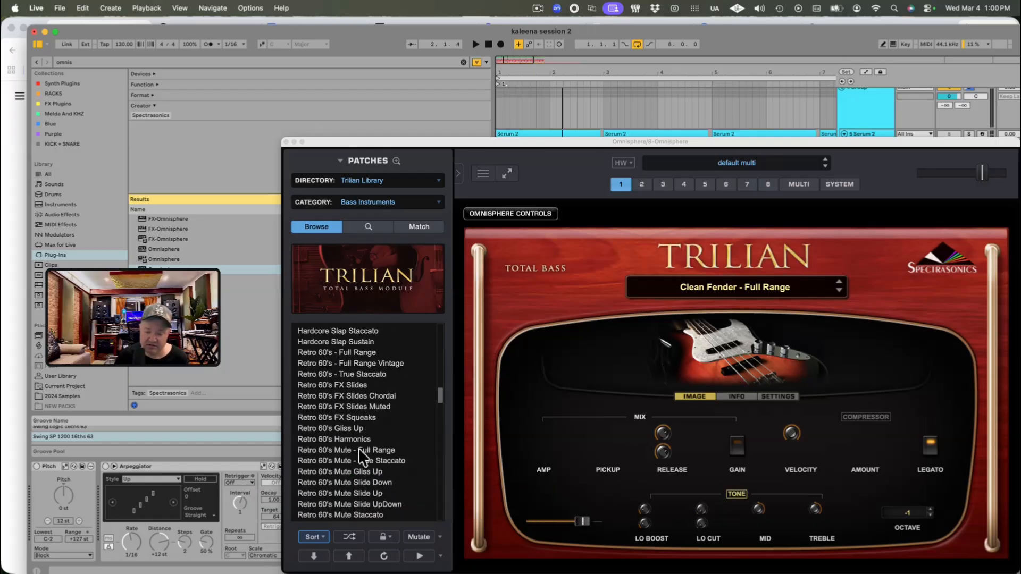
click(339, 351)
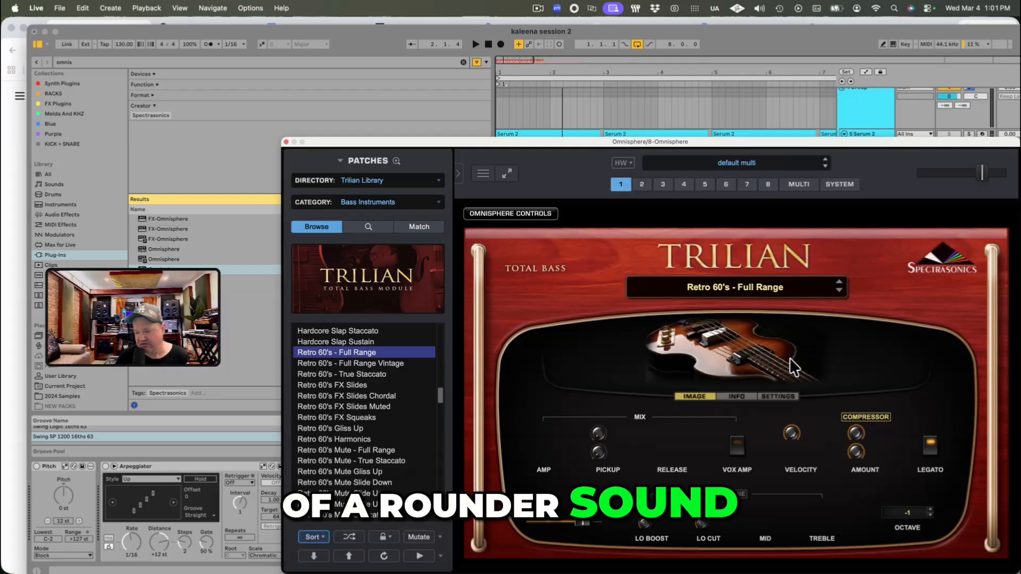
key(space)
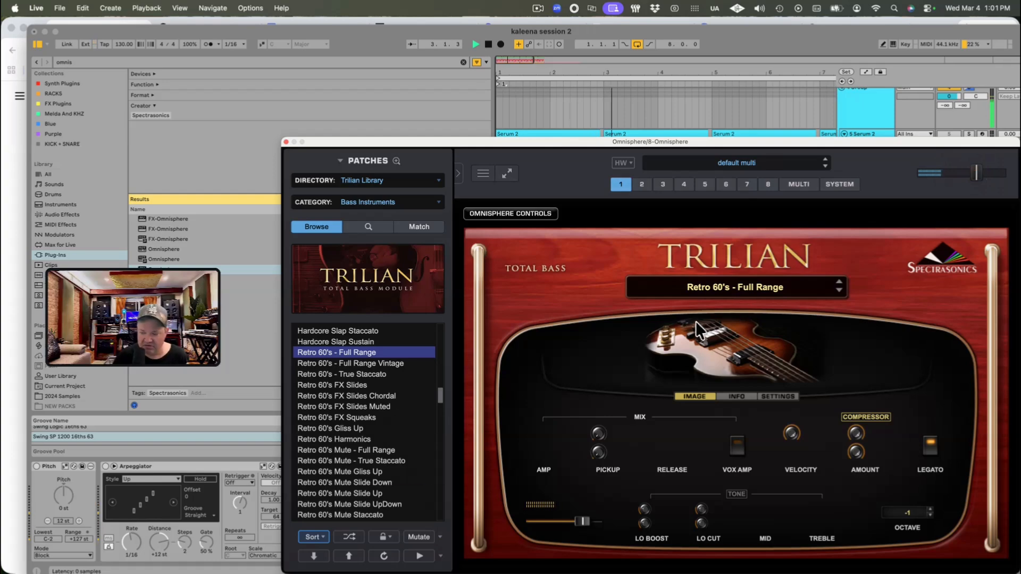
key(space)
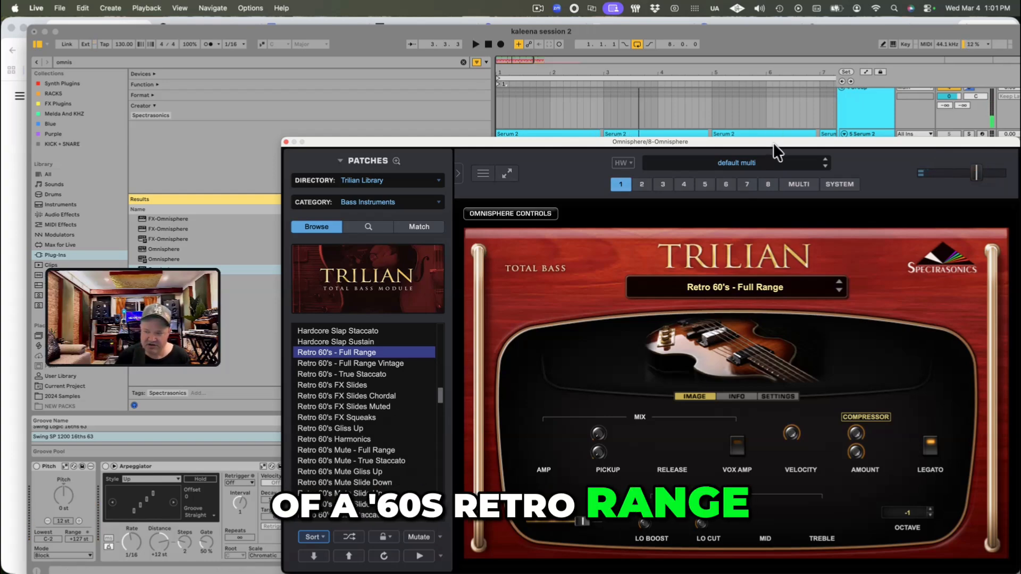
Step: Unsolo the duplicate track, move both Omnisphere plug-in windows clear of the arrangement, and play the mix
drag(776, 138, 815, 438)
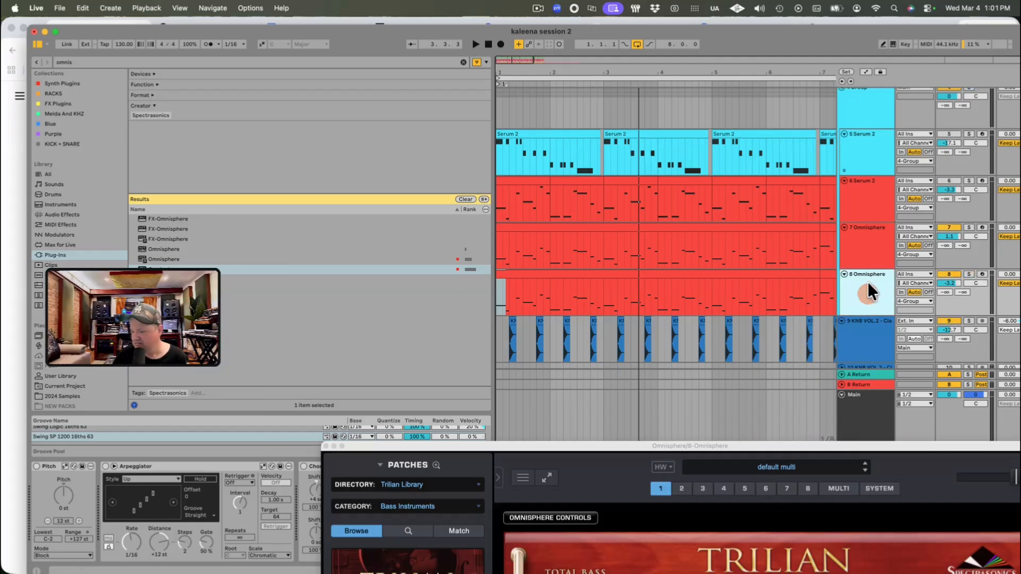
click(869, 250)
drag(862, 137, 846, 444)
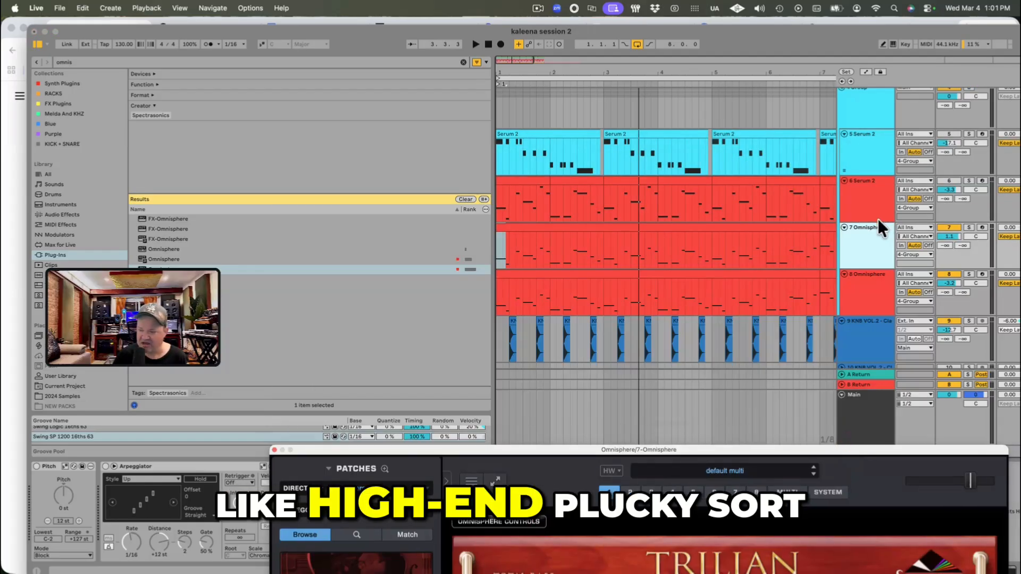
key(space)
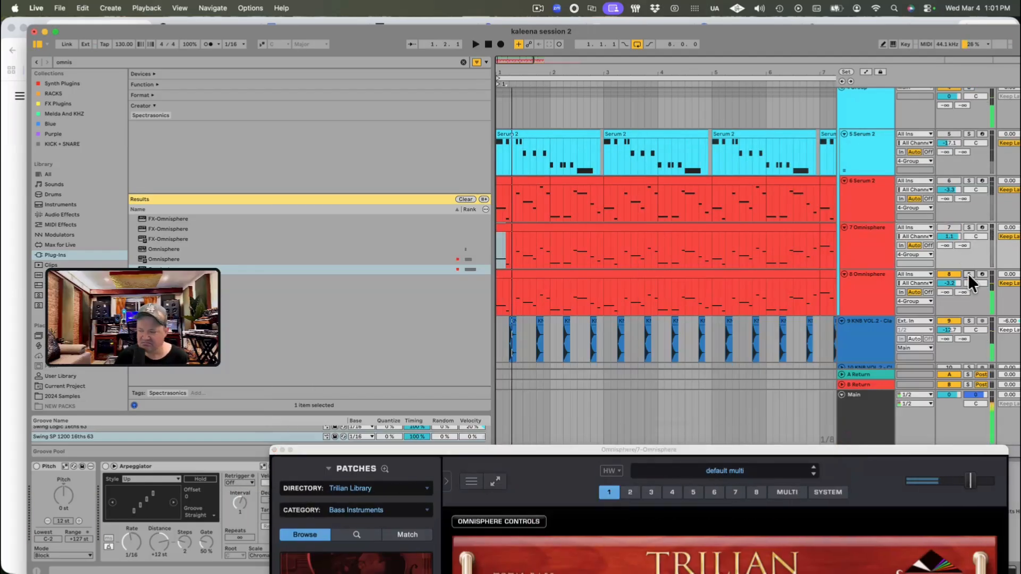
Step: Solo the duplicate Omnisphere track during playback, raise its volume to -0.8 dB, and unsolo it to hear the mix
click(968, 273)
drag(926, 143, 860, 424)
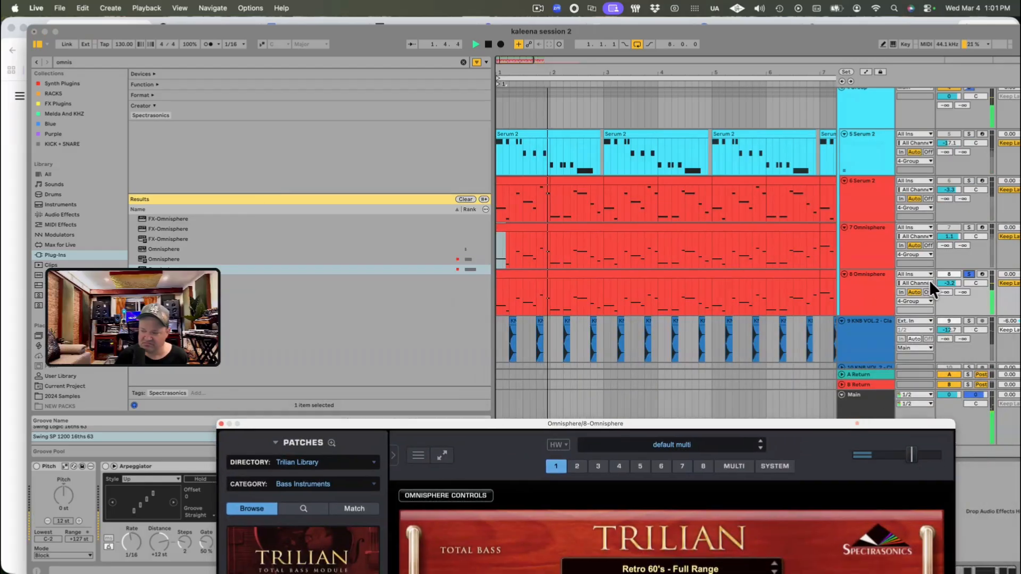
click(866, 298)
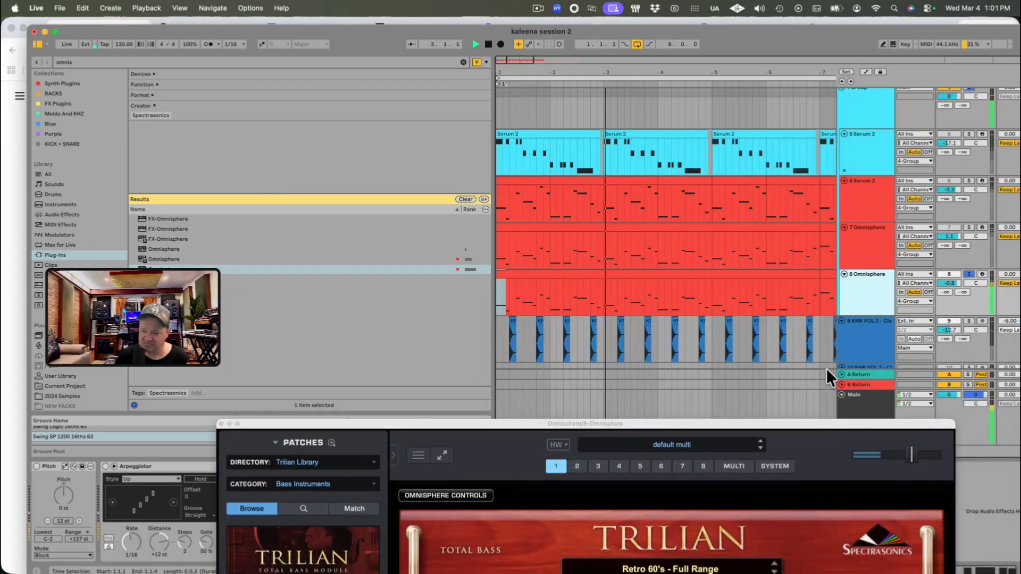
drag(854, 423, 802, 571)
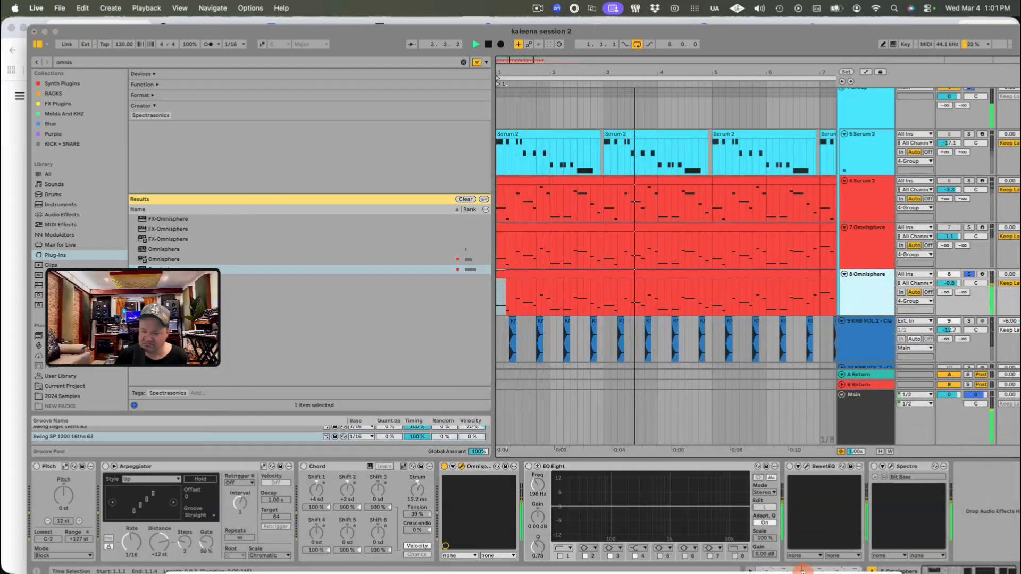
click(967, 273)
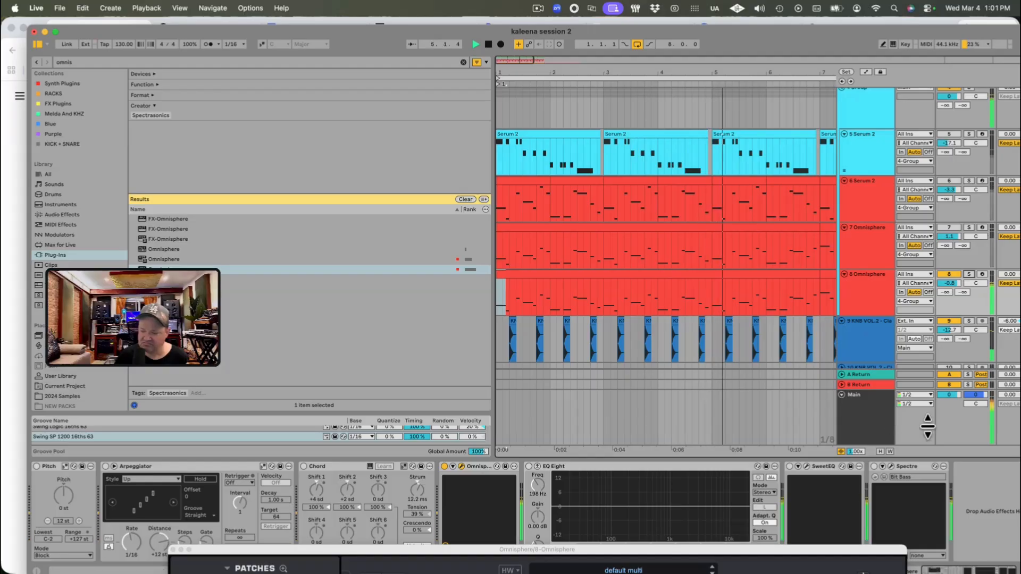
Step: Select the duplicate track's bass clip, set the track's volume to -0.2 dB, and compare it soloed and in the mix
click(870, 310)
scroll(889, 330, down, 3)
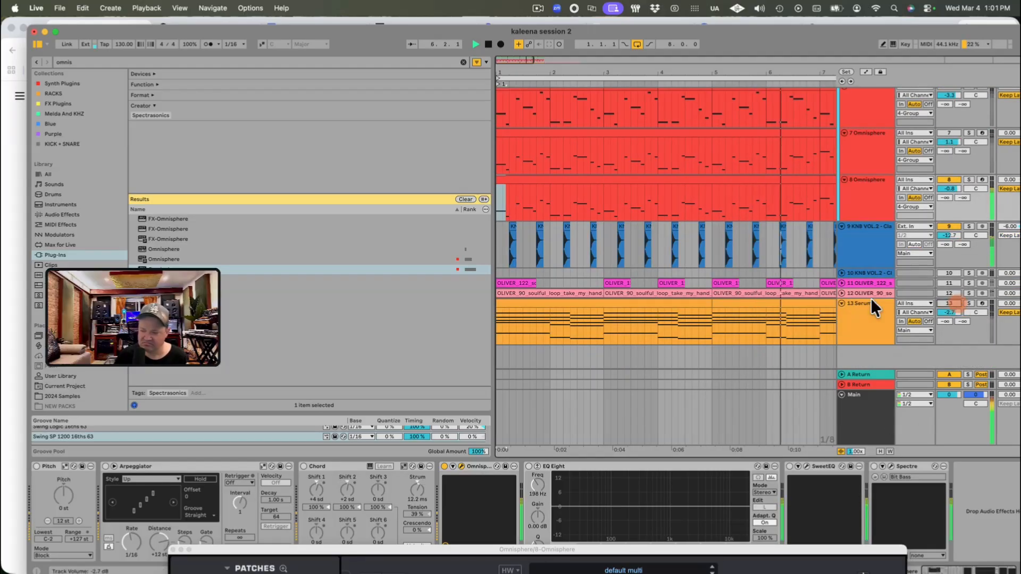
scroll(877, 292, up, 3)
scroll(883, 345, down, 3)
scroll(887, 329, up, 1)
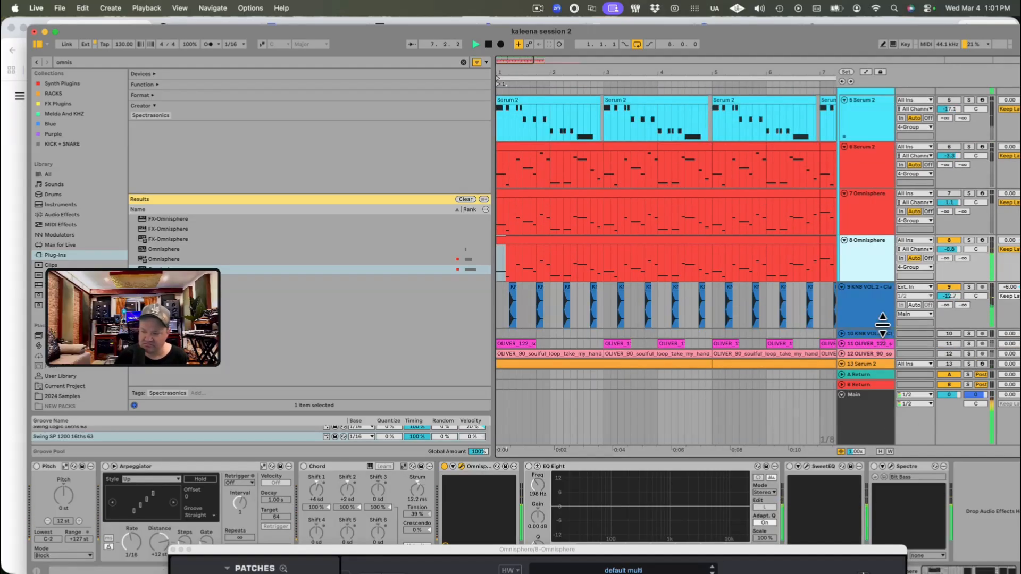
click(516, 243)
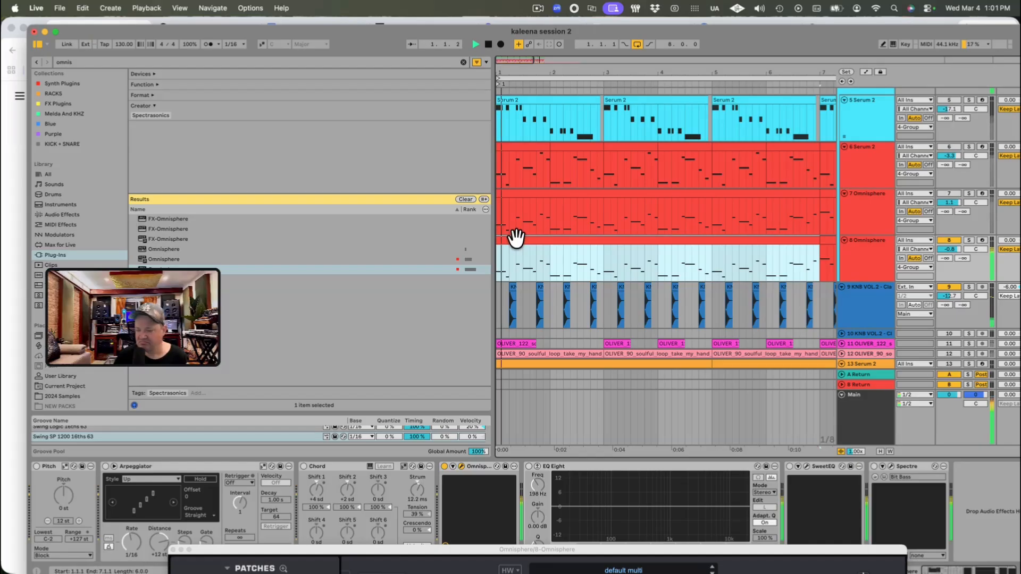
click(969, 240)
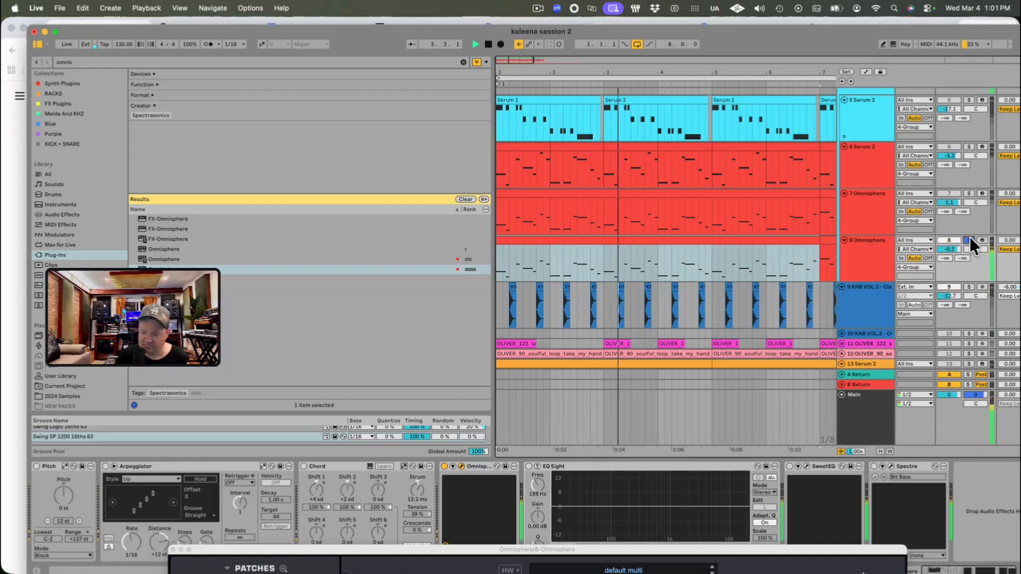
click(969, 240)
Step: Restart playback from bar 1 and solo the orange Serum 2 chord track
key(space)
key(space)
scroll(871, 304, down, 3)
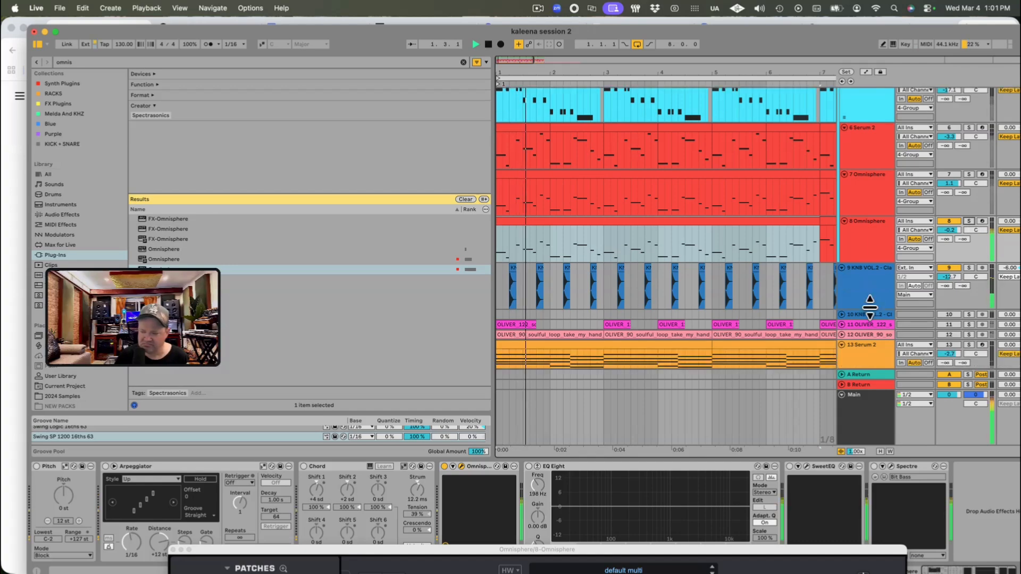
click(872, 310)
click(967, 302)
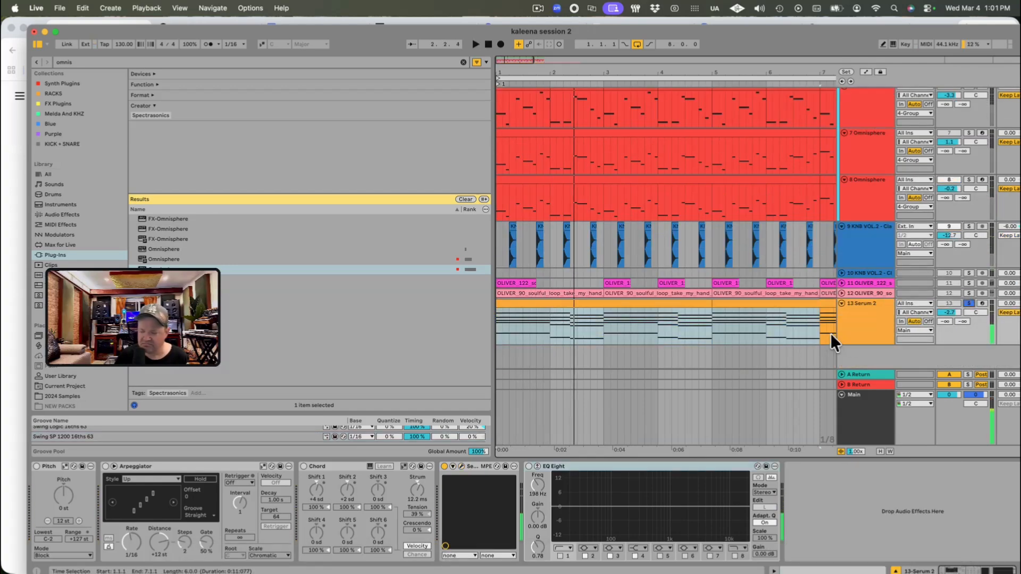
Step: Set the orange Serum 2 chord track's volume to -5.1 dB and duplicate the track
click(877, 321)
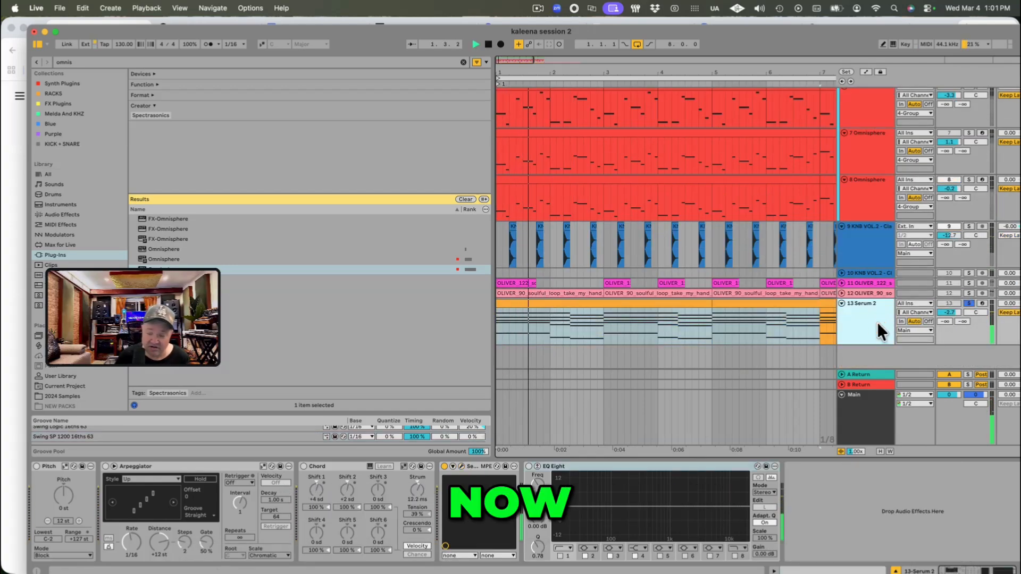
drag(954, 311, 954, 321)
click(860, 311)
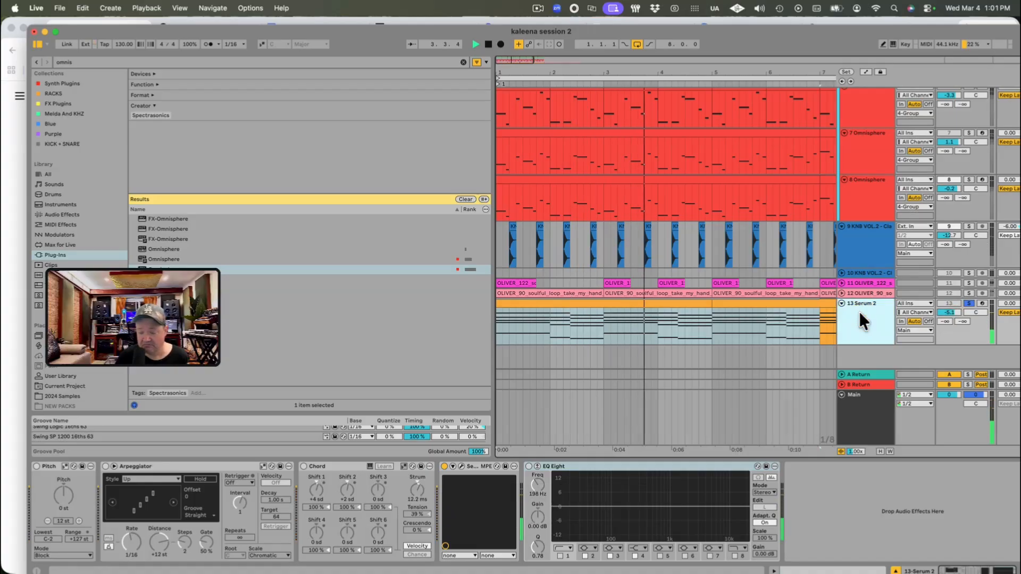
right_click(859, 311)
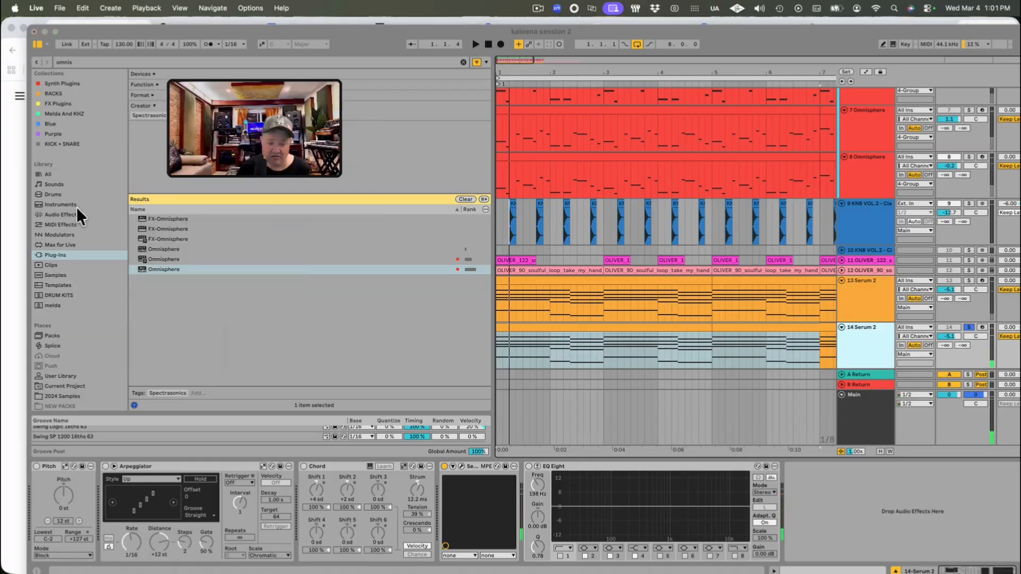
Step: Clear the browser search and look through the Instrument Rack presets in the Instruments library
click(59, 204)
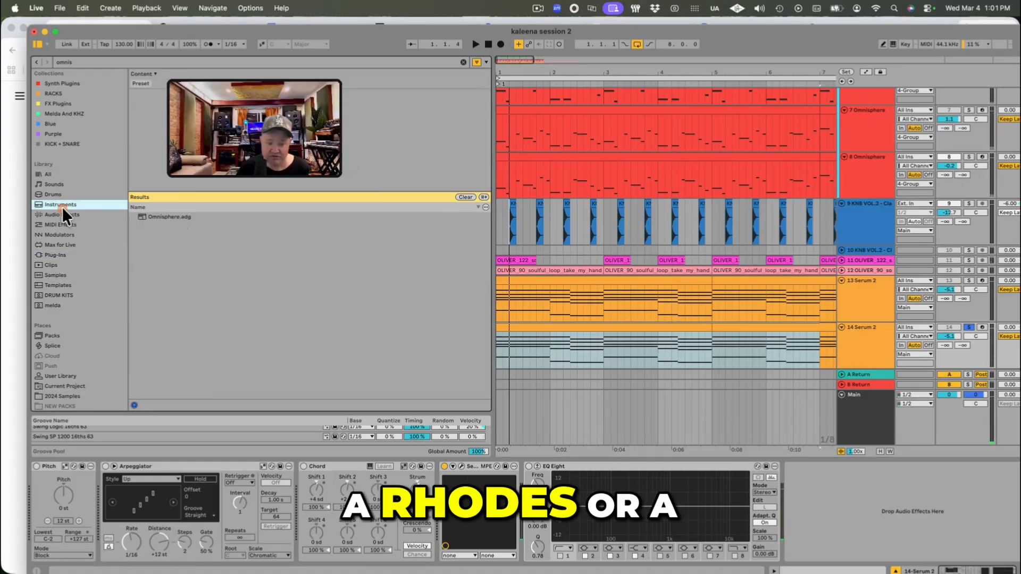
click(465, 196)
click(180, 362)
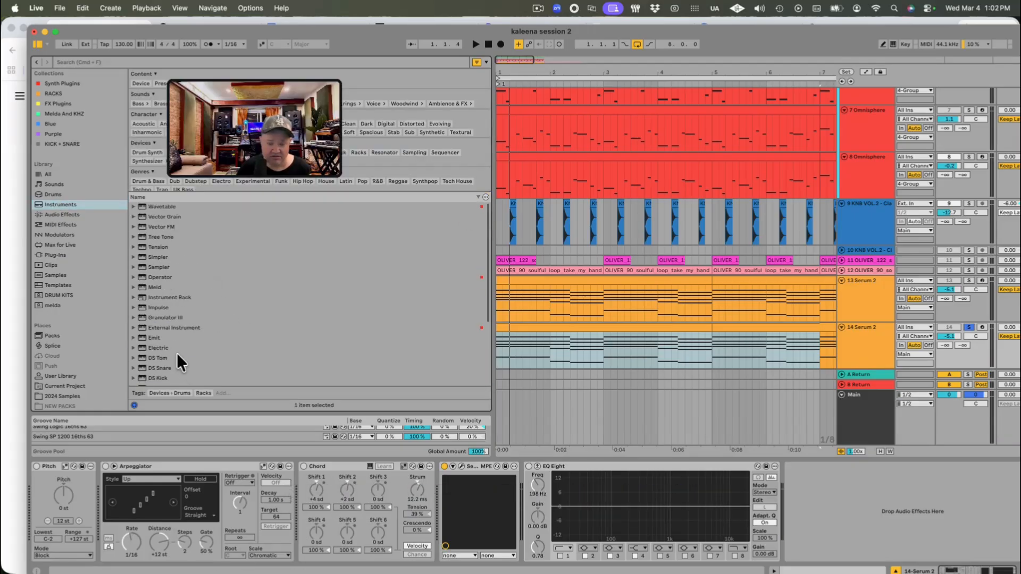
click(132, 293)
scroll(156, 327, down, 5)
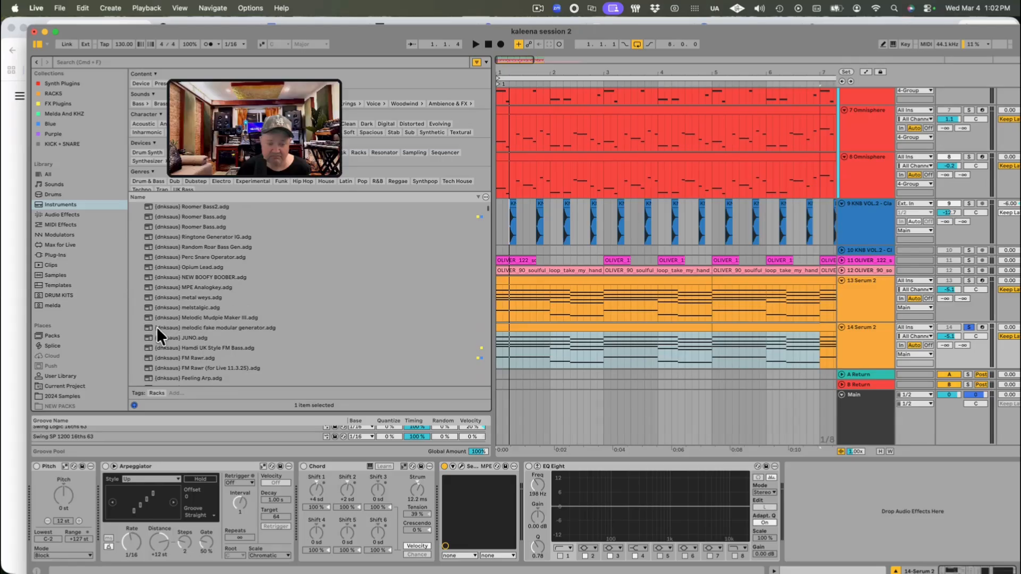
scroll(191, 332, up, 1)
scroll(244, 341, down, 10)
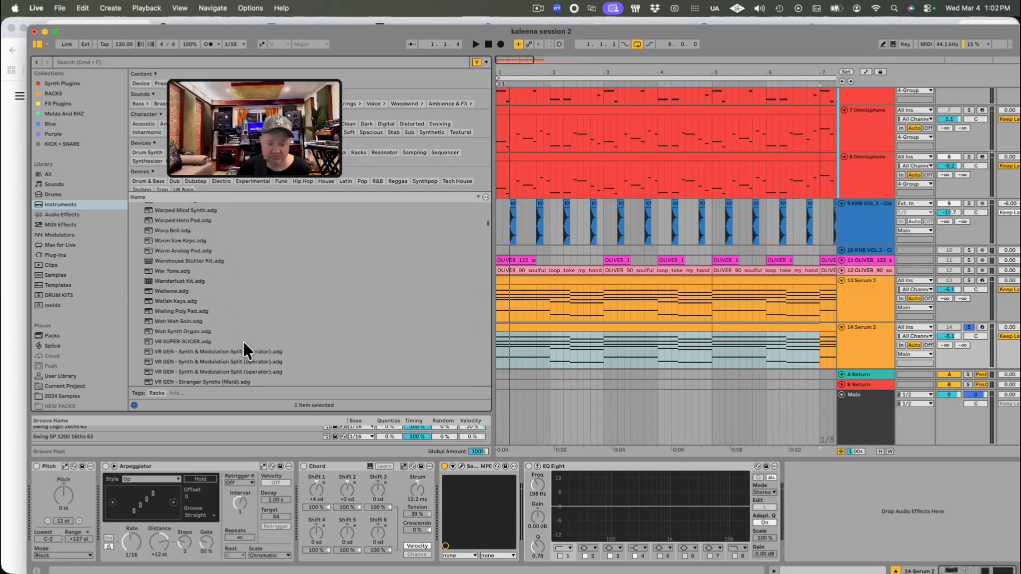
Step: Search the plug-ins for "addi" and load Addictive Keys in place of Serum 2 on the duplicate chord track
click(53, 255)
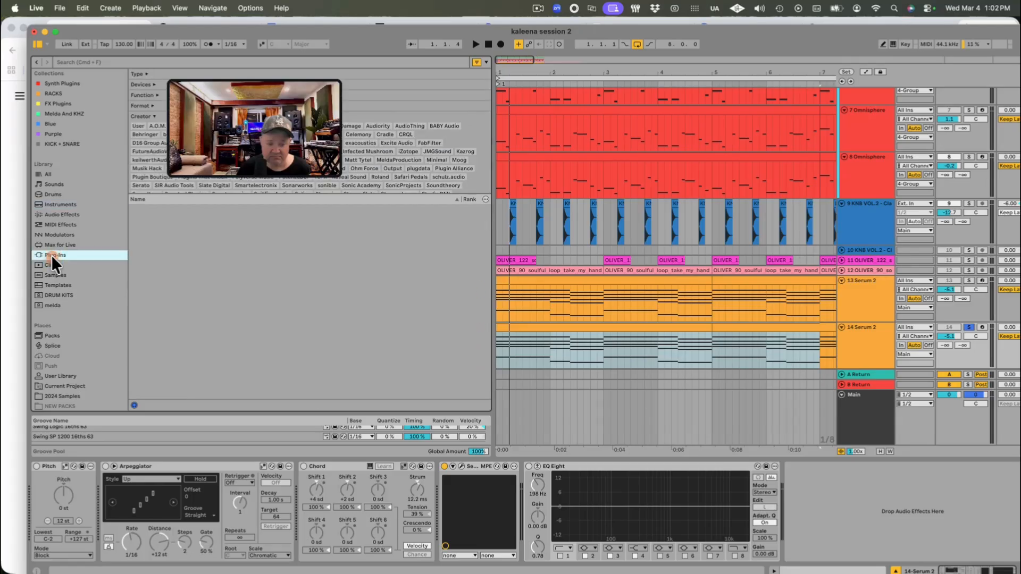
click(121, 60)
text(a)
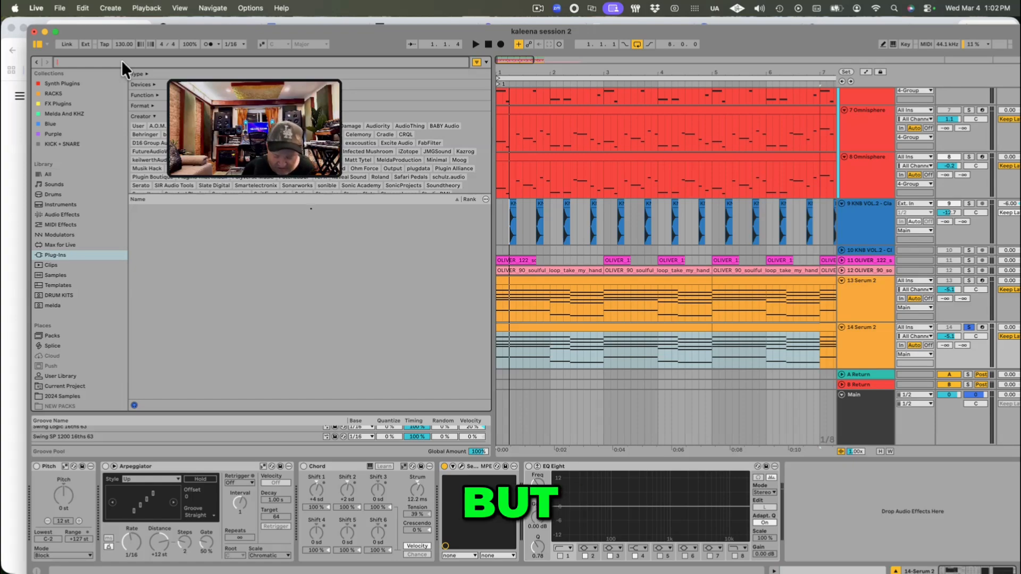
text(ddi)
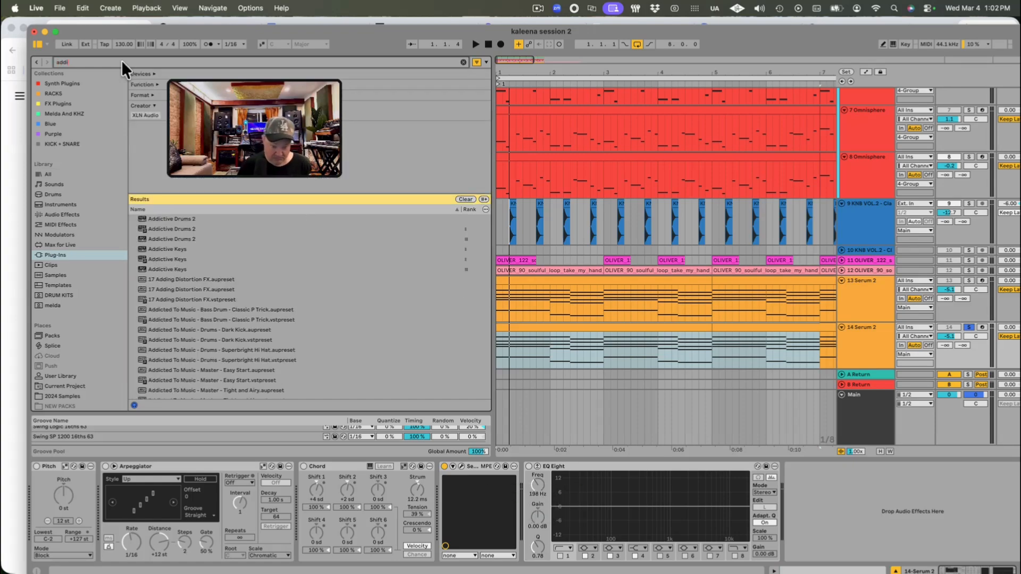
click(164, 269)
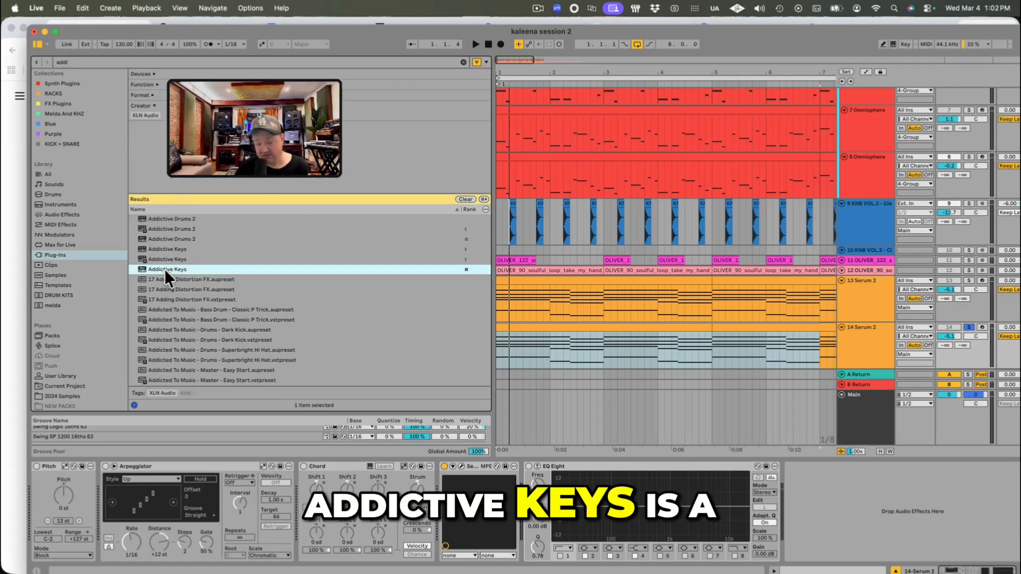
double_click(164, 269)
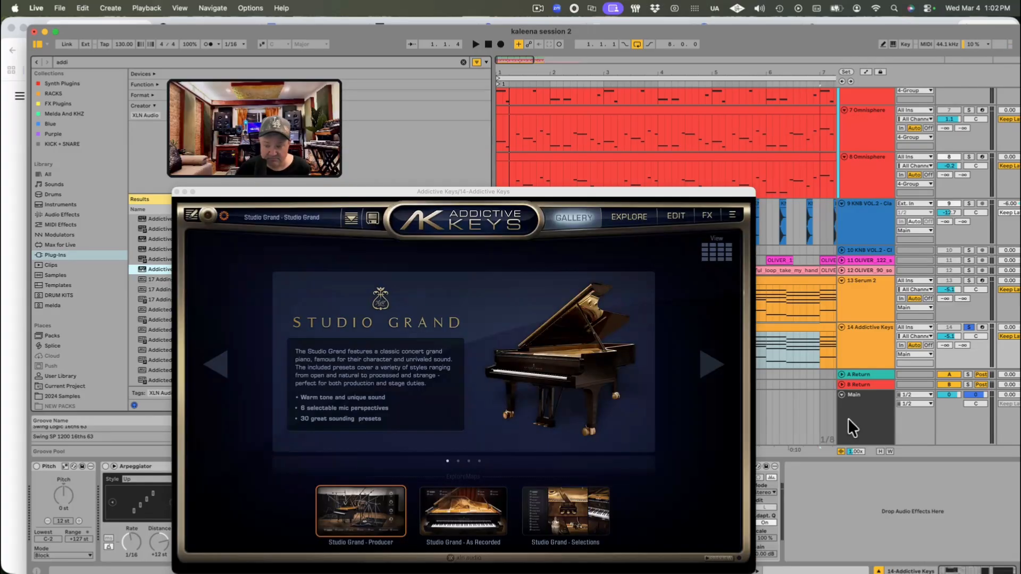
Step: Move the Addictive Keys window clear of the device chain, enable the track's Pitch effect, and audition it at +12 st
drag(396, 193, 468, 62)
click(861, 340)
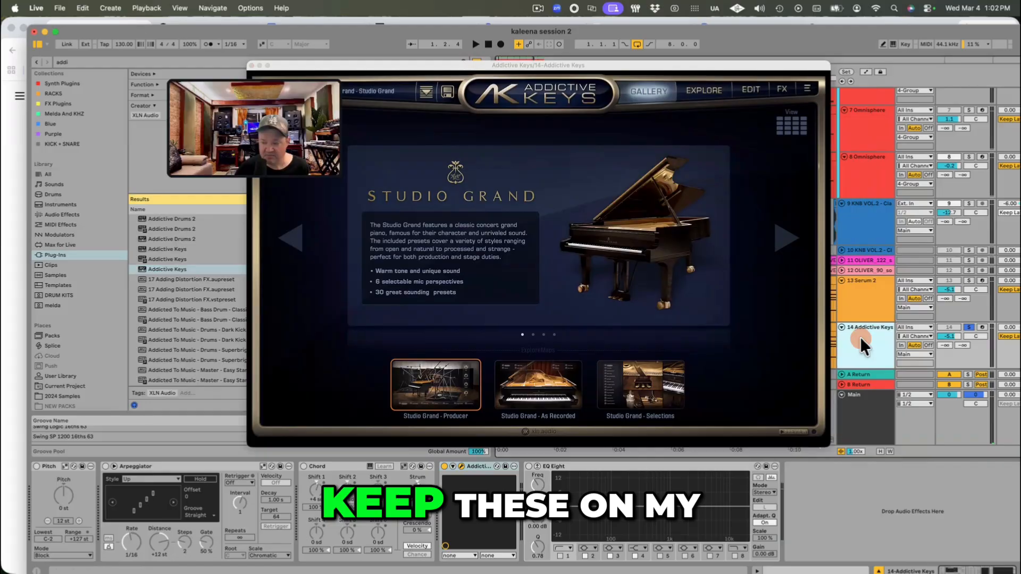
click(36, 465)
click(48, 521)
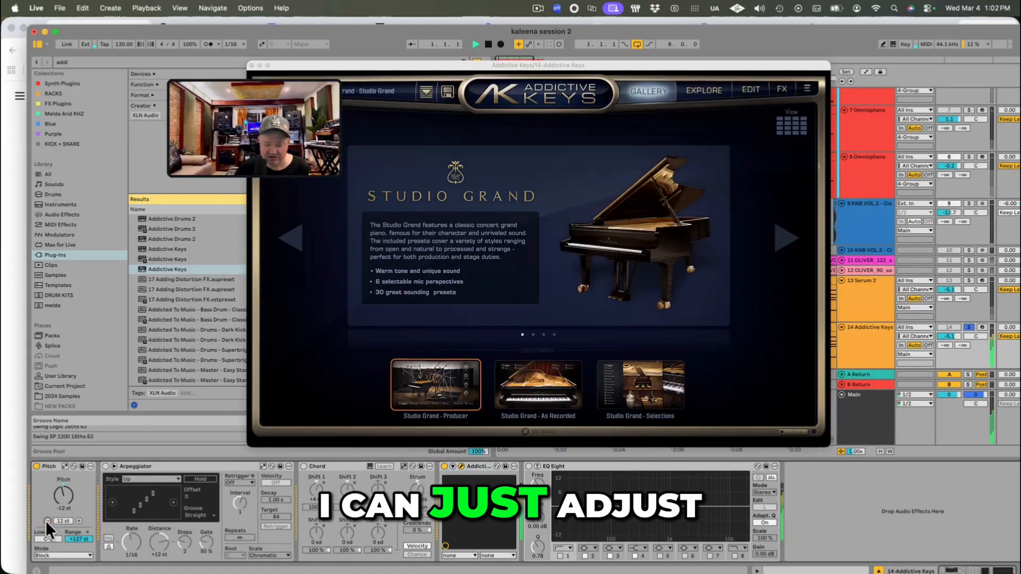
key(space)
key(space)
click(79, 521)
click(78, 521)
Step: Lower the Pitch effect on the Addictive Keys track to -24 st and play the part
key(space)
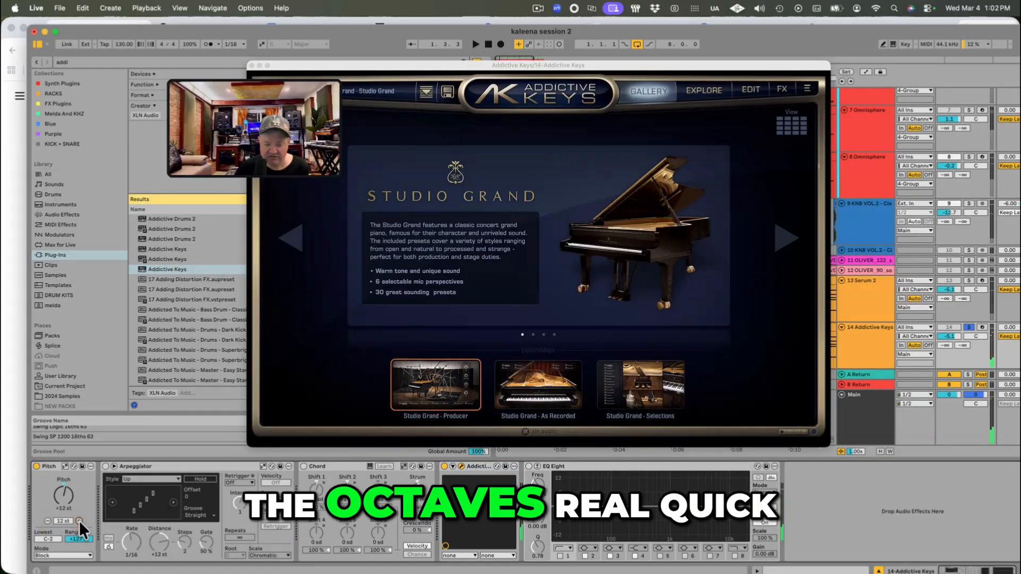
key(space)
click(47, 521)
click(47, 521)
click(48, 521)
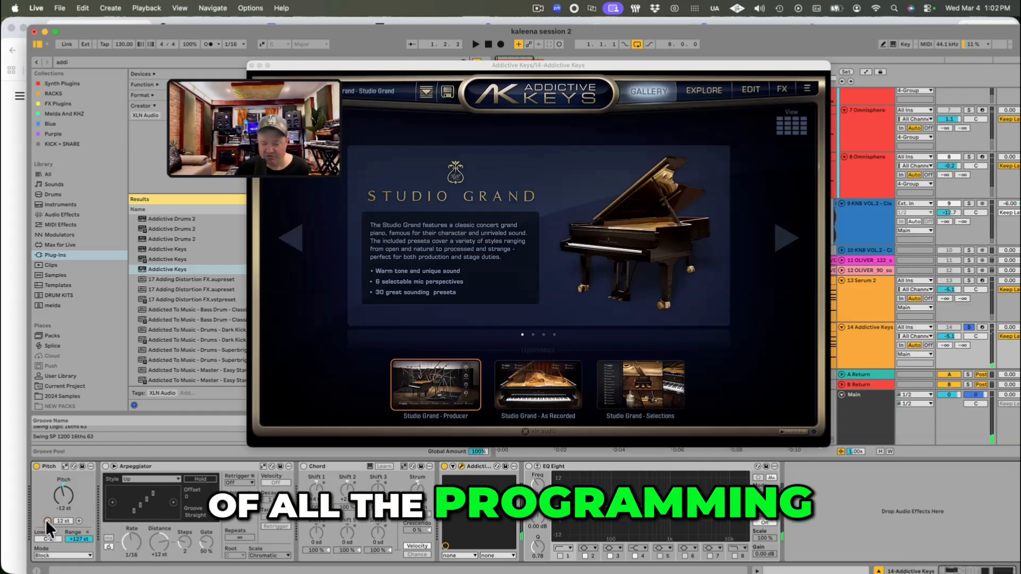
key(space)
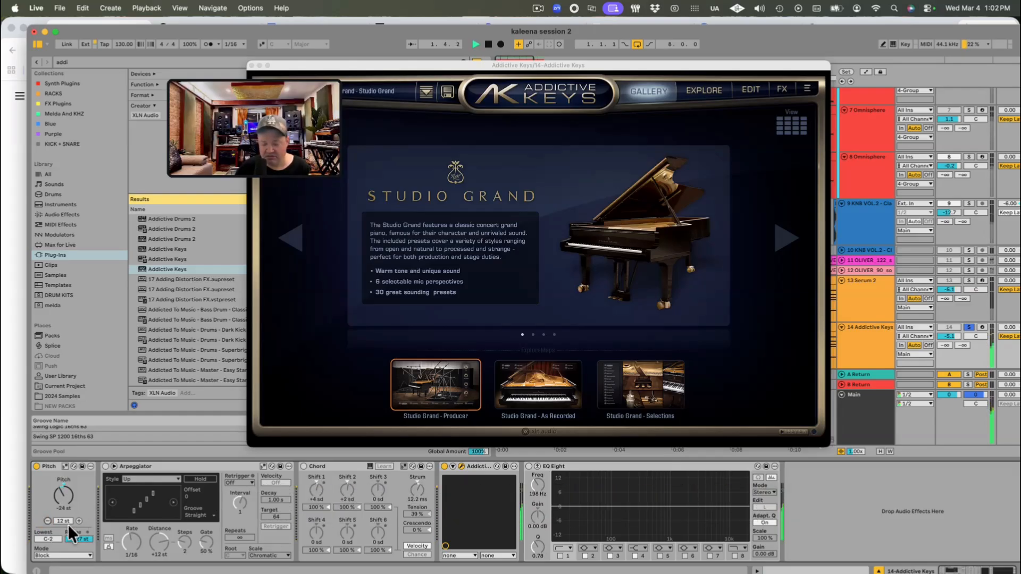
key(space)
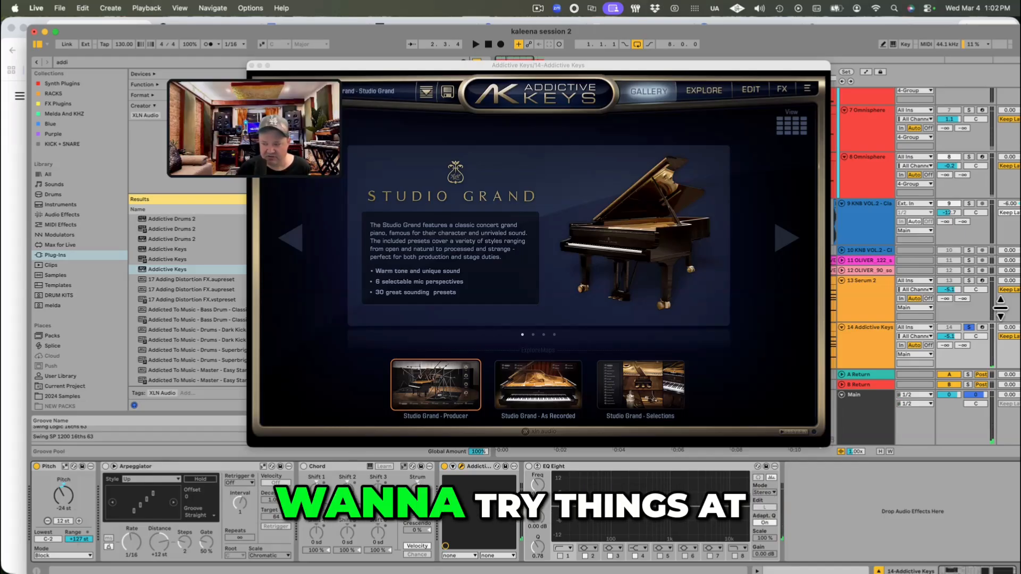
Step: Solo the Serum 2 chord track alongside Addictive Keys, set its volume to -5.3 dB during playback, and compare the layers
click(967, 281)
key(space)
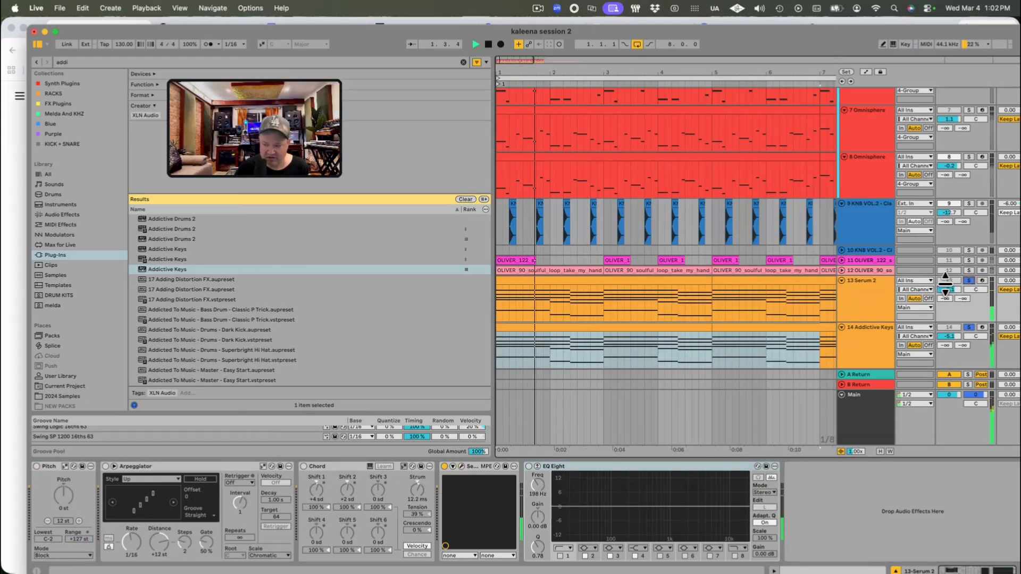
drag(948, 290, 940, 292)
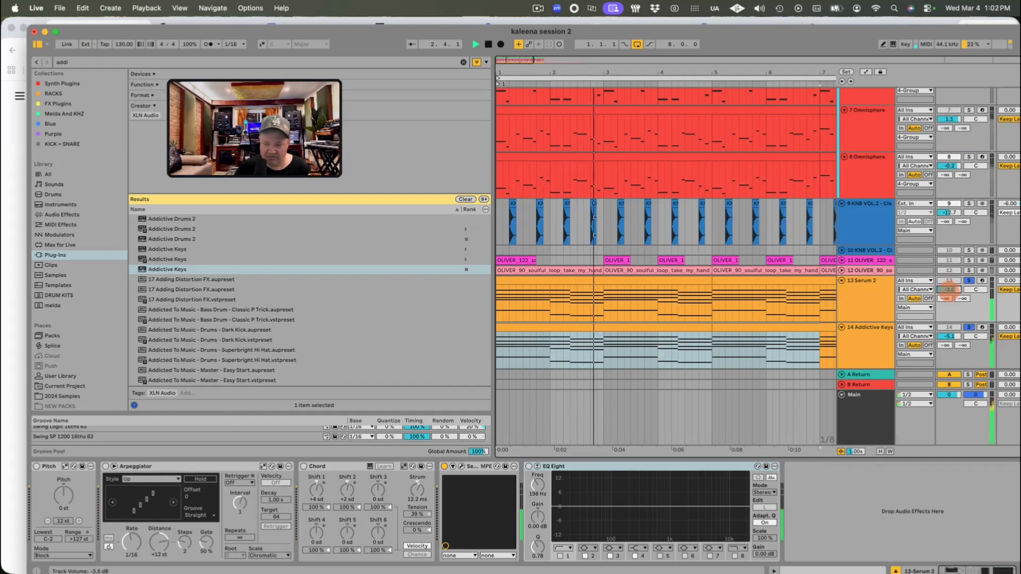
click(849, 325)
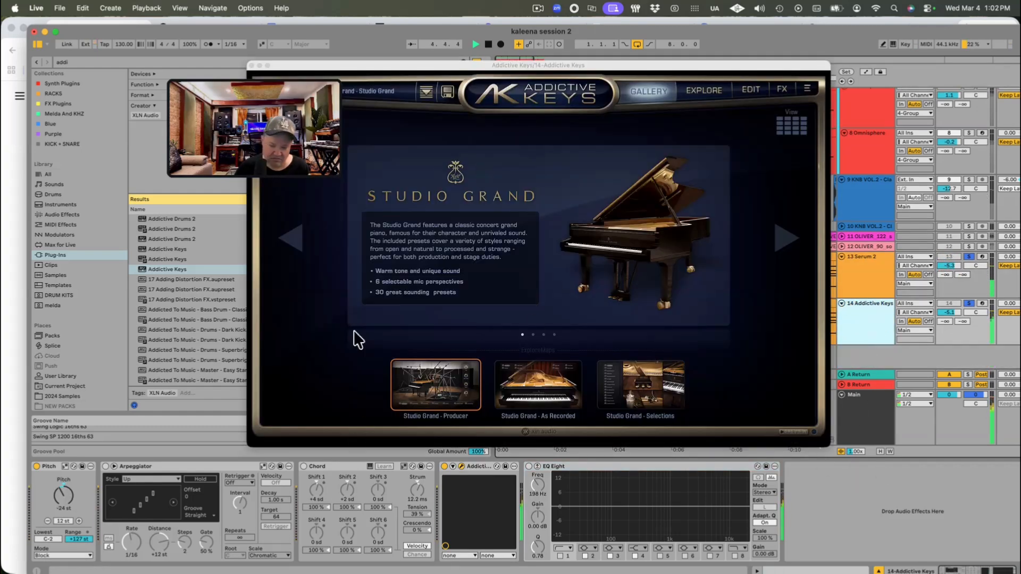
click(540, 257)
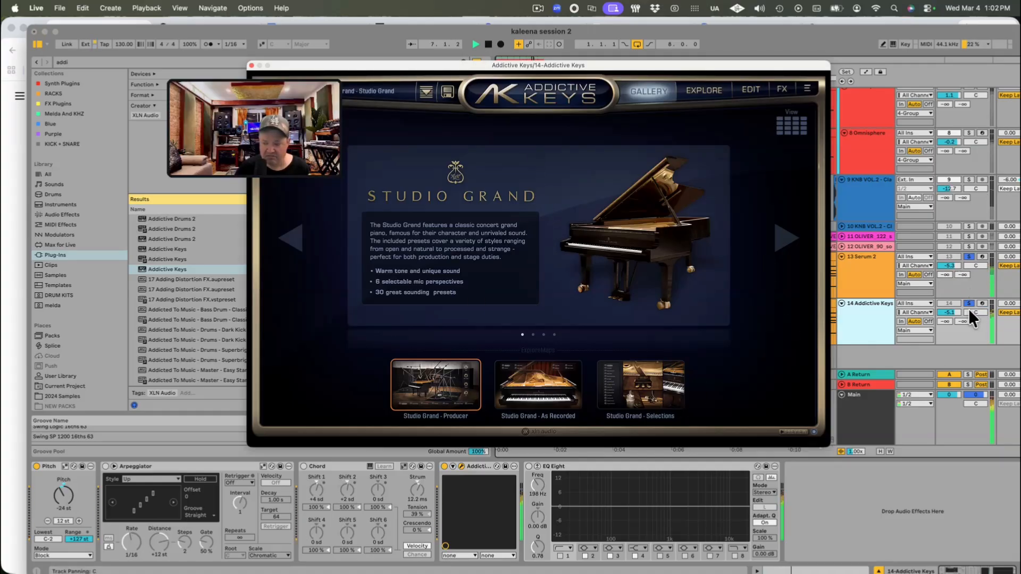
click(881, 316)
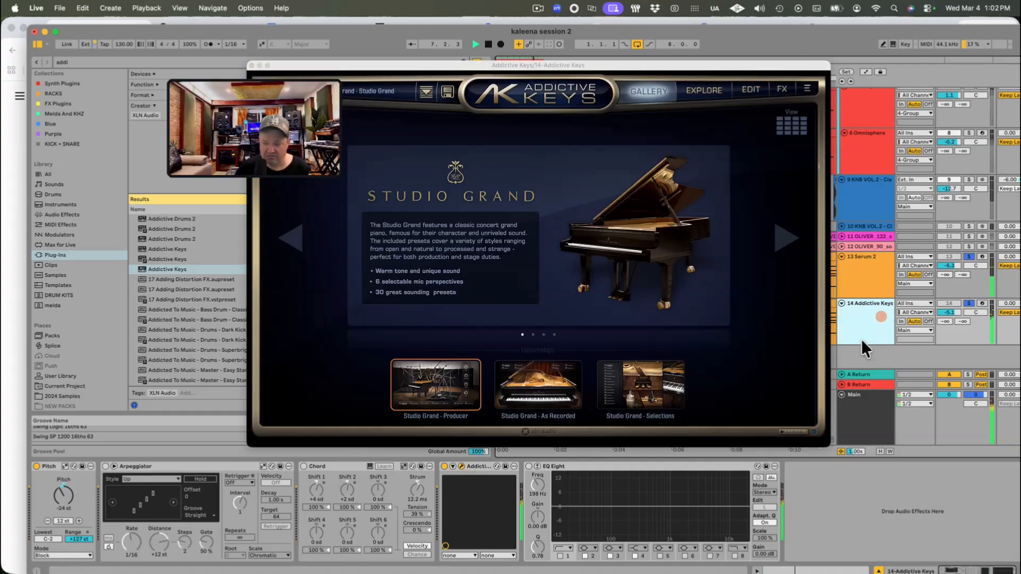
Step: Unsolo the Addictive Keys and Serum 2 tracks and activate both so they play in the full mix
click(968, 304)
click(969, 256)
click(877, 269)
key(space)
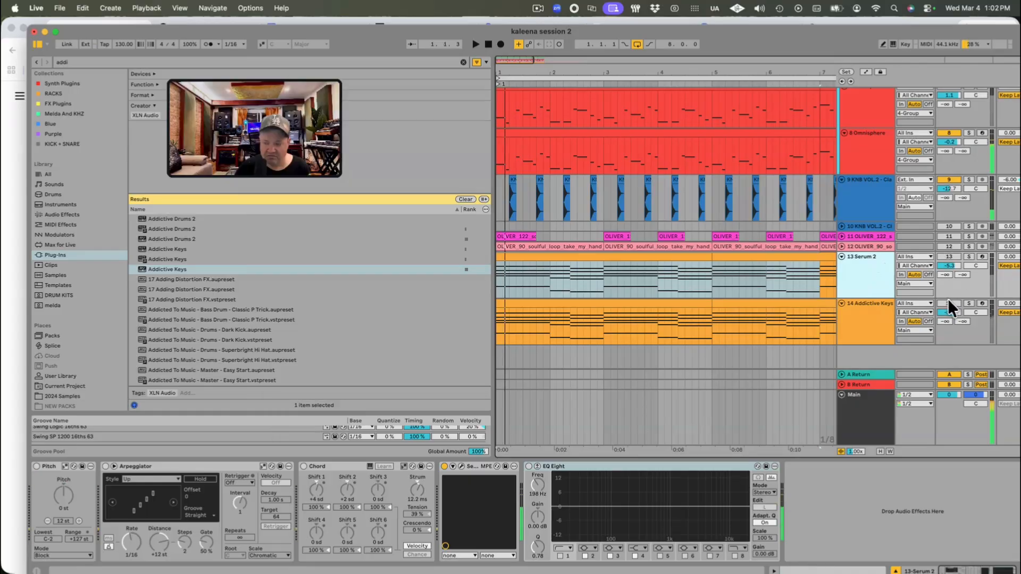
click(949, 302)
key(space)
click(899, 267)
click(868, 270)
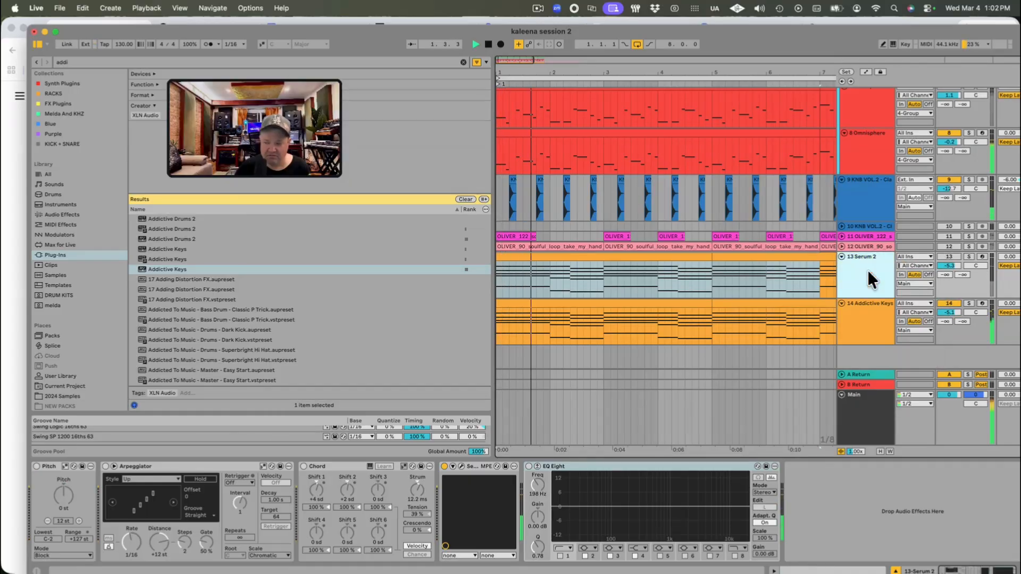
click(951, 256)
Step: Set the Serum 2 chord track's volume to -6.9 dB and the Addictive Keys track's volume to -8.4 dB
drag(950, 265, 950, 273)
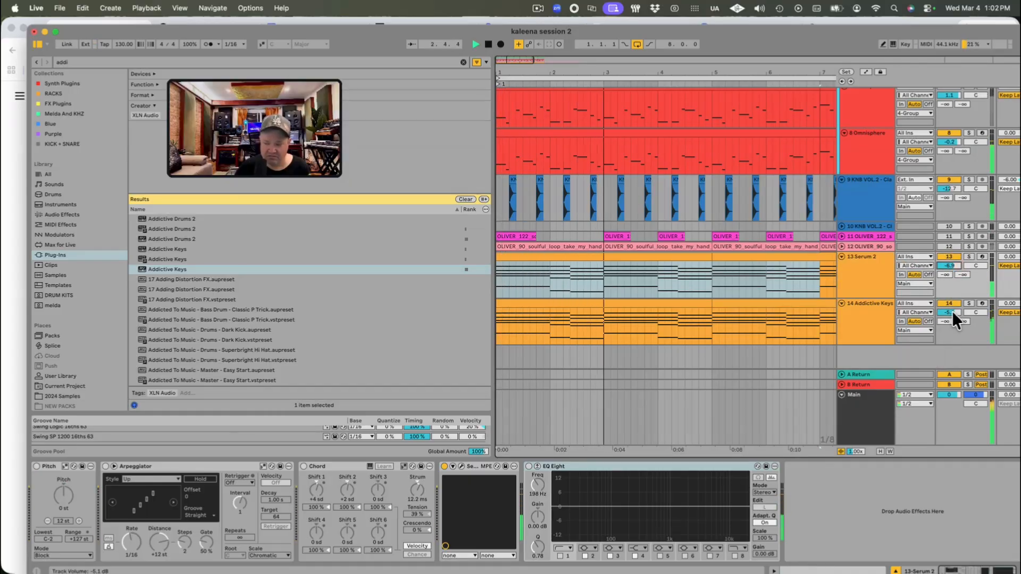
drag(949, 313, 949, 305)
click(863, 308)
click(848, 257)
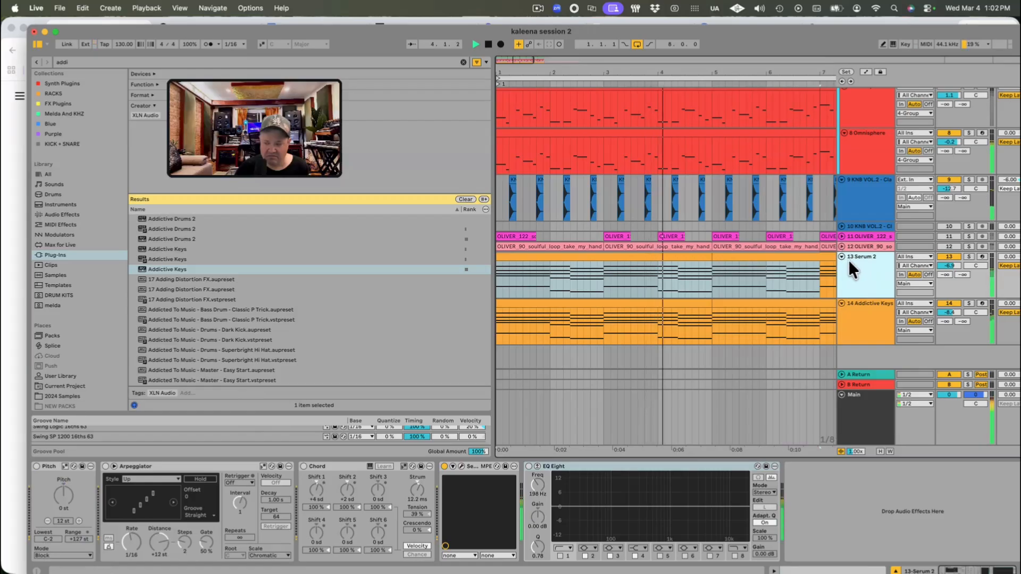
Step: Fold the Serum 2 chord track and unfold the pink OLIVER_122 loop track
click(842, 257)
click(842, 274)
click(845, 236)
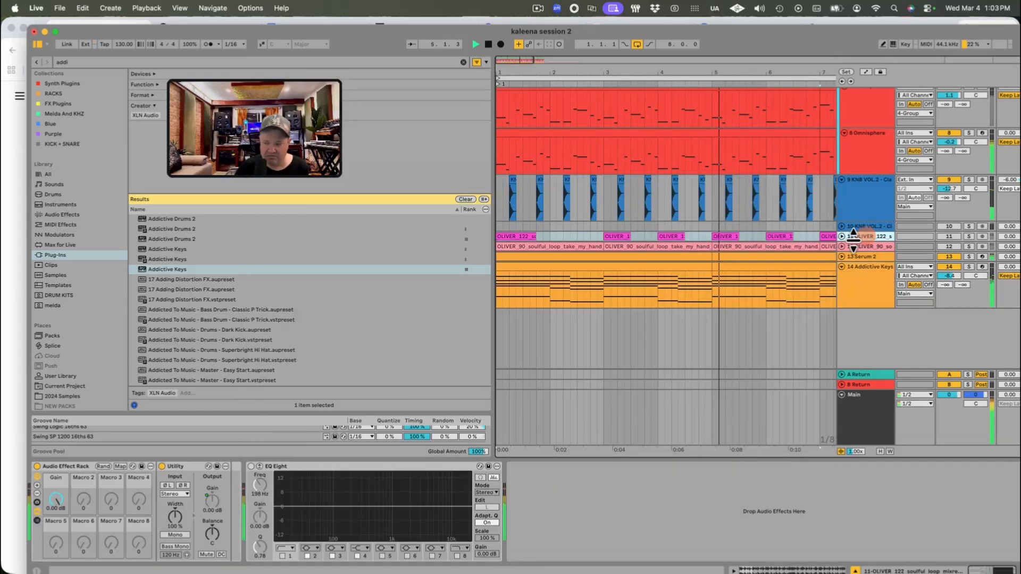
click(842, 236)
Step: Audition the OLIVER_122 loop track soloed, unsolo and activate it in the mix, and set its volume to -9.9 dB
click(968, 236)
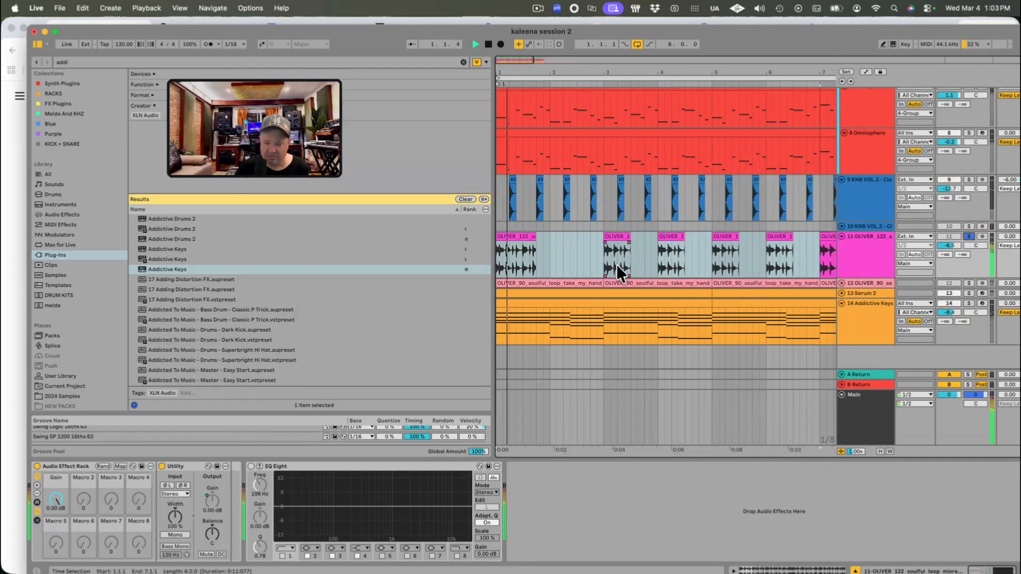
click(969, 235)
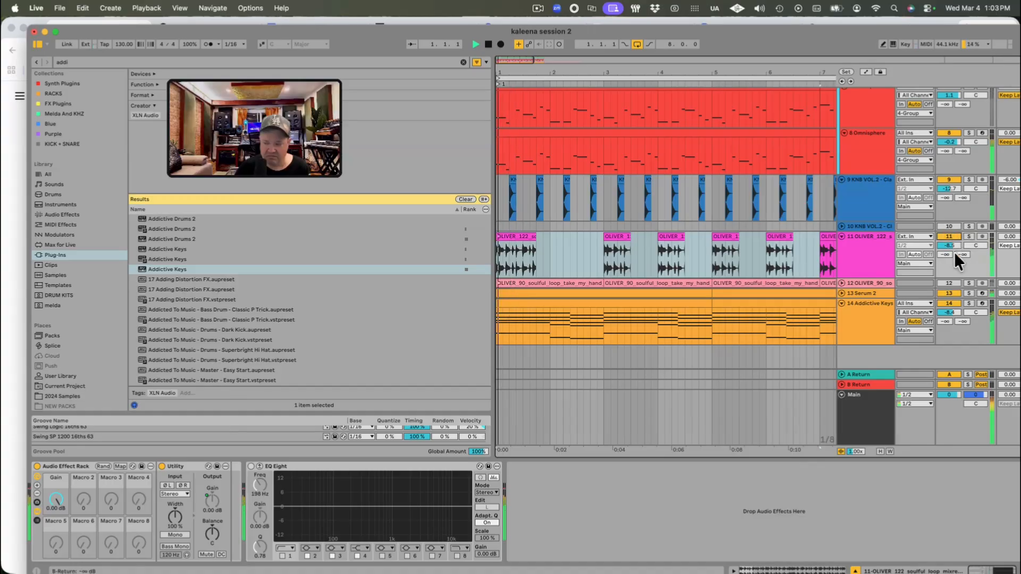
click(861, 239)
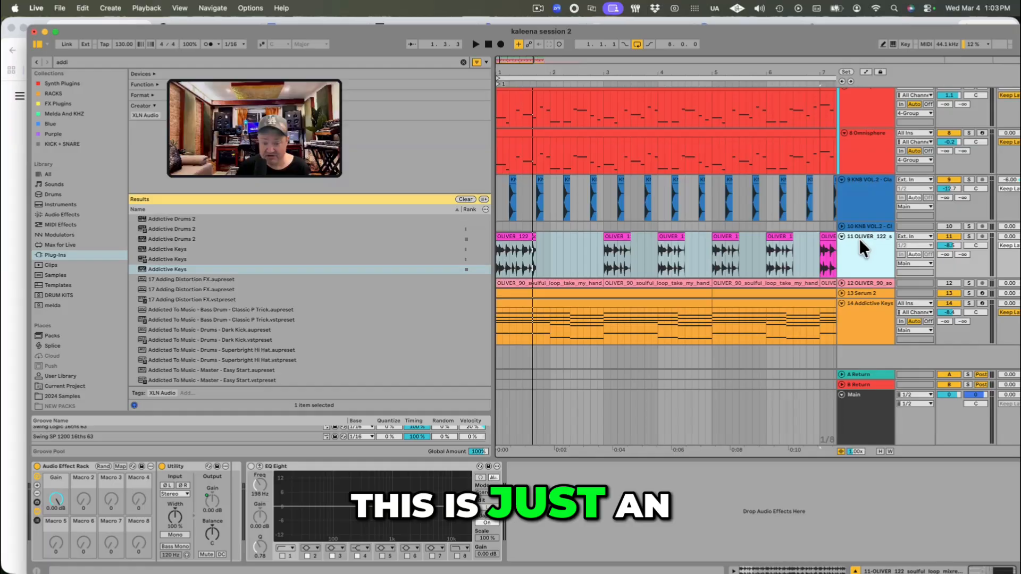
key(space)
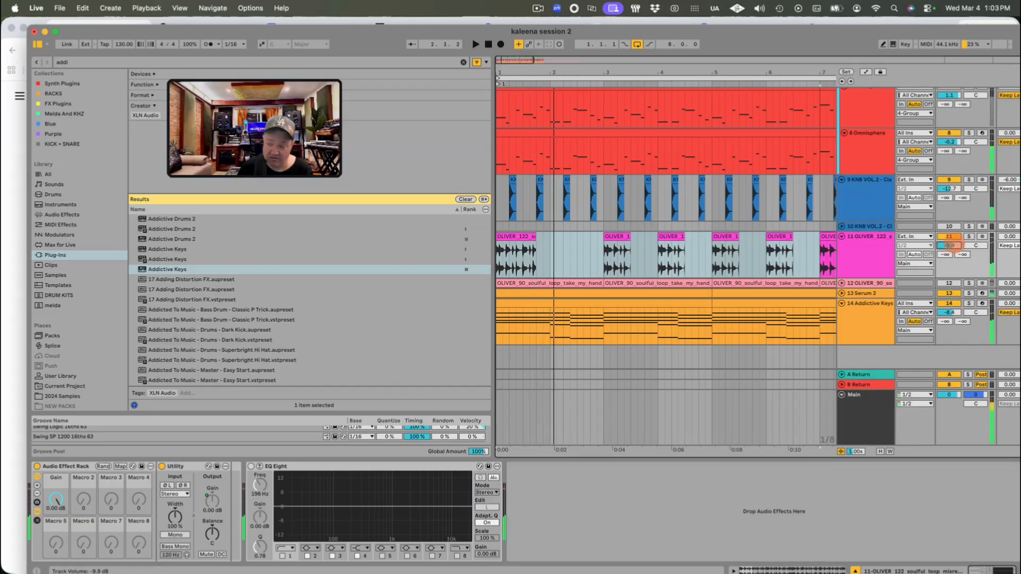
Step: Delete the OLIVER_122 loop audio from 1.3.1 to 2.3.1, stop playback, and select the remaining first clip
drag(541, 73, 606, 77)
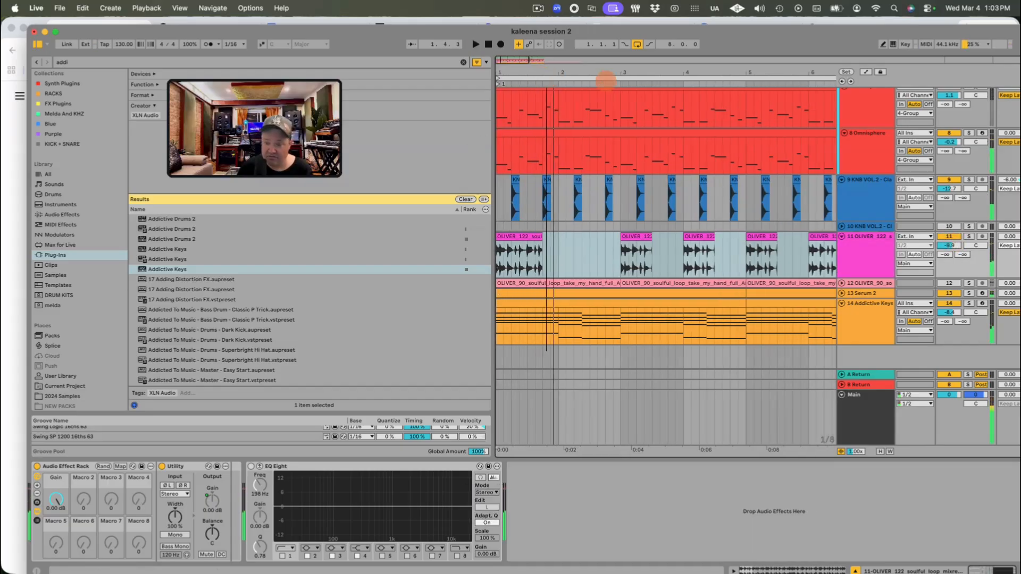
drag(545, 257, 589, 255)
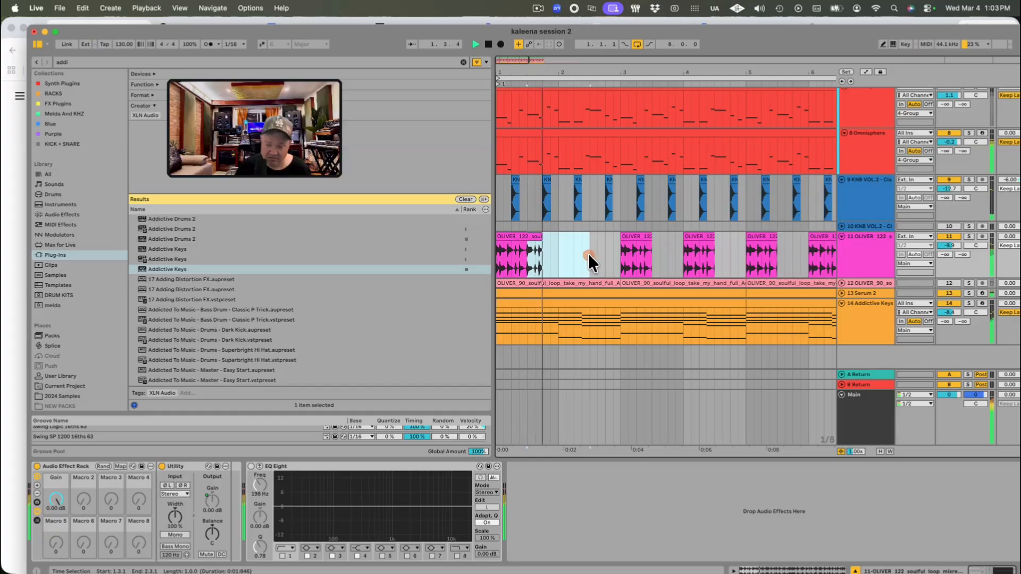
key(space)
key(Delete)
click(511, 235)
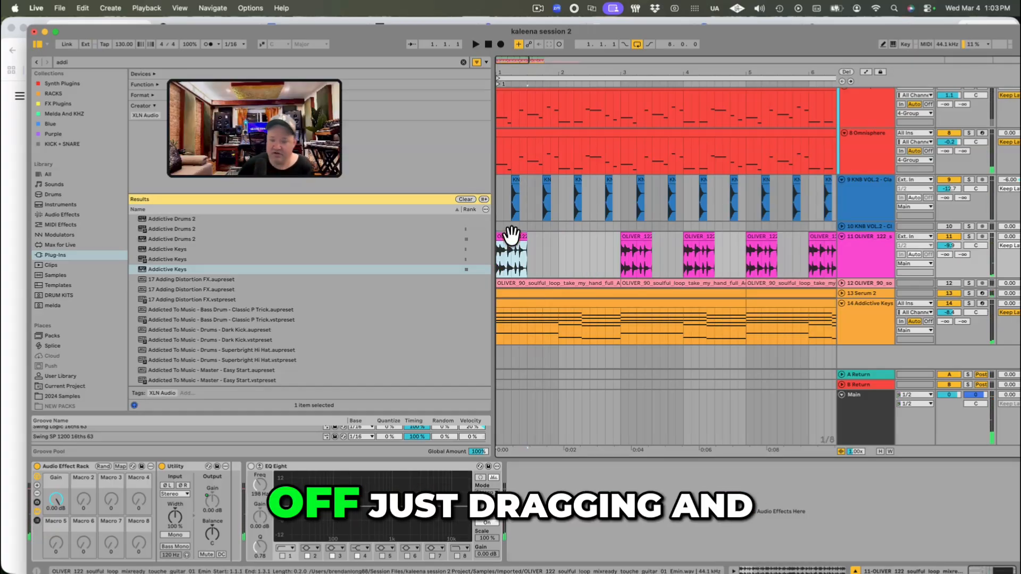
drag(524, 69, 540, 75)
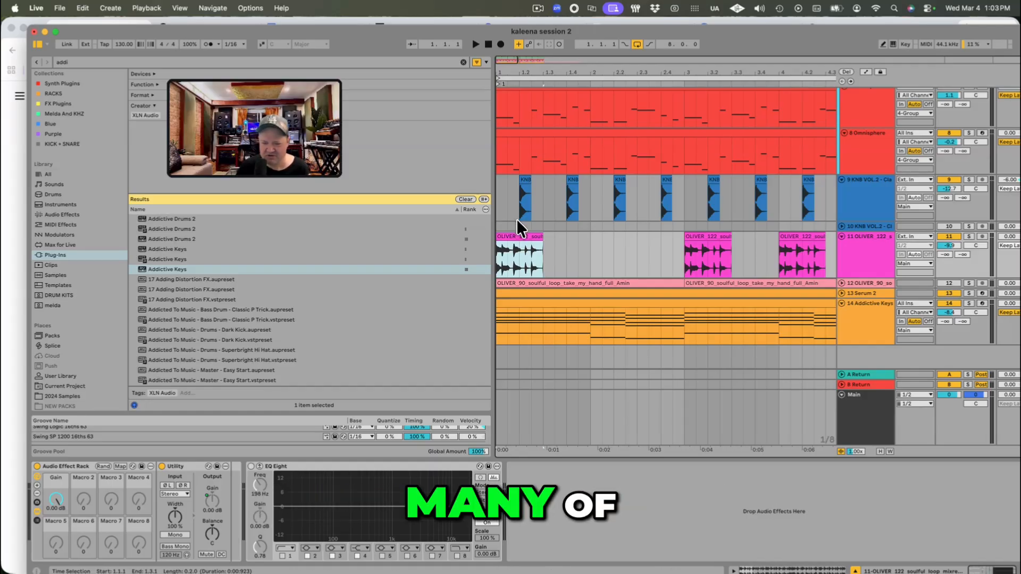
click(886, 250)
right_click(878, 248)
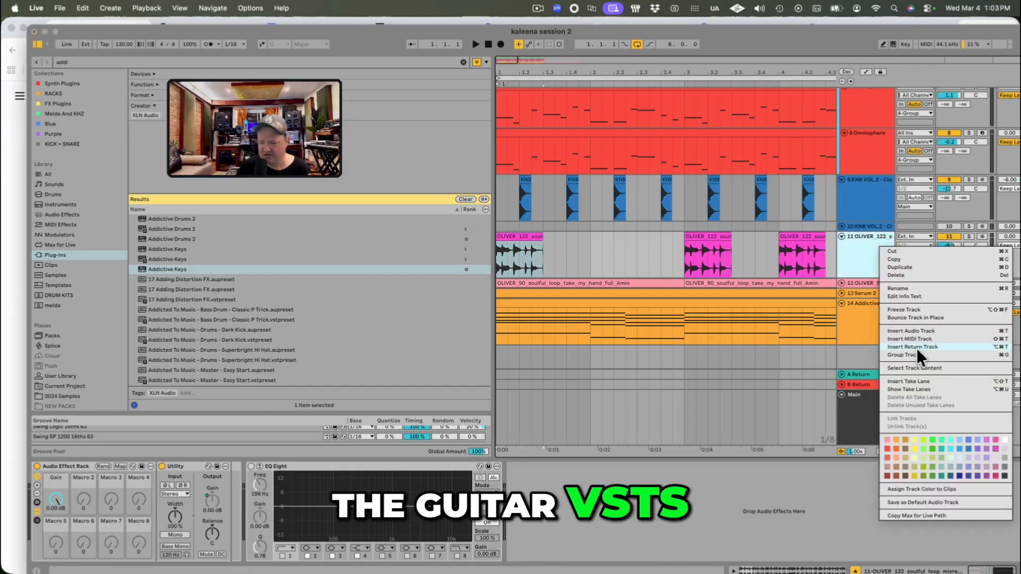
click(854, 315)
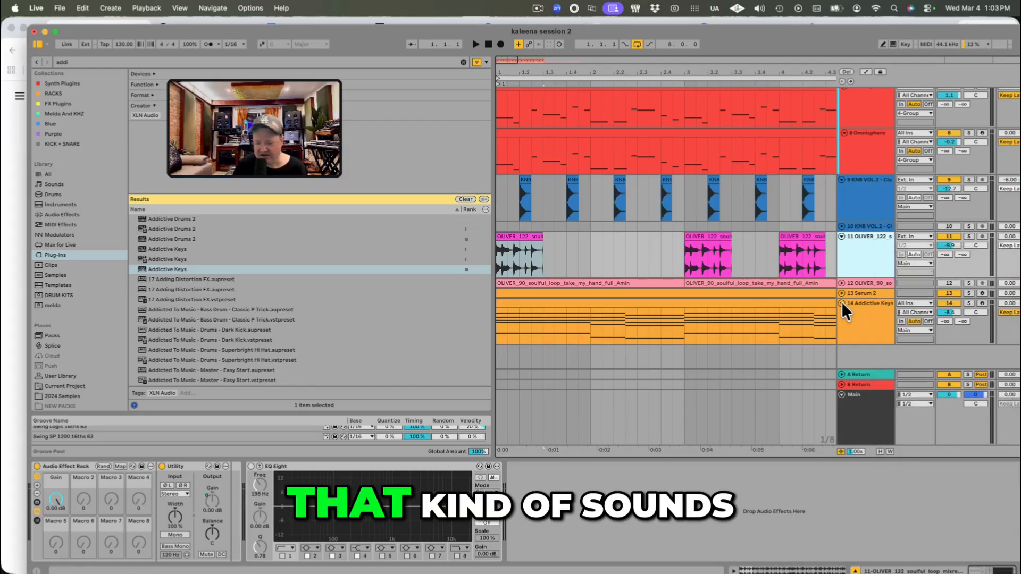
Step: Fold the Addictive Keys track and leave the OLIVER_122 track unfolded
click(841, 303)
click(842, 237)
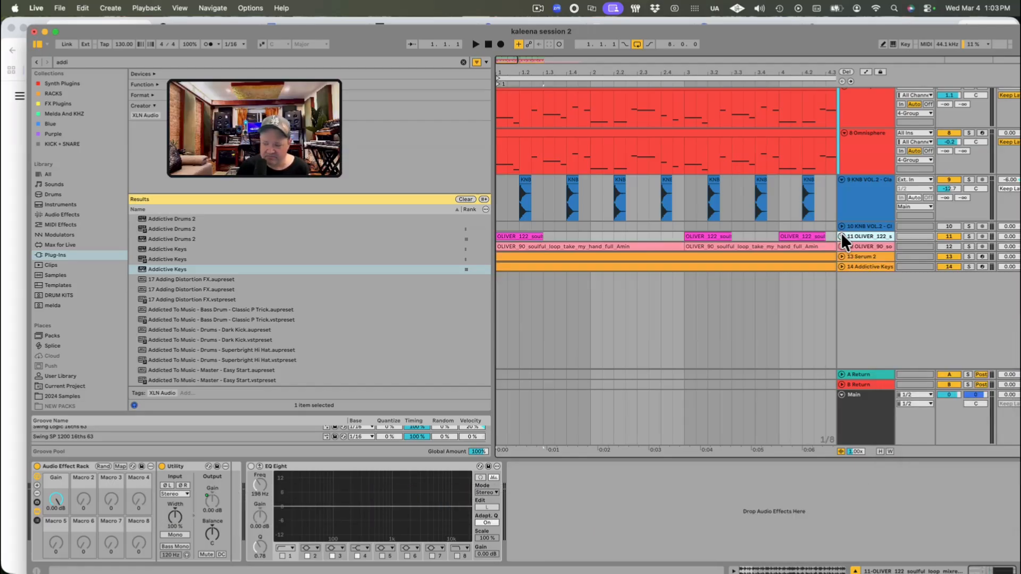
click(841, 237)
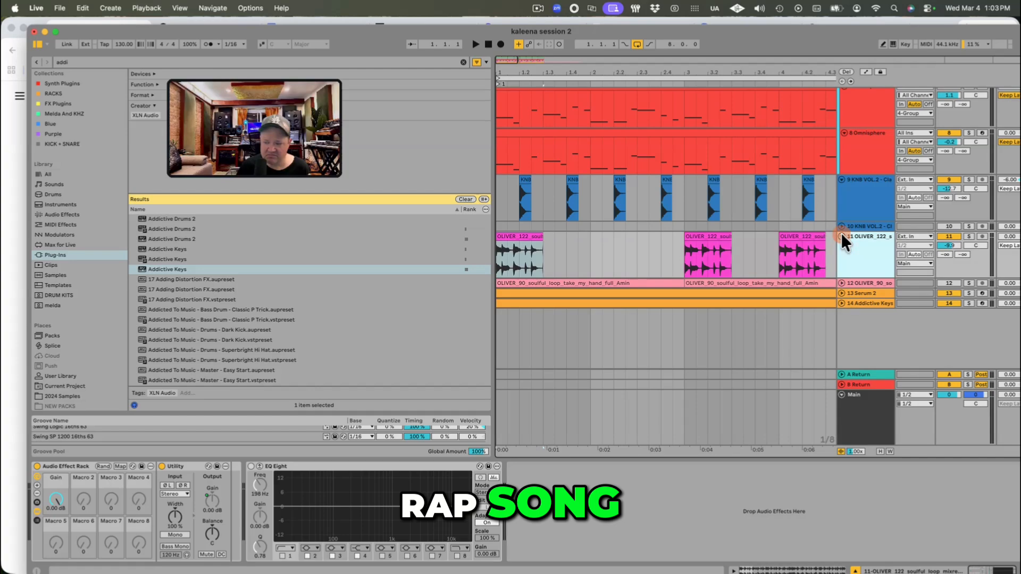
Step: Compare the OLIVER_122 clips at 1.1.1 and 3.1.1, playing the loop section to hear them
click(524, 238)
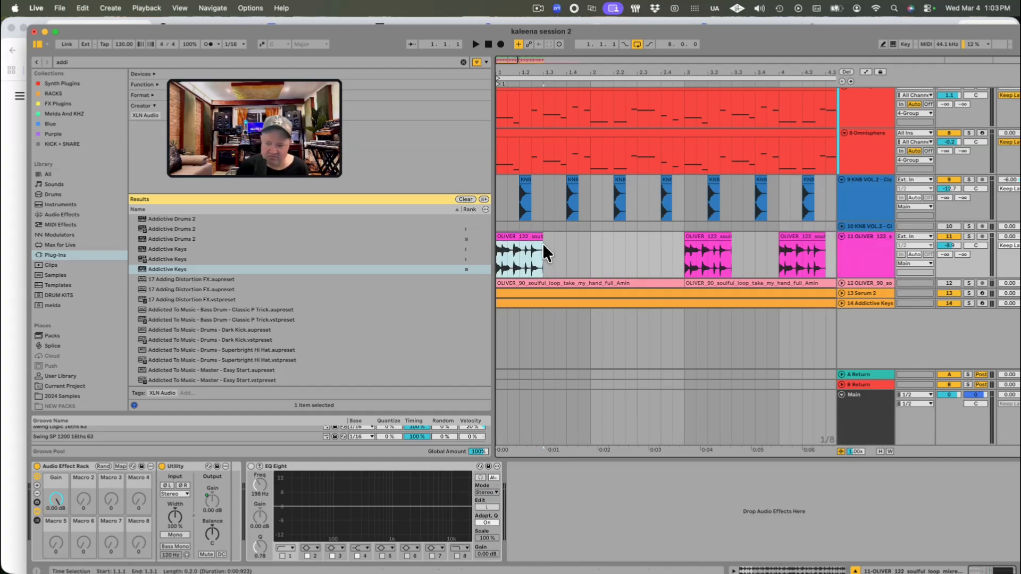
click(691, 236)
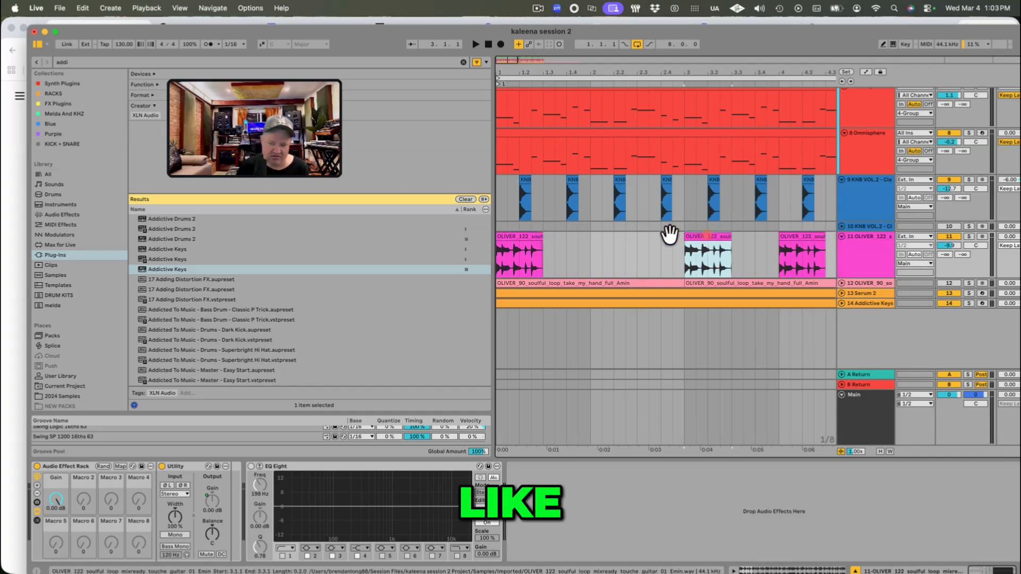
click(518, 238)
key(space)
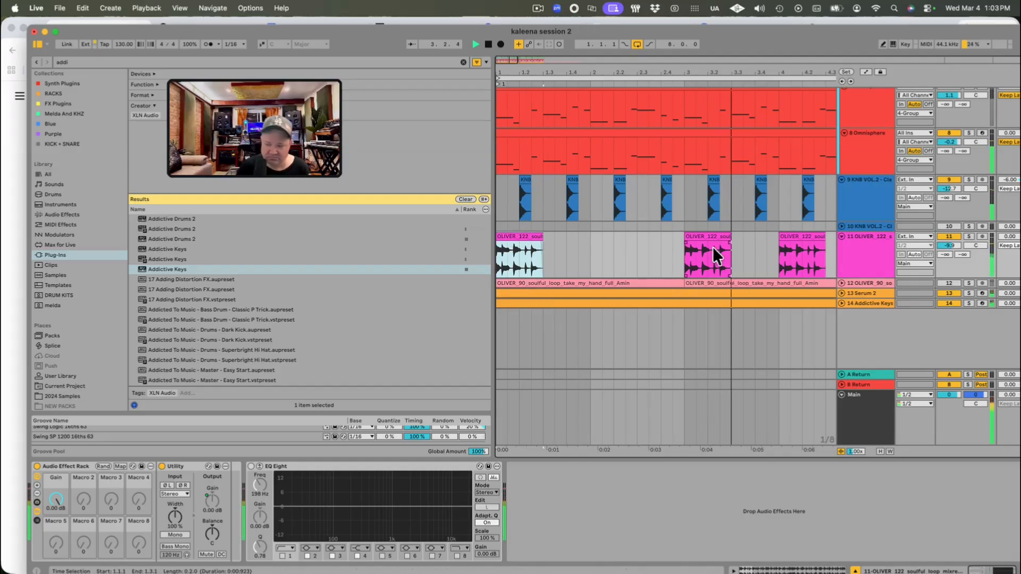
key(space)
Step: Replace the OLIVER_122 clip at 3.1.1 with a copy of the track's first clip and play it back
click(701, 235)
drag(701, 236, 520, 228)
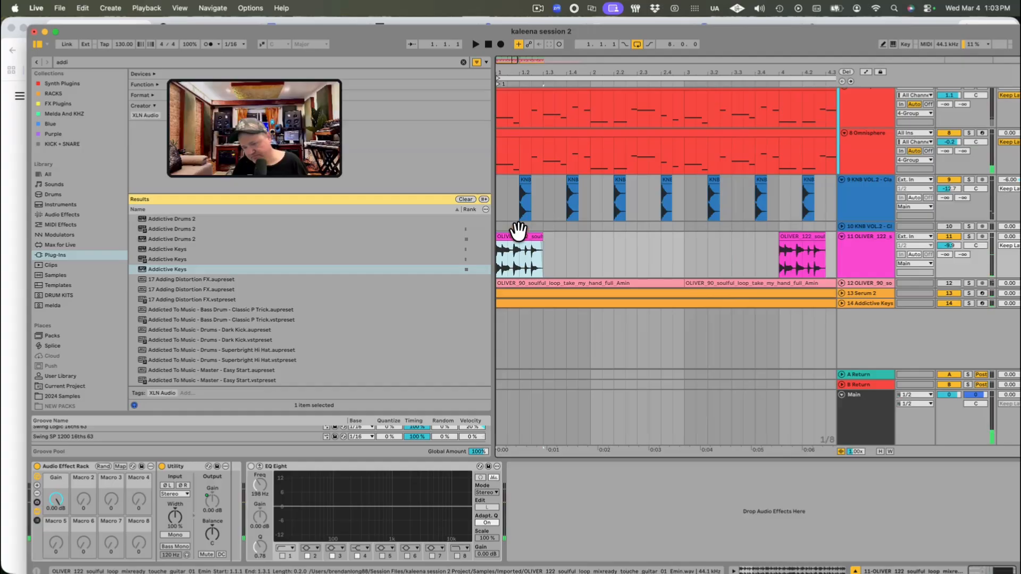
click(689, 260)
key(super+v)
key(space)
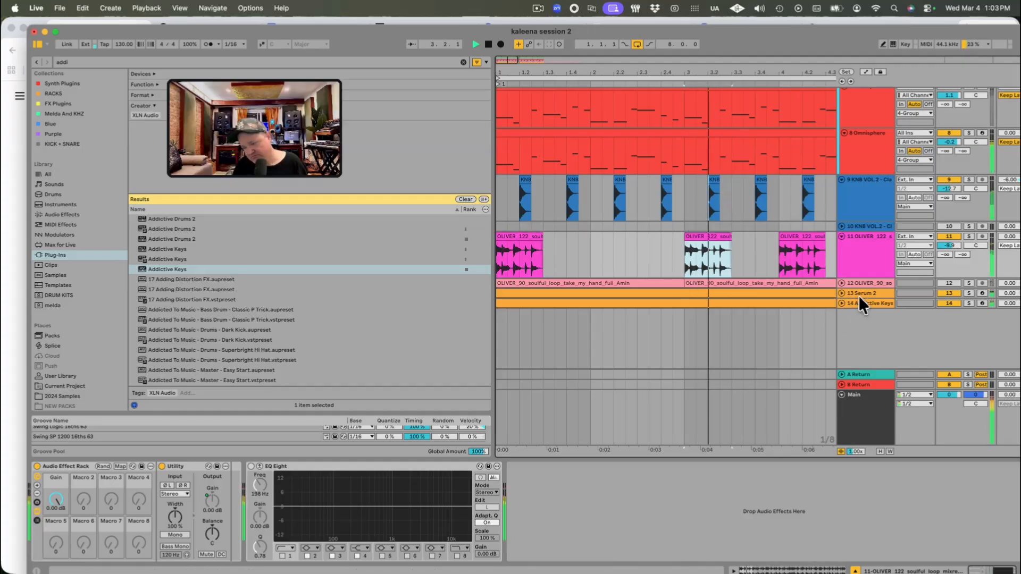
Step: Unfold and solo the Addictive Keys track, with its instrument window open and playback stopped
click(858, 303)
click(842, 303)
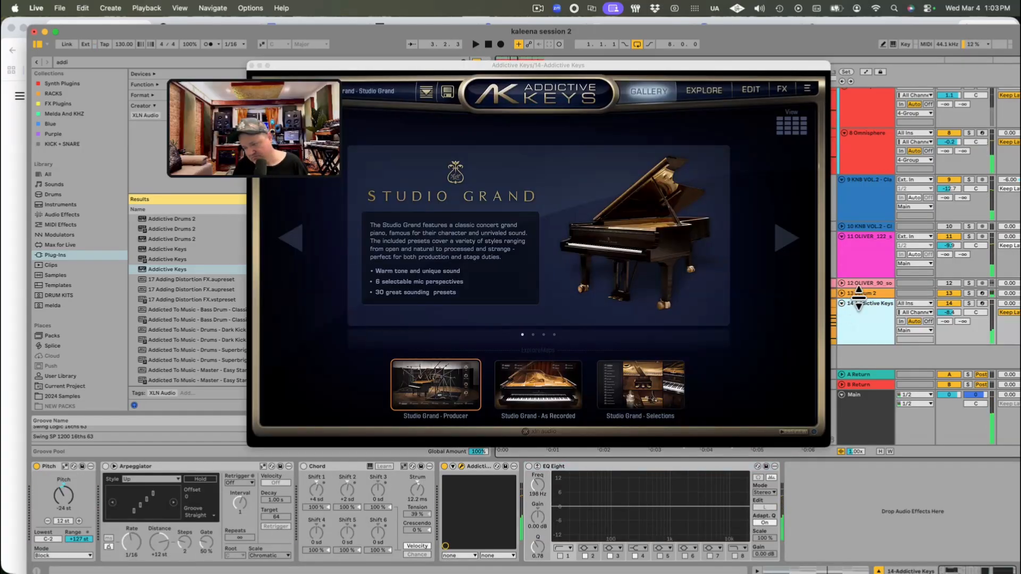
click(859, 293)
click(865, 312)
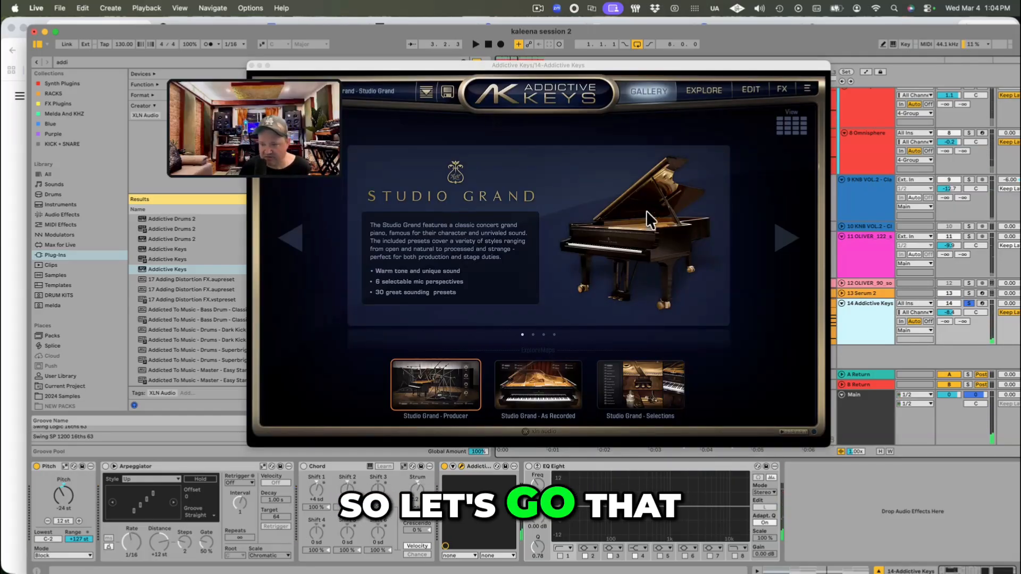
Step: Look through the Explore, Gallery and About pages of Addictive Keys
click(685, 87)
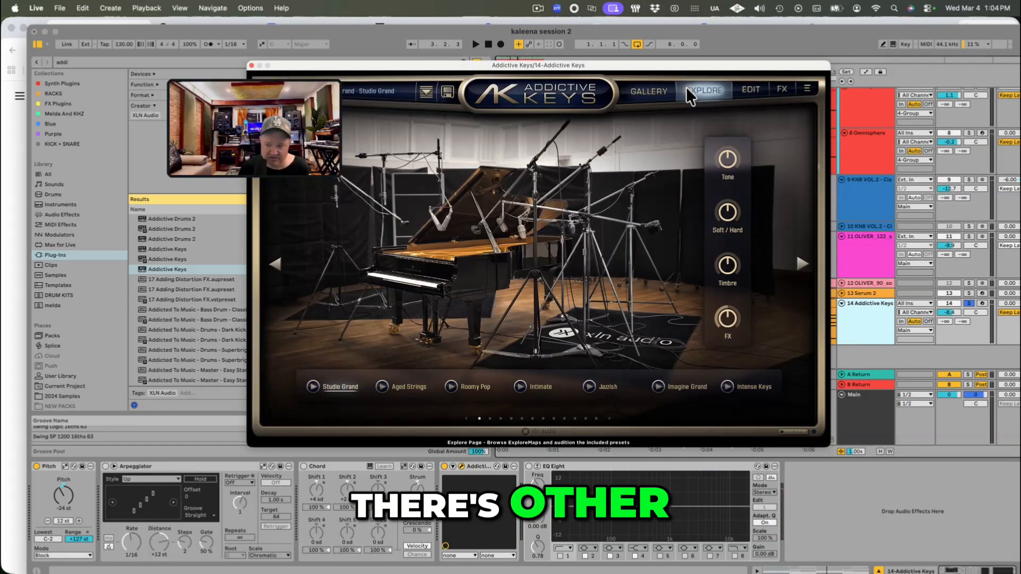
click(649, 91)
click(545, 92)
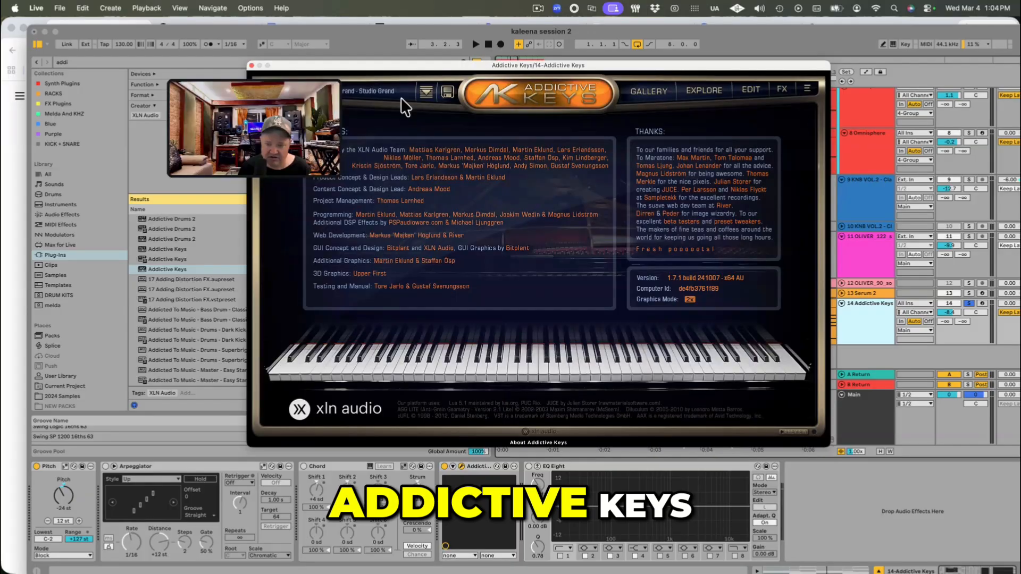
Step: Select the Mark One - Lounge preset in the Addictive Keys preset browser and audition it on the soloed chords
drag(358, 67, 479, 151)
click(473, 173)
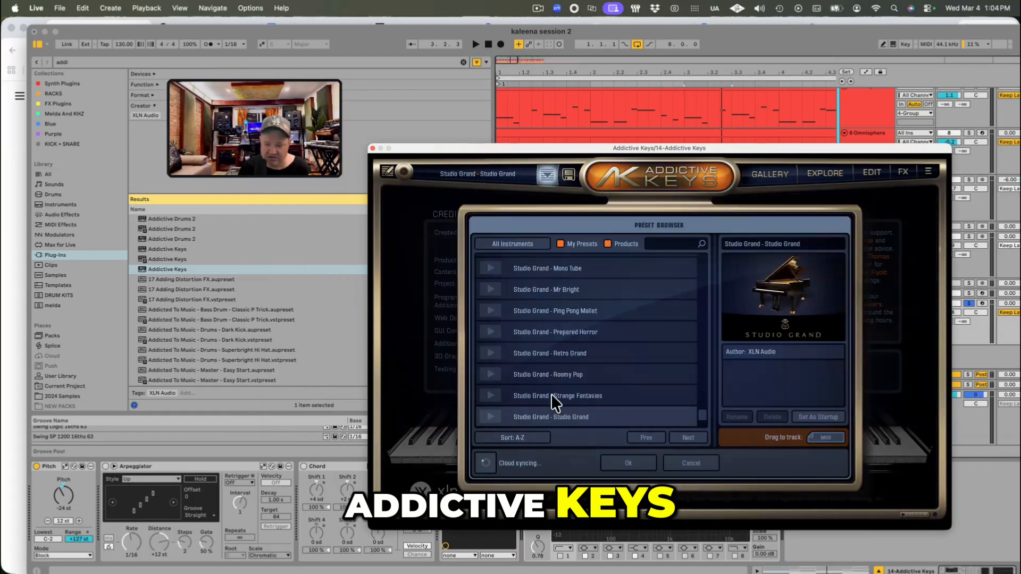
scroll(557, 400, up, 10)
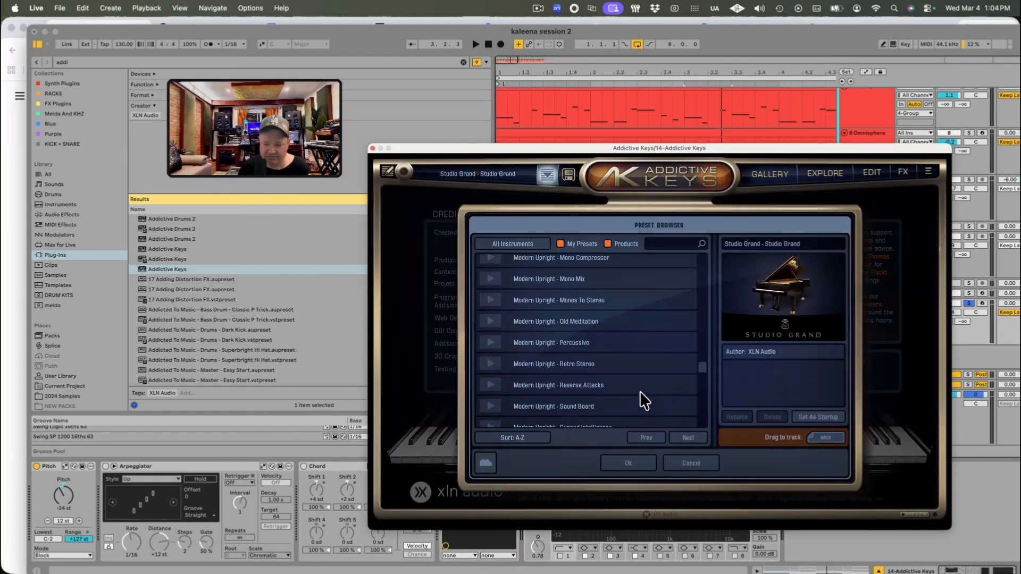
scroll(640, 391, up, 8)
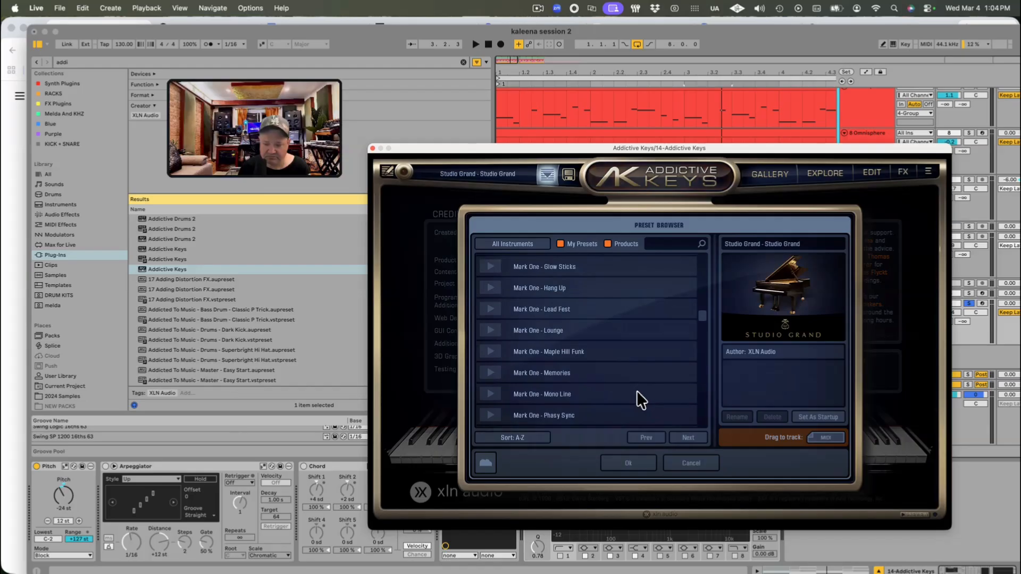
click(598, 331)
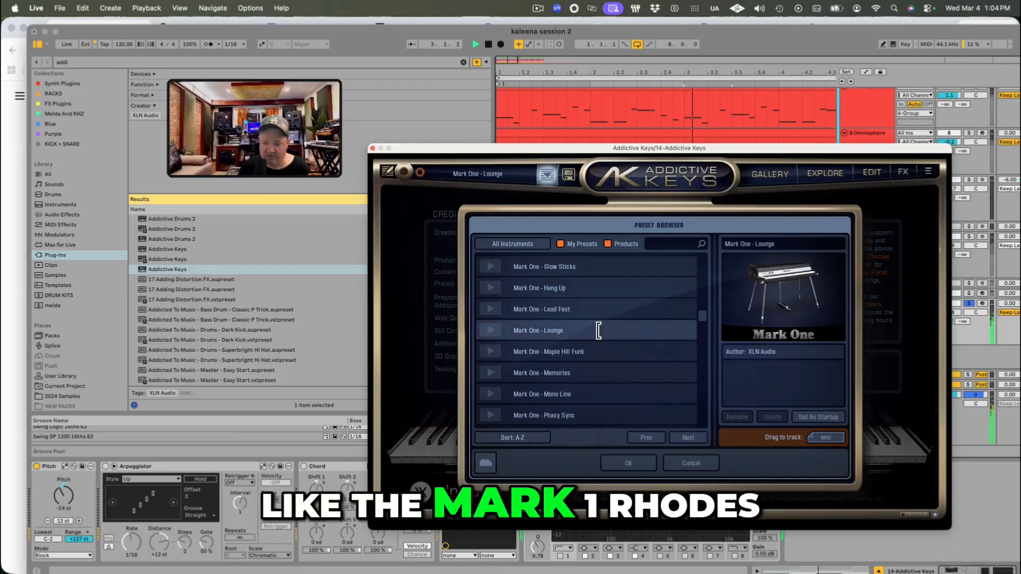
key(space)
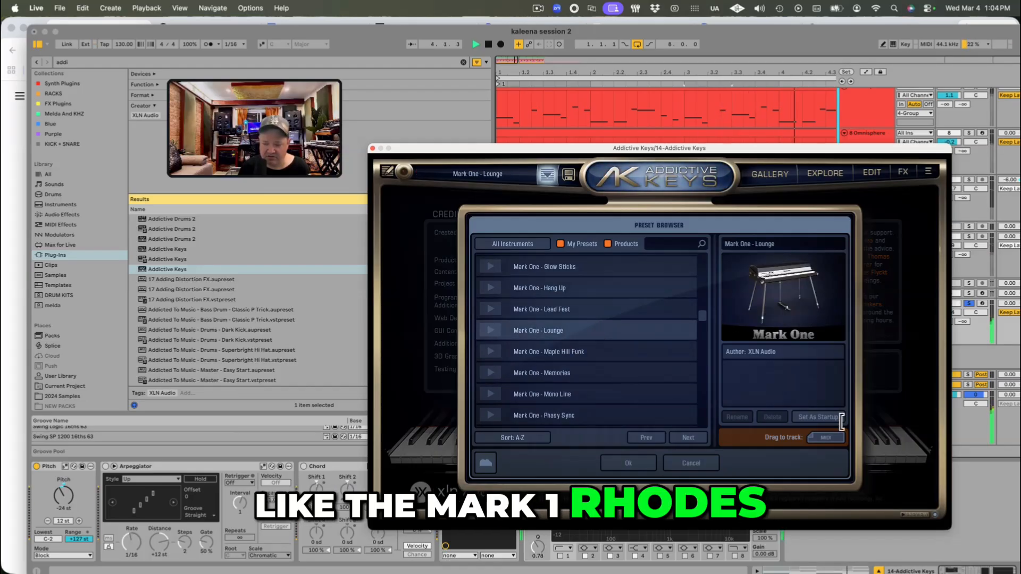
Step: Look over the Electric Grand and other Mark One presets, and close the preset browser keeping Mark One - Lounge
scroll(526, 325, up, 6)
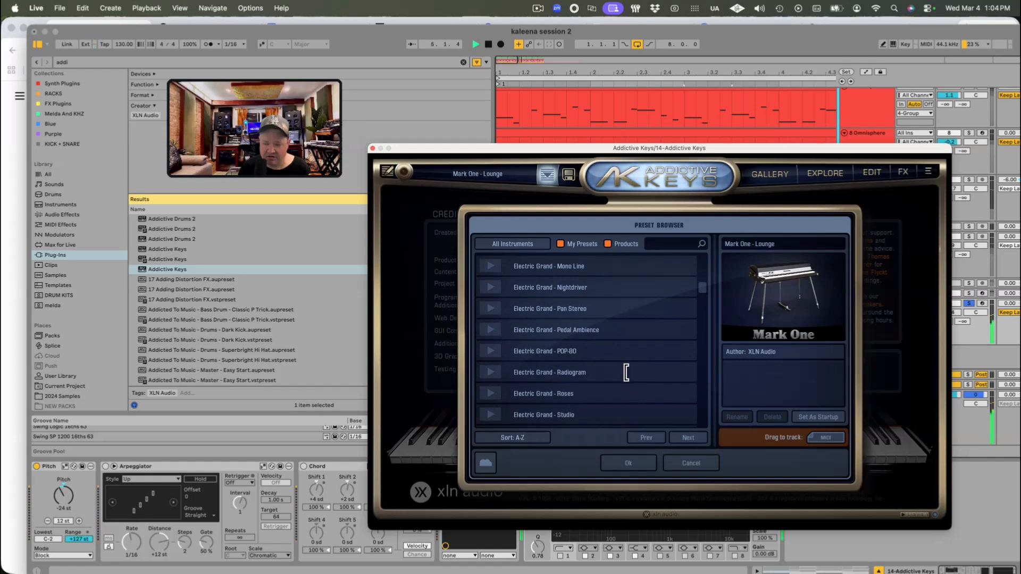
scroll(626, 373, down, 6)
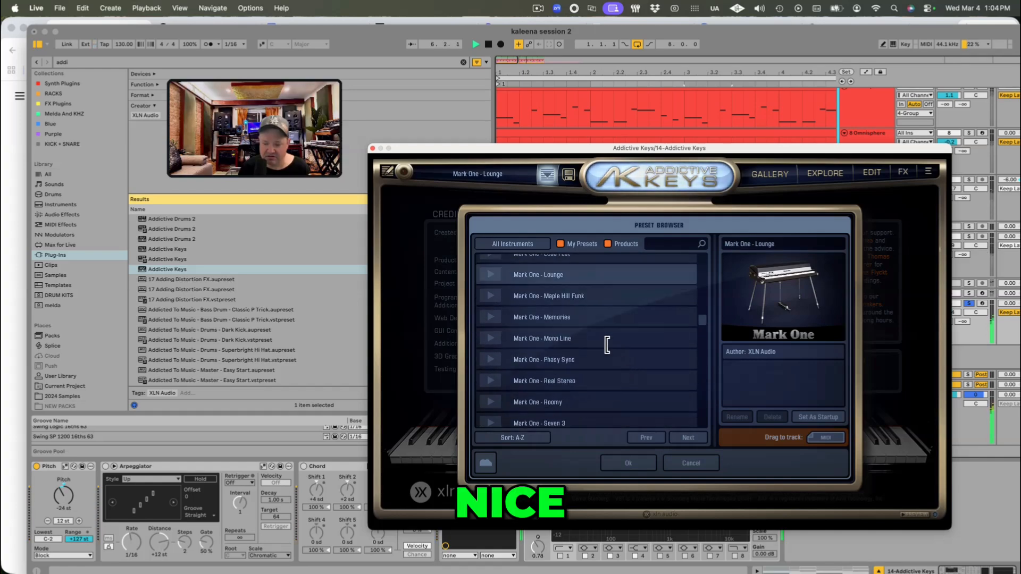
scroll(637, 363, down, 3)
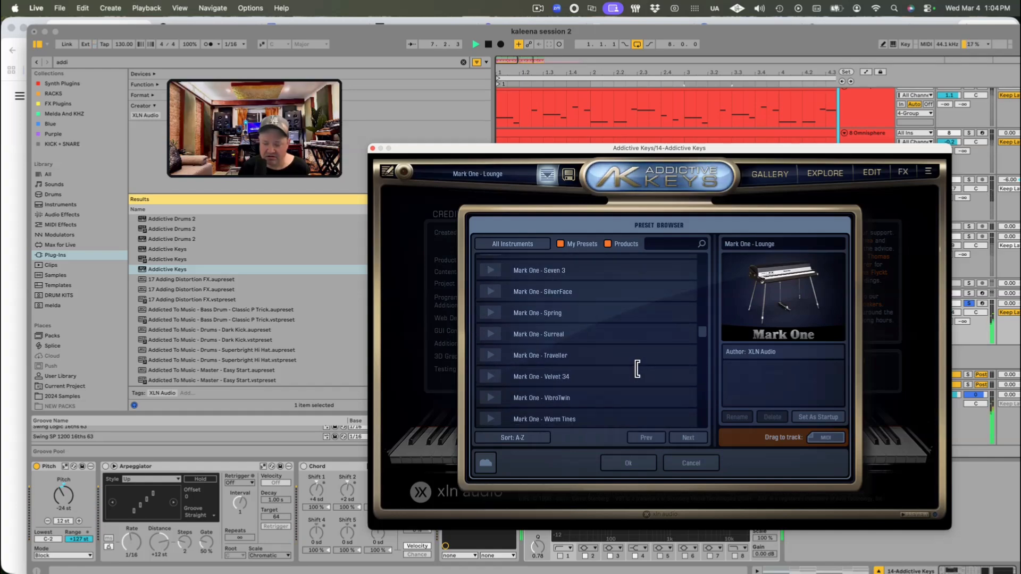
click(628, 463)
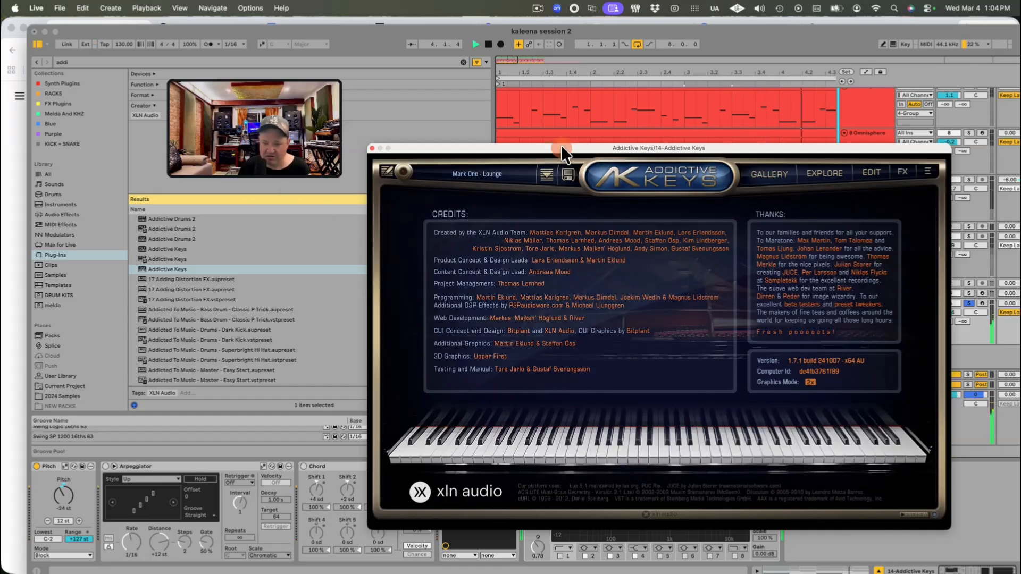
Step: Move the instrument window off the tracks, select the first Addictive Keys clip, and unsolo its track at a volume of -6.1 dB
drag(561, 145, 387, 377)
click(516, 313)
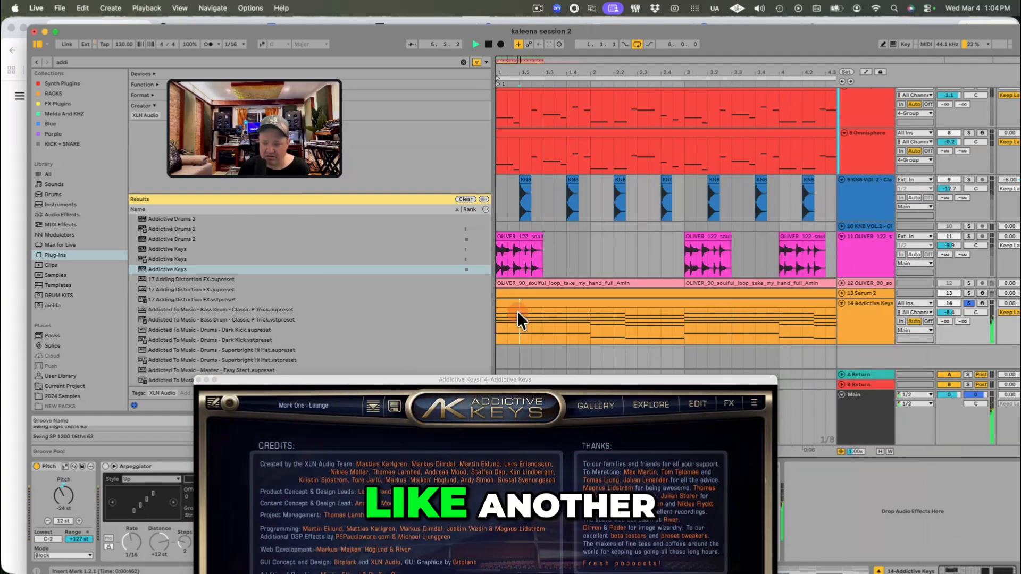
click(516, 303)
drag(646, 72, 644, 69)
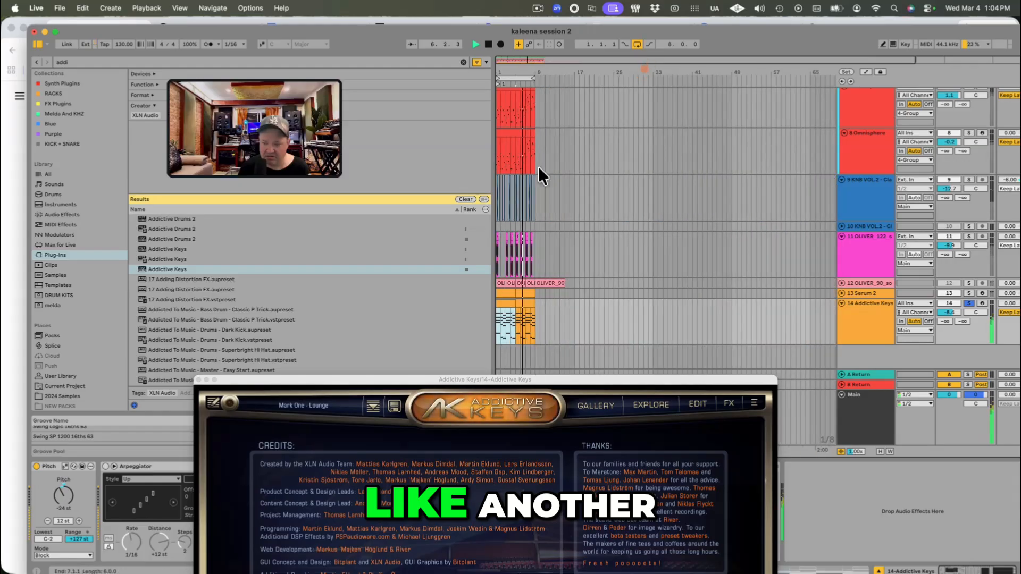
click(966, 303)
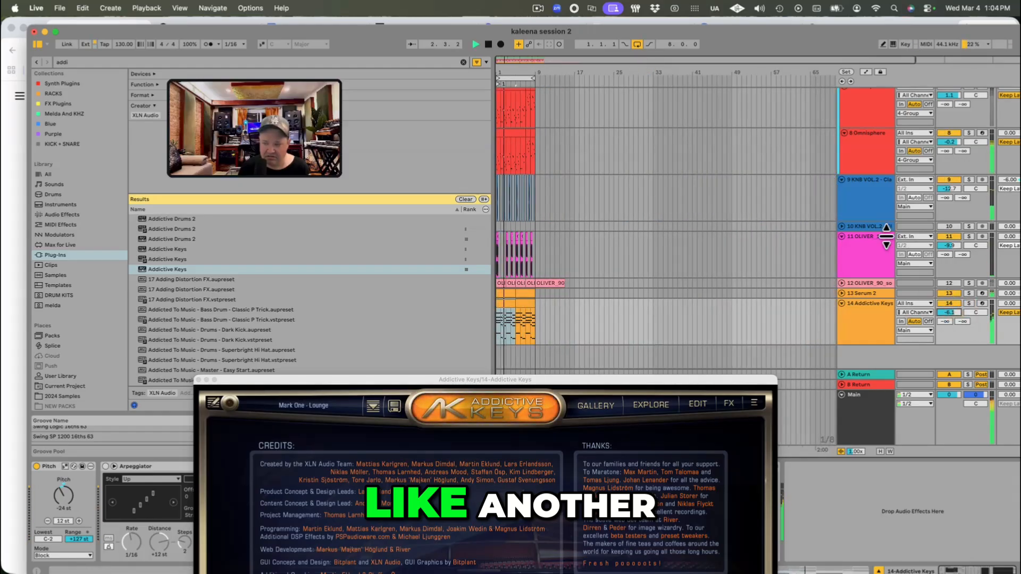
Step: Deactivate the OLIVER_122 loop track and the 4 Group track while the arrangement plays
scroll(850, 259, up, 5)
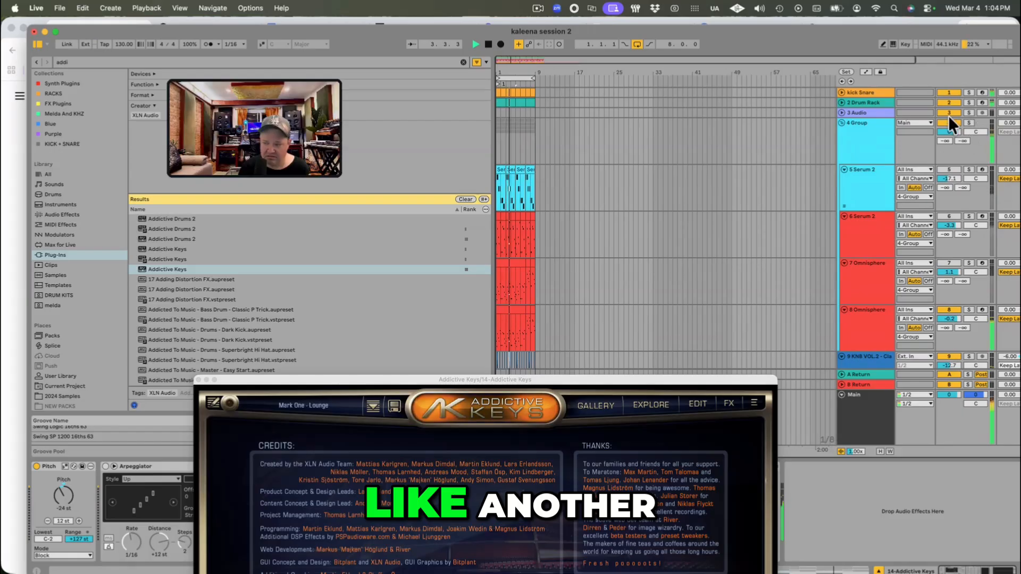
scroll(907, 330, down, 5)
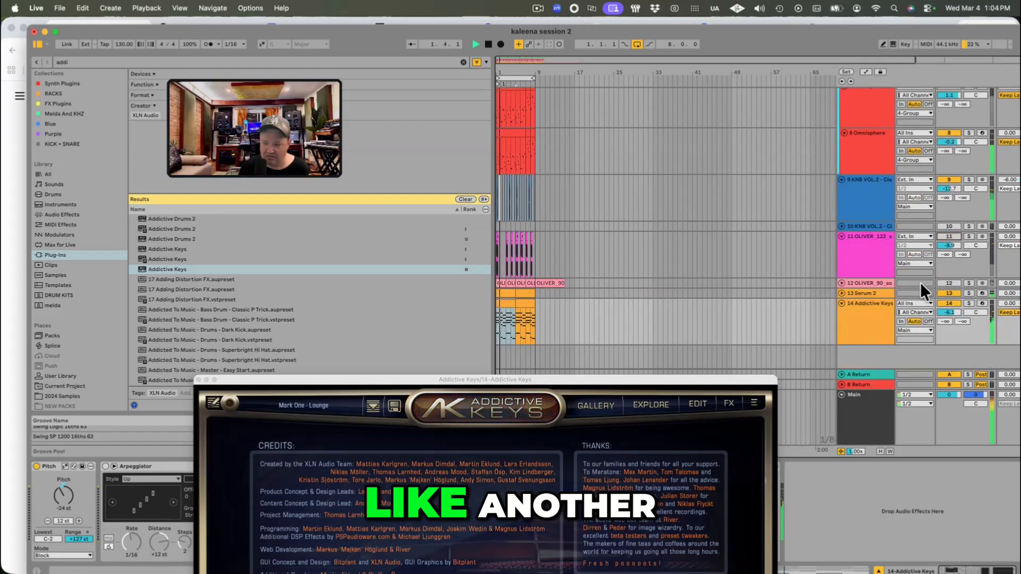
scroll(879, 265, up, 5)
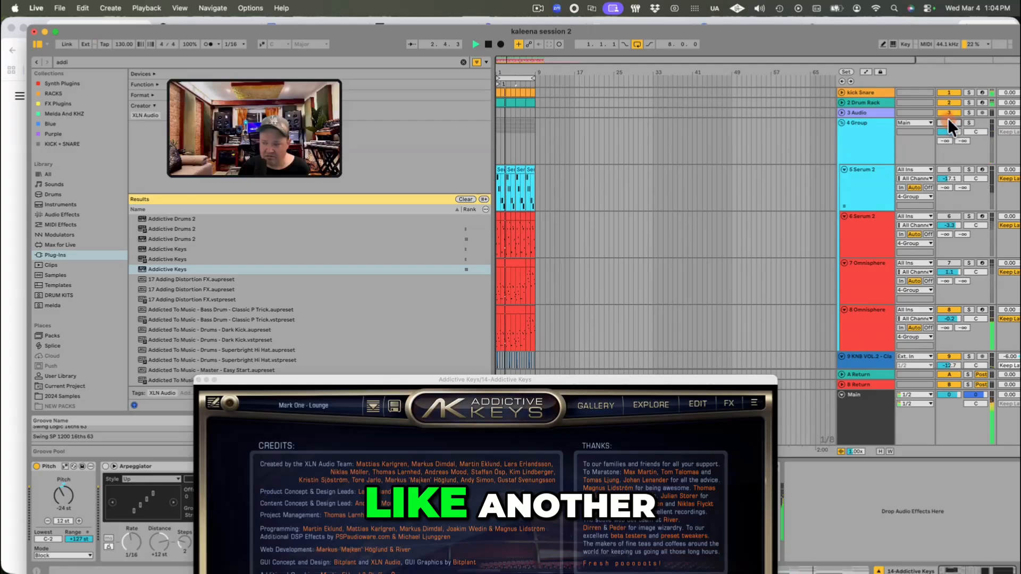
click(853, 189)
scroll(872, 254, down, 3)
scroll(875, 266, up, 3)
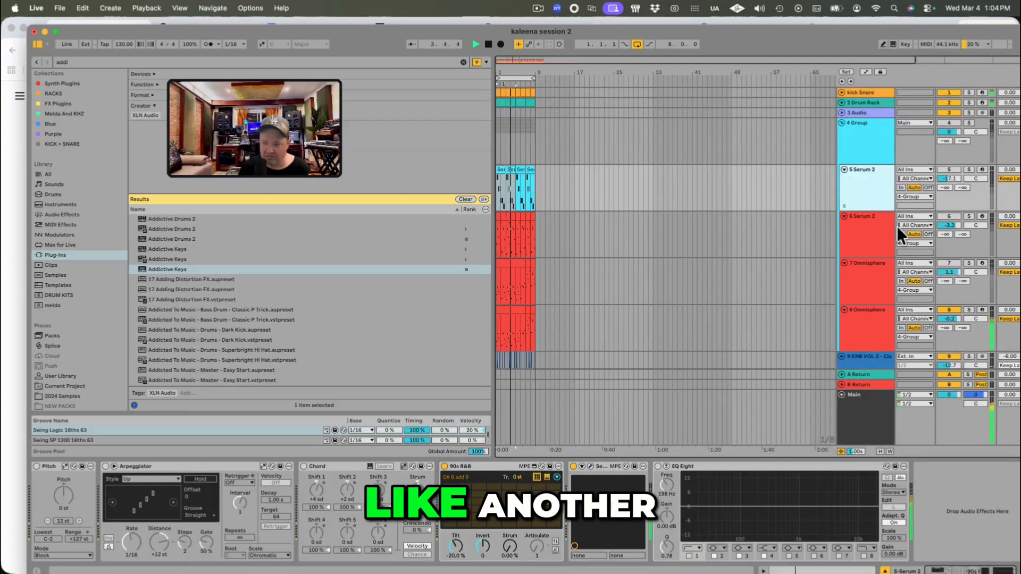
scroll(935, 329, down, 5)
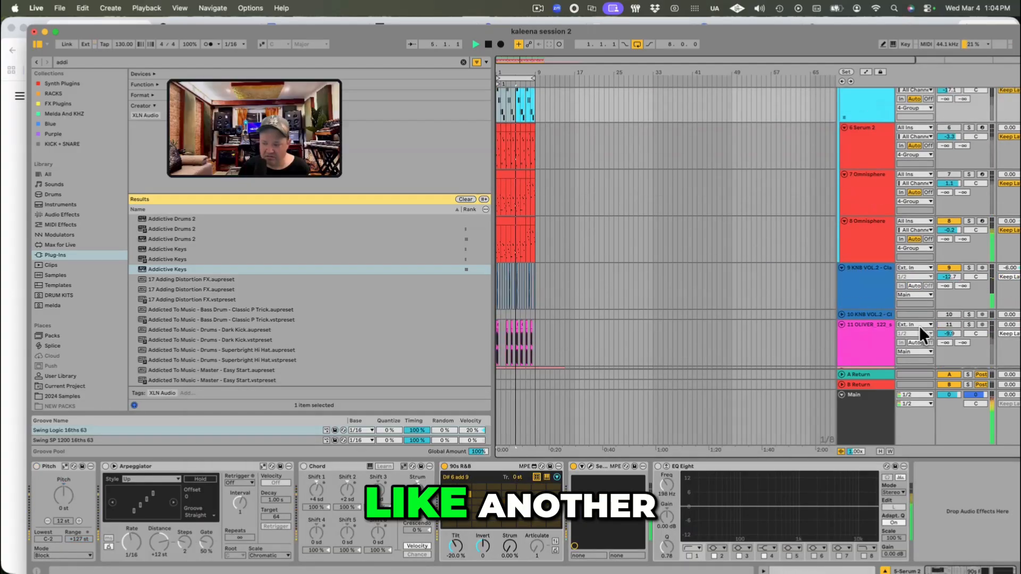
click(962, 180)
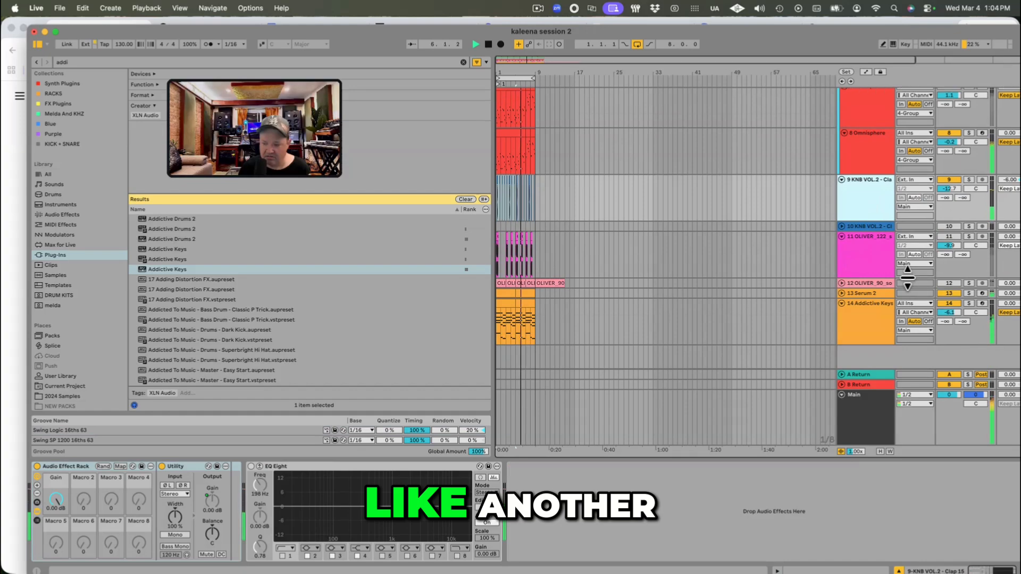
Step: Reselect and solo the Addictive Keys track with its controls unfolded, and stop playback
click(844, 322)
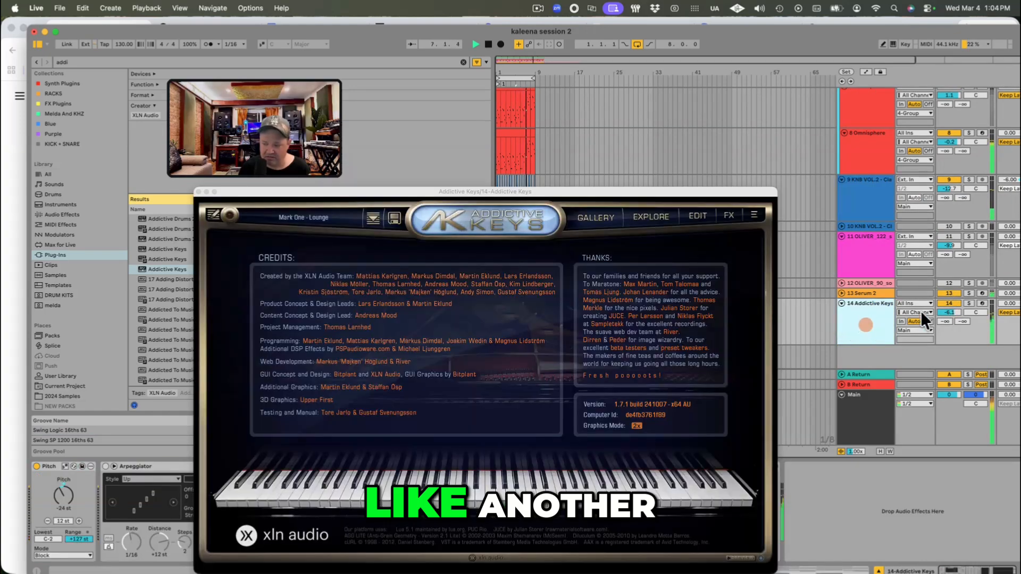
click(841, 303)
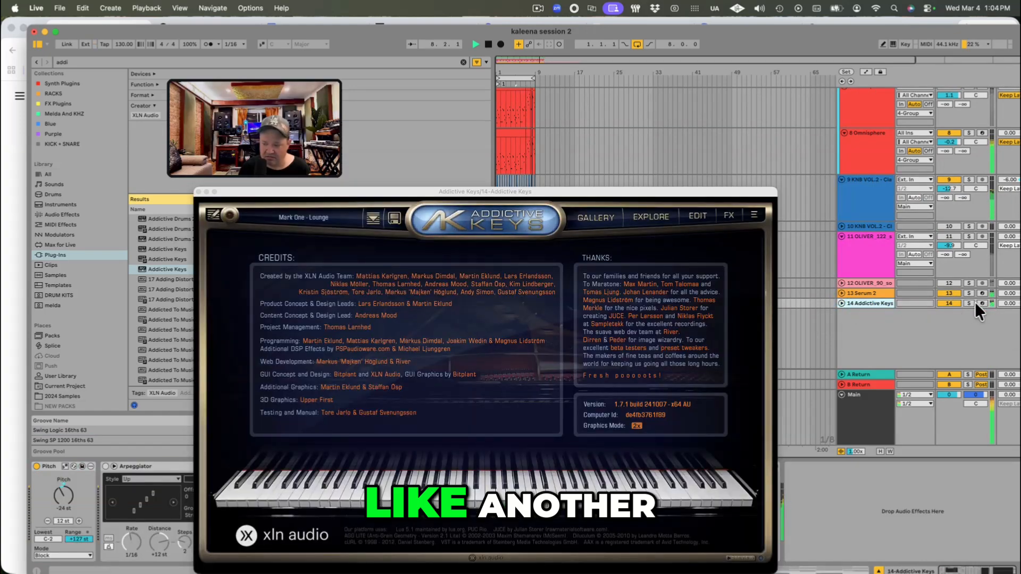
click(842, 303)
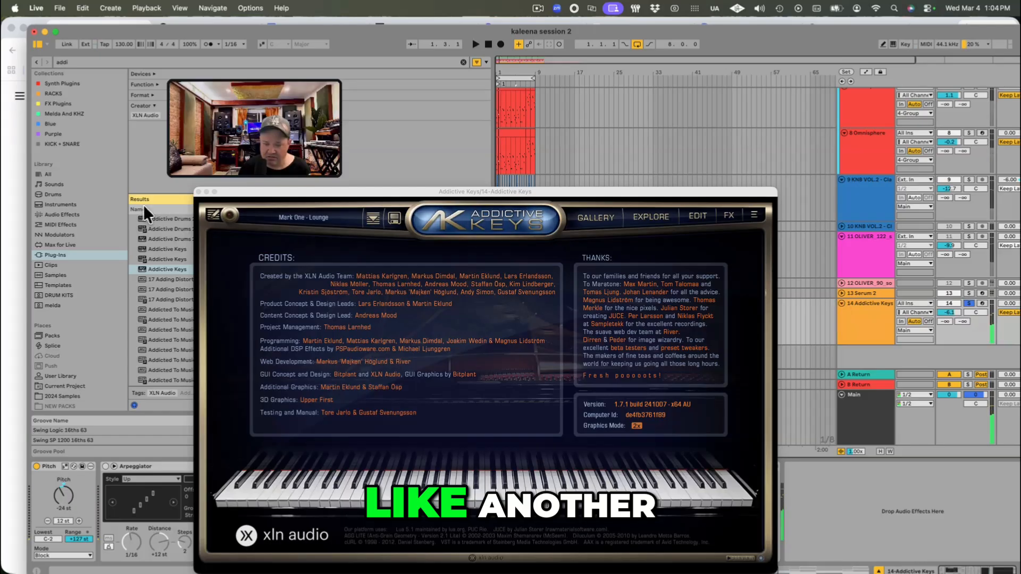
Step: Move the Addictive Keys window off the tracks and audition the soloed Addictive Keys track
drag(387, 190, 487, 462)
click(862, 322)
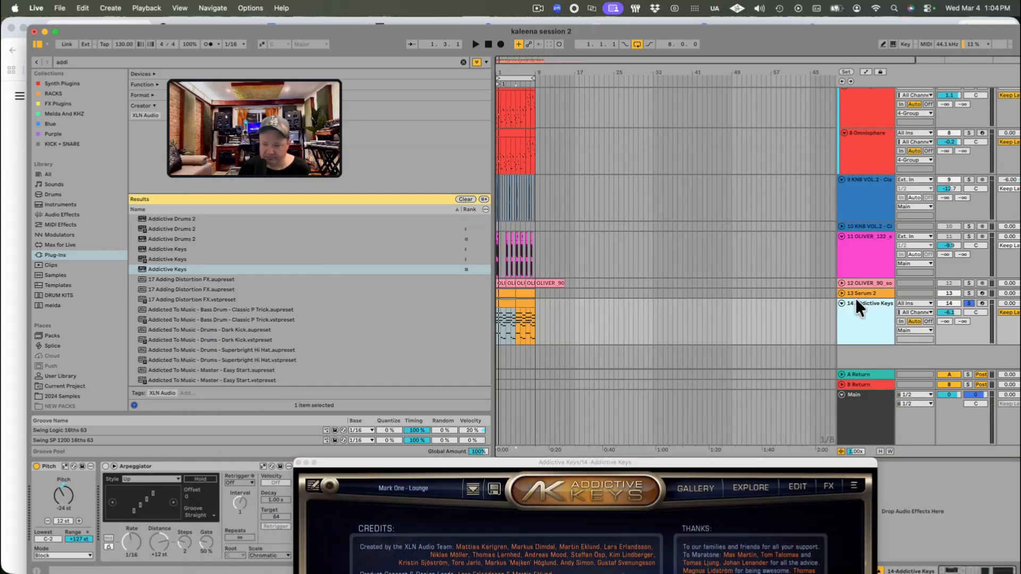
key(space)
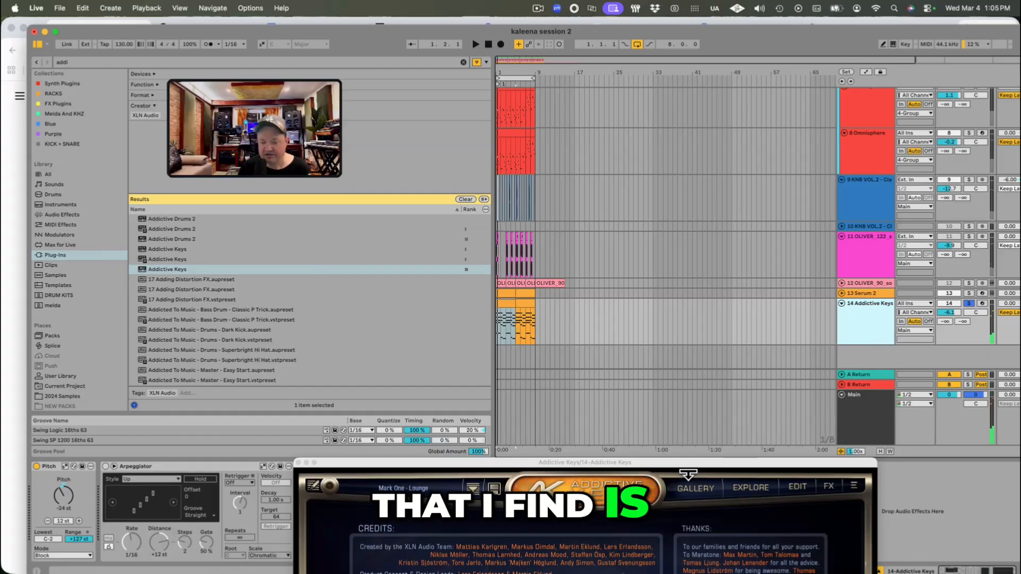
Step: Browse the Addictive Keys presets, audition Modern Upright - Monos To Stereo, load Modern Upright - Mono Mix, and close the instrument window
click(683, 486)
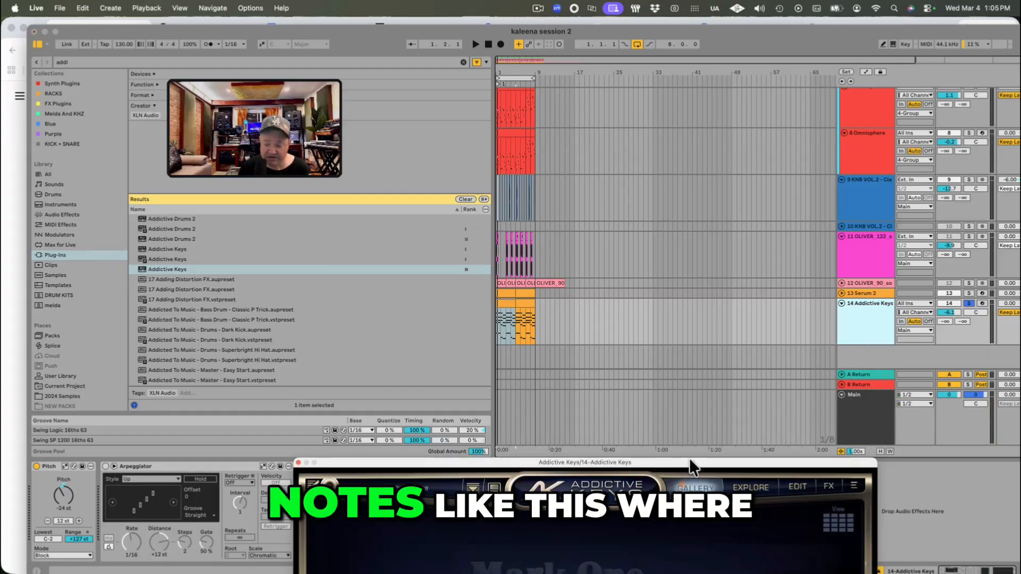
drag(689, 462, 705, 177)
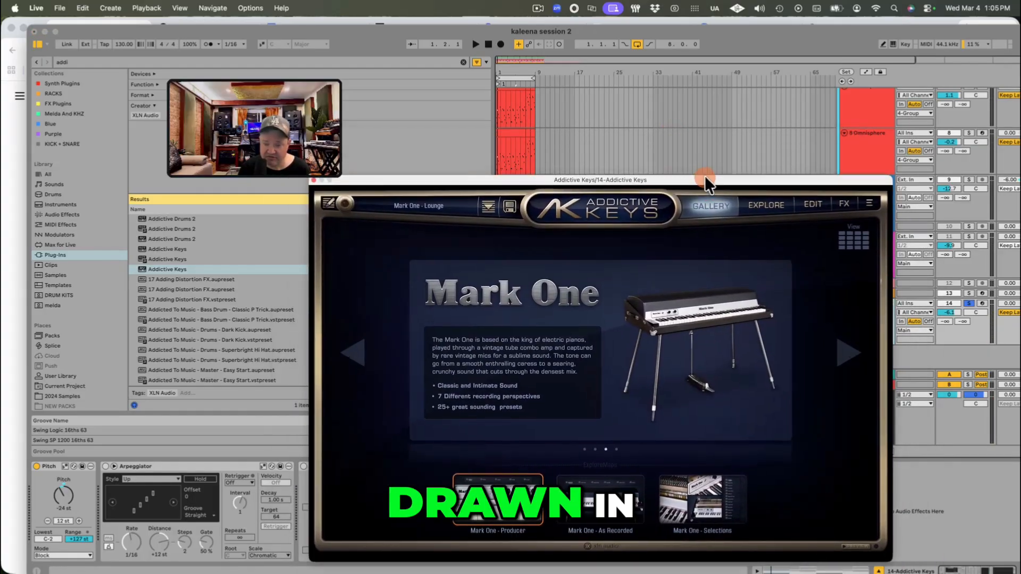
click(419, 209)
scroll(495, 420, down, 15)
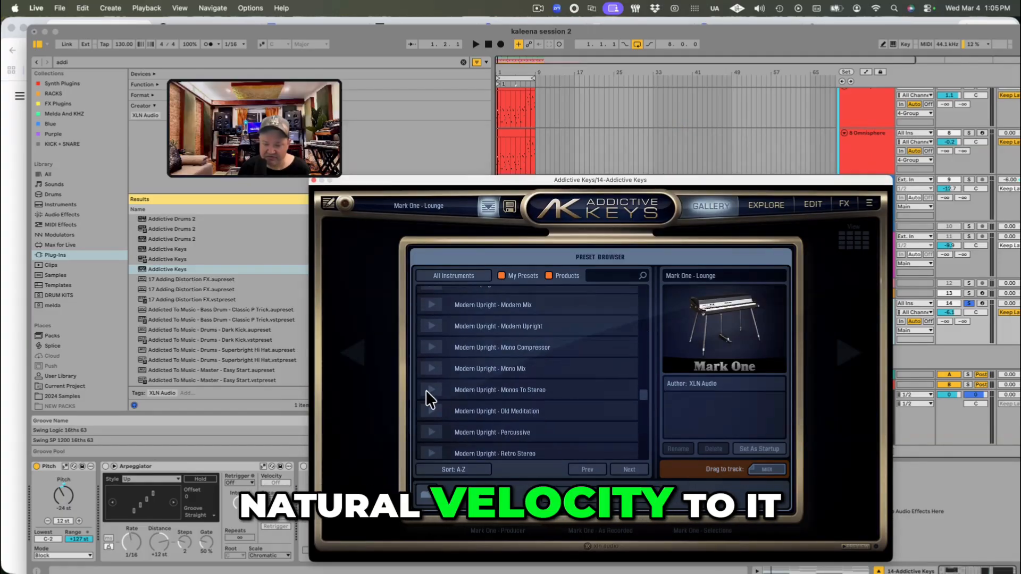
click(500, 391)
key(space)
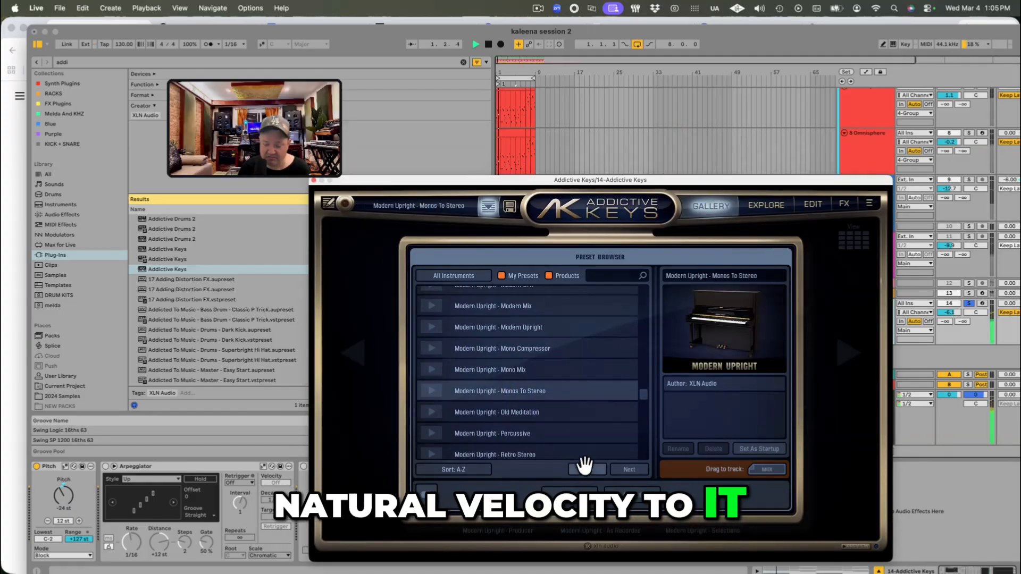
click(529, 371)
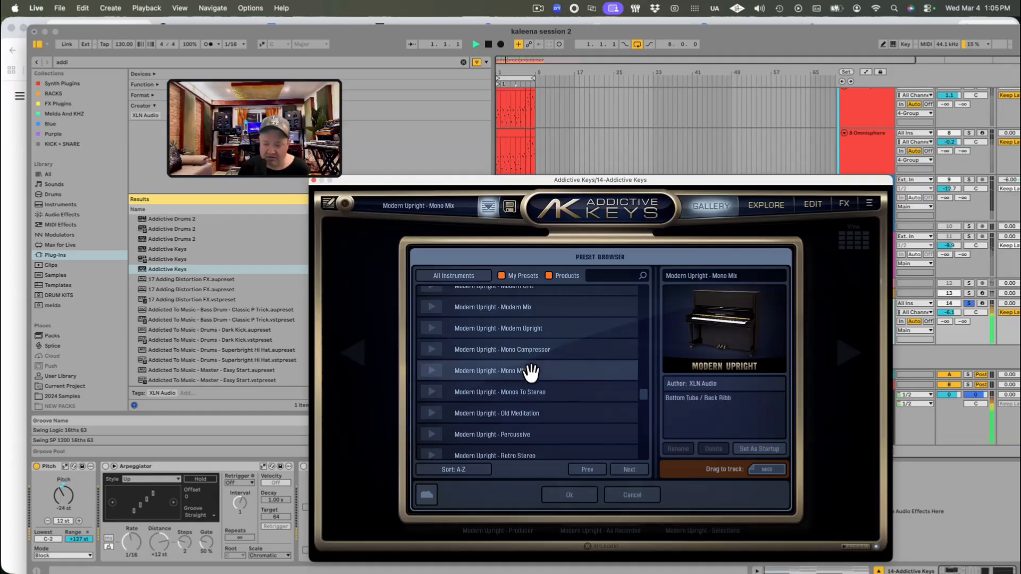
click(313, 180)
Step: Show the MIDI effects without a search filter and look over the Chord presets
click(44, 224)
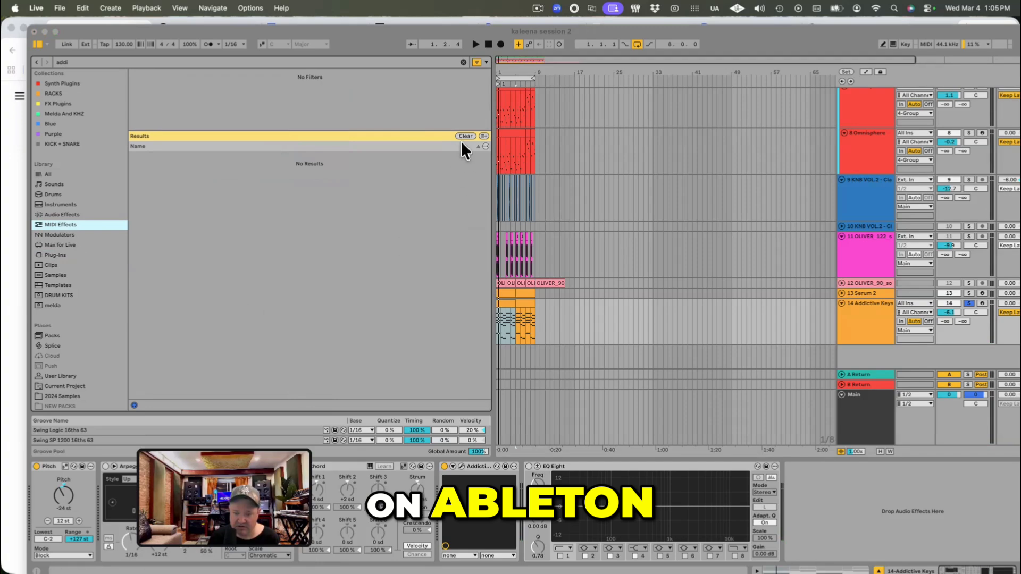
click(465, 134)
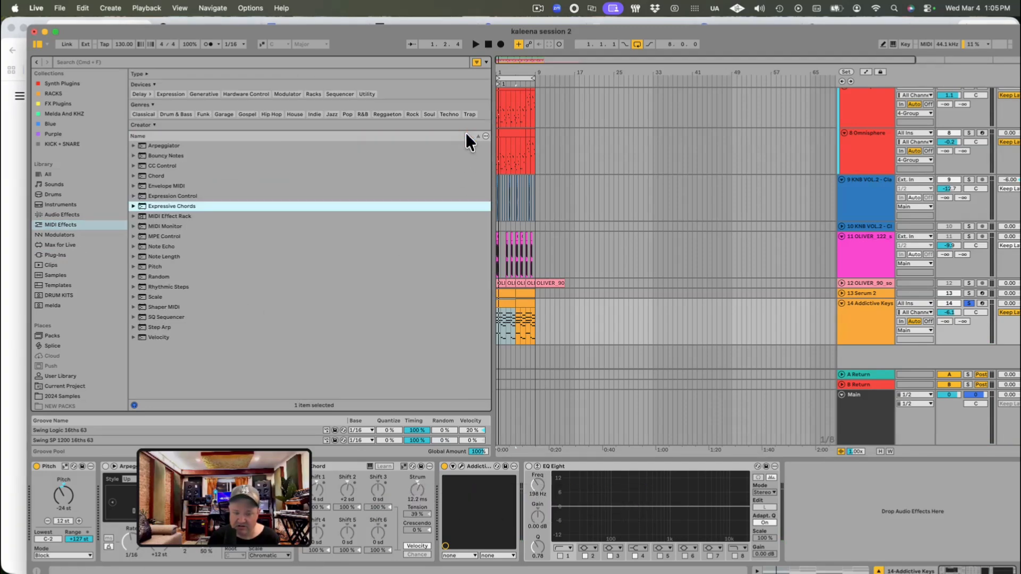
click(133, 195)
click(134, 175)
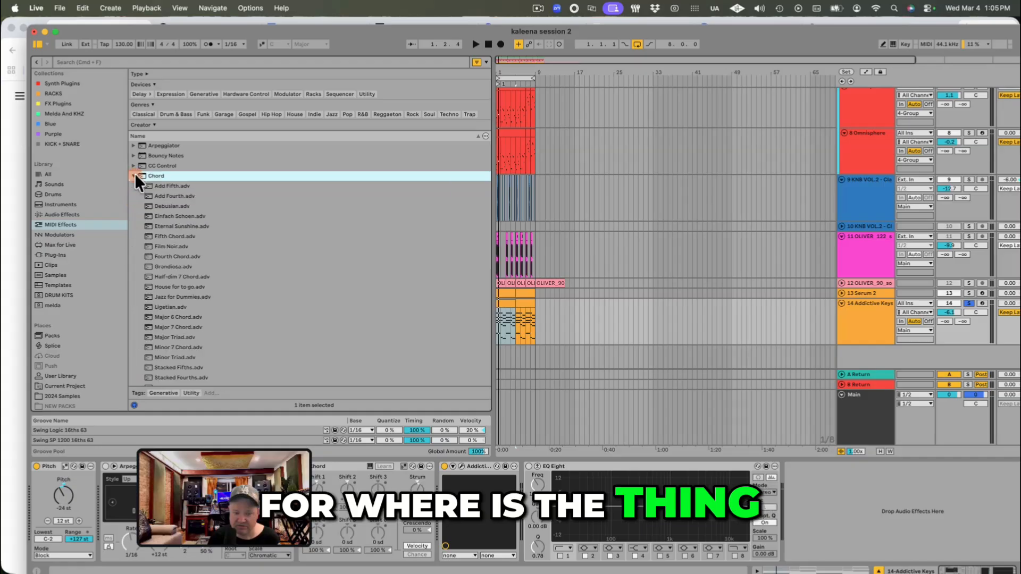
click(134, 175)
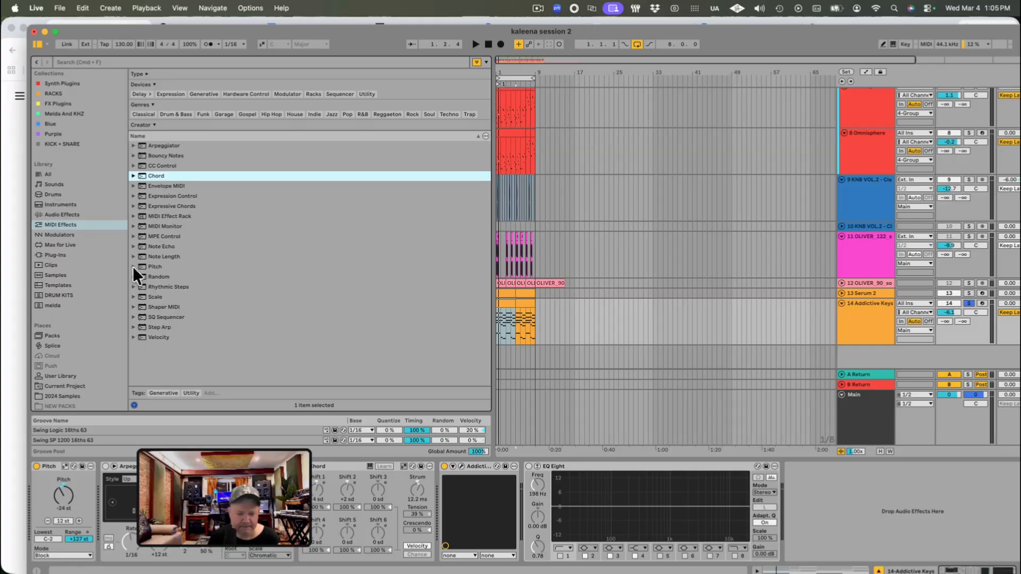
Step: Look through the Expression Control, Note Length and Random presets for an effect that varies note velocity
click(133, 167)
click(132, 172)
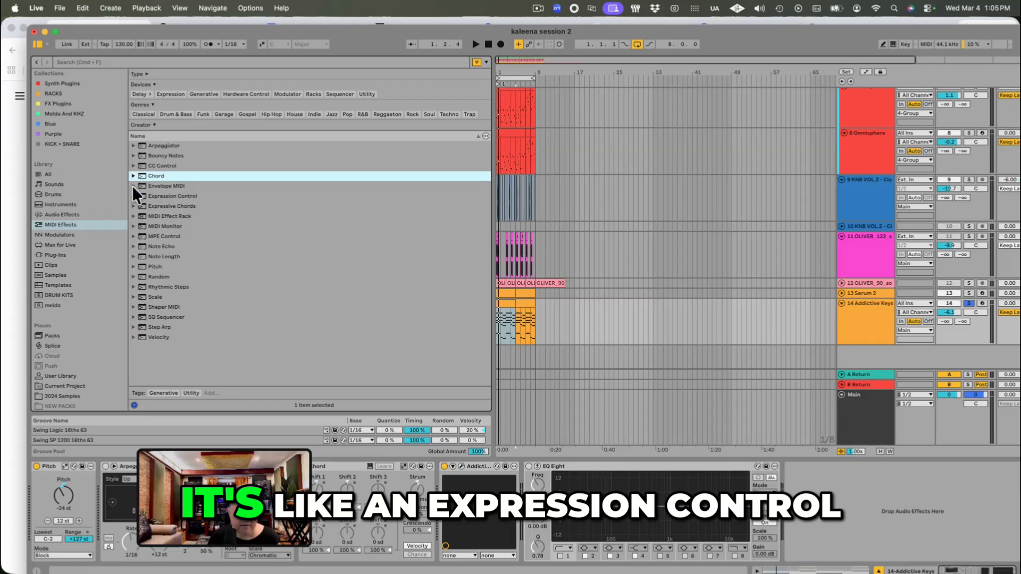
click(133, 186)
click(133, 247)
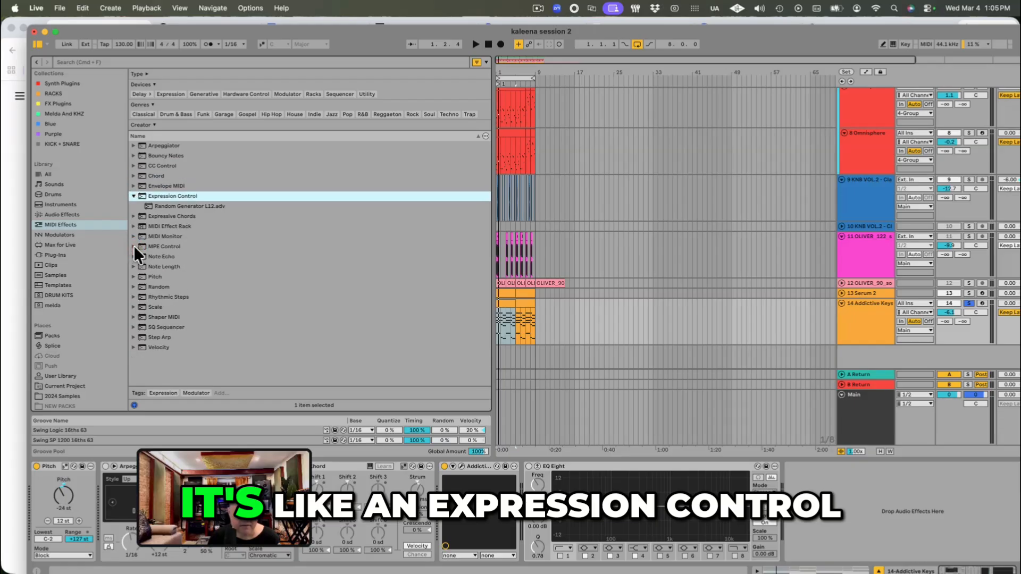
click(133, 265)
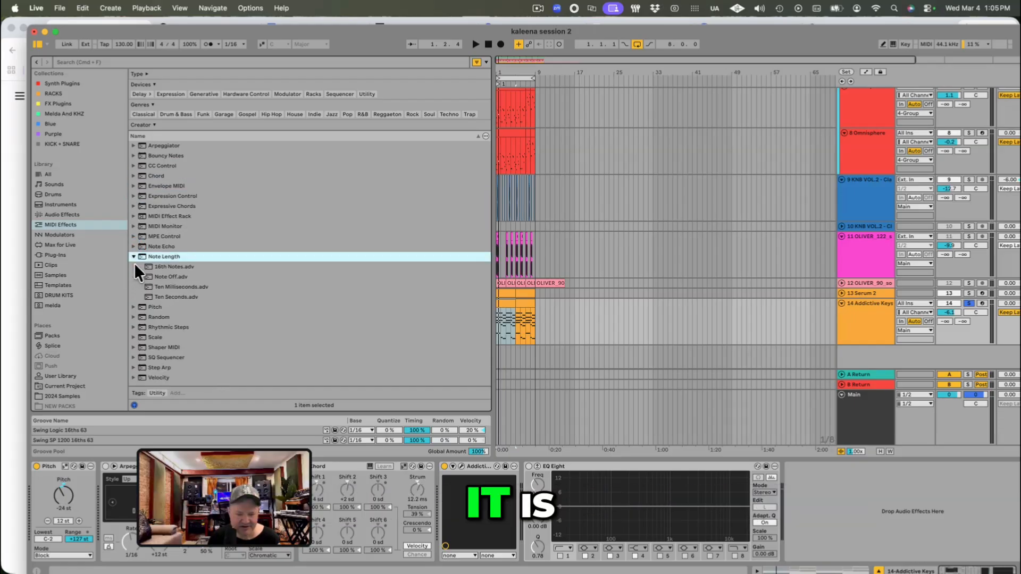
click(134, 314)
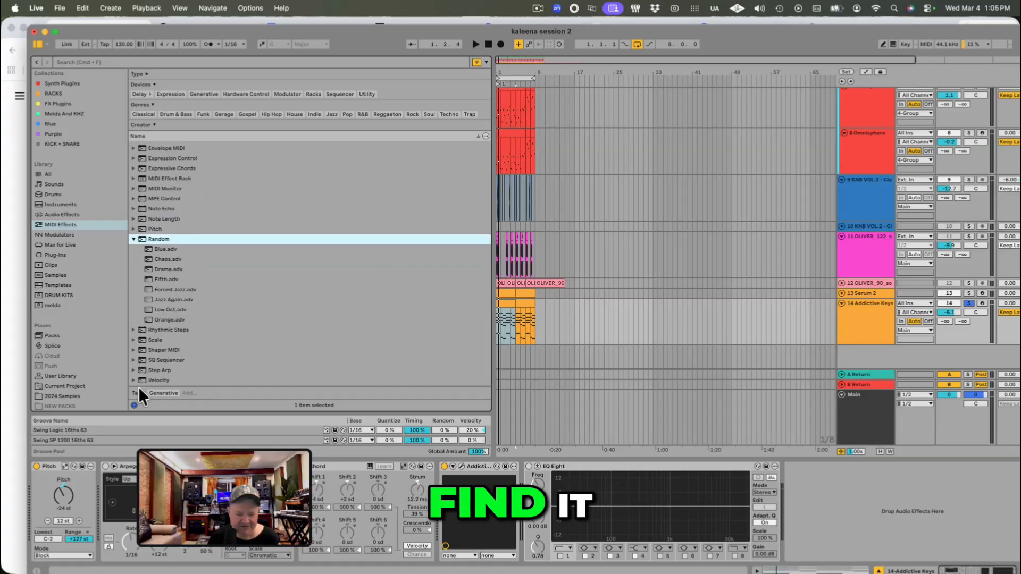
Step: Add the Velocity effect's Piano preset to the Addictive Keys track, ahead of the instrument
scroll(140, 372, up, 3)
scroll(149, 340, down, 2)
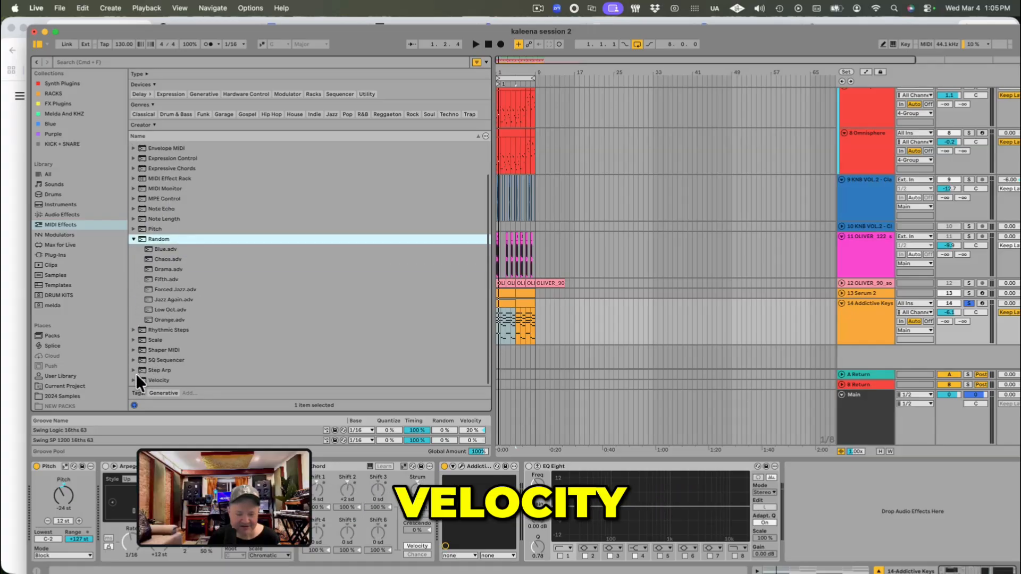
click(133, 376)
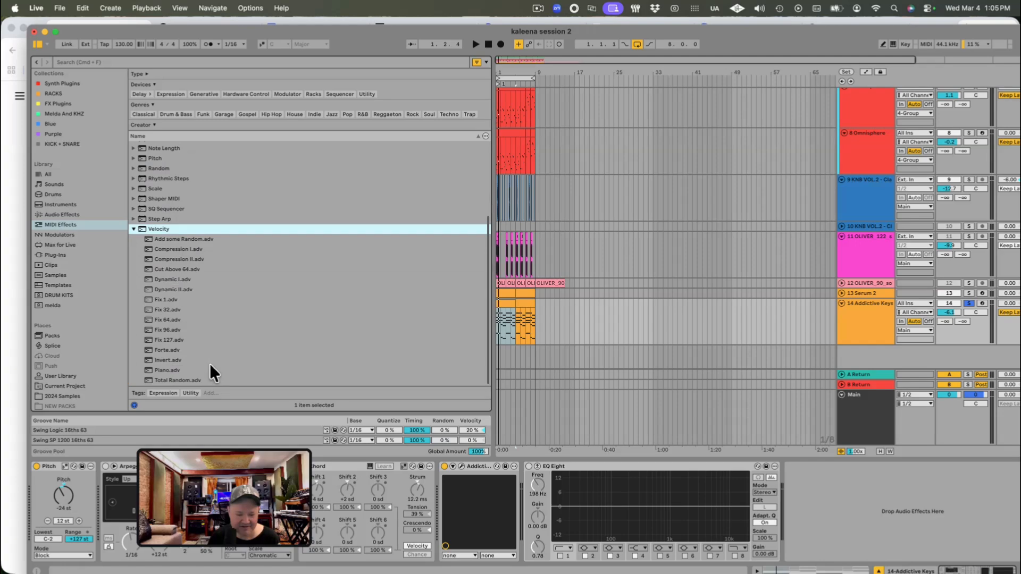
double_click(176, 370)
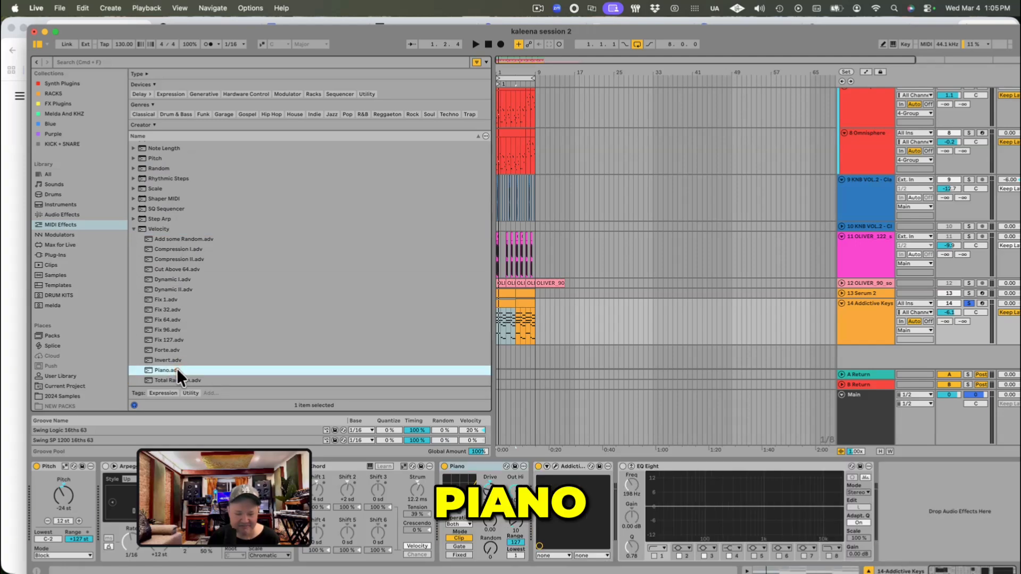
Step: Set the Piano velocity effect's Drive to -0.51 and raise its Random amount while auditioning the keys
key(space)
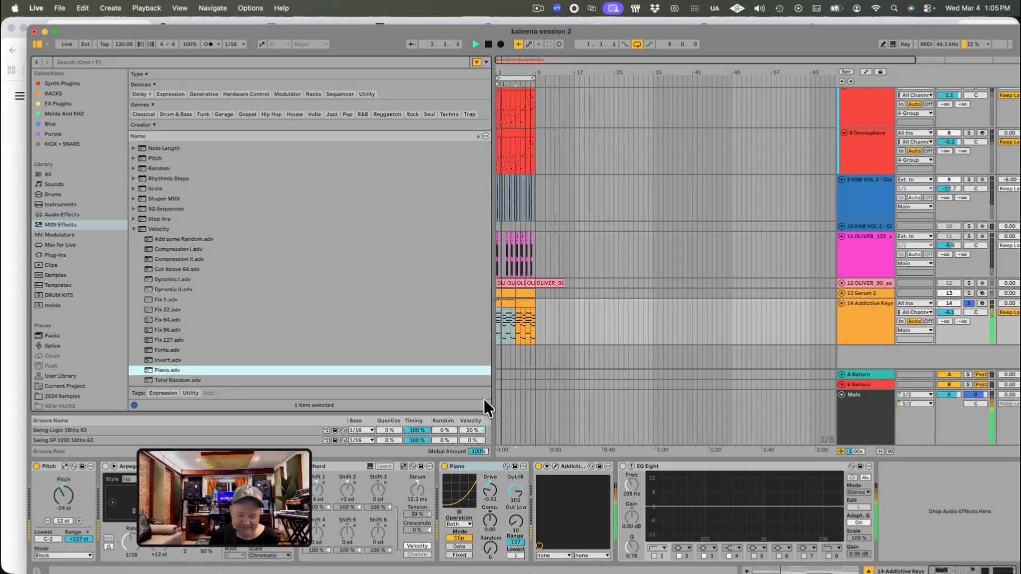
drag(490, 494, 489, 468)
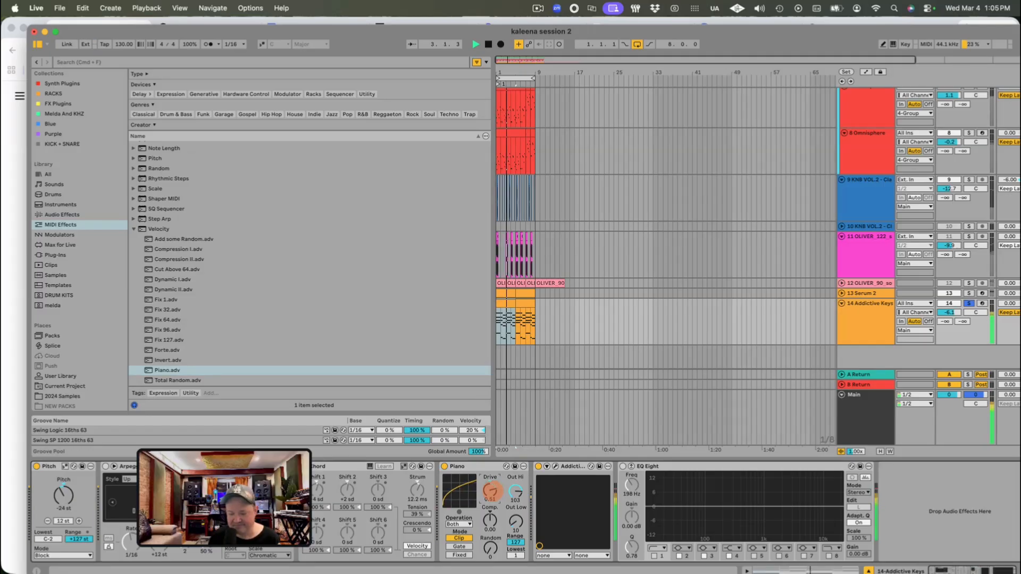
key(space)
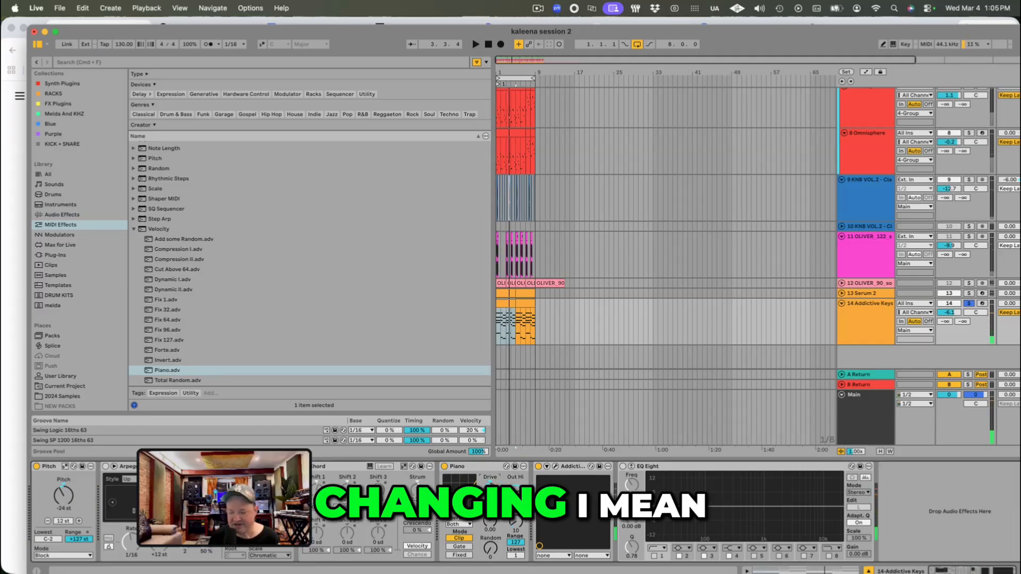
drag(492, 488, 492, 502)
key(space)
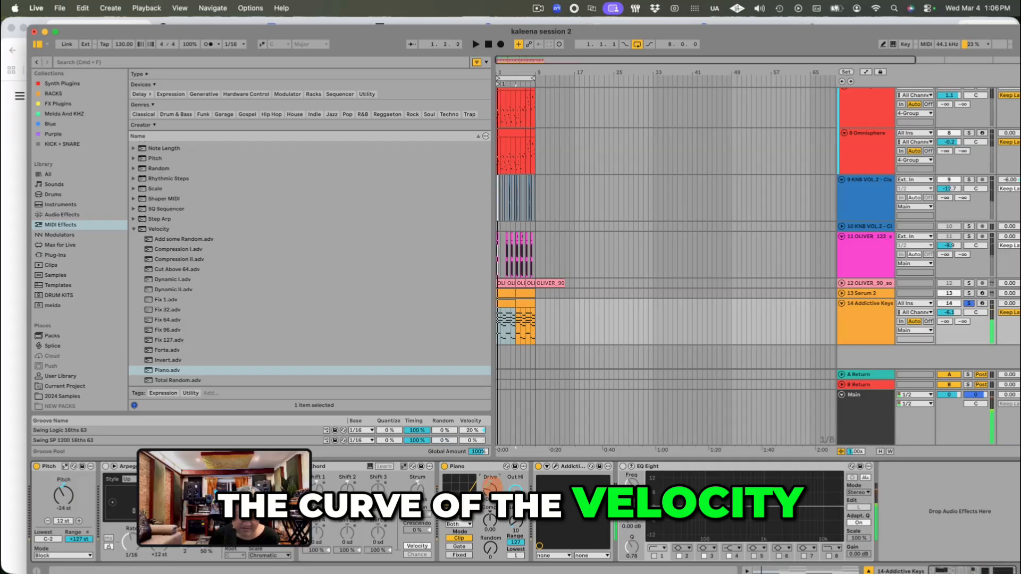
mouse_move(492, 545)
mouse_down()
mouse_move(492, 531)
mouse_move(495, 555)
mouse_up()
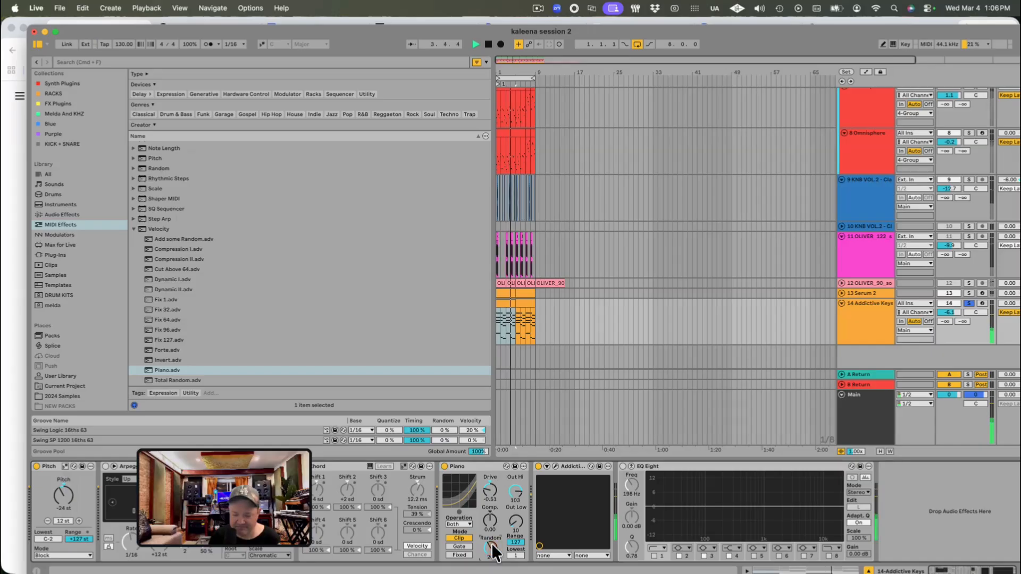
drag(489, 548, 489, 550)
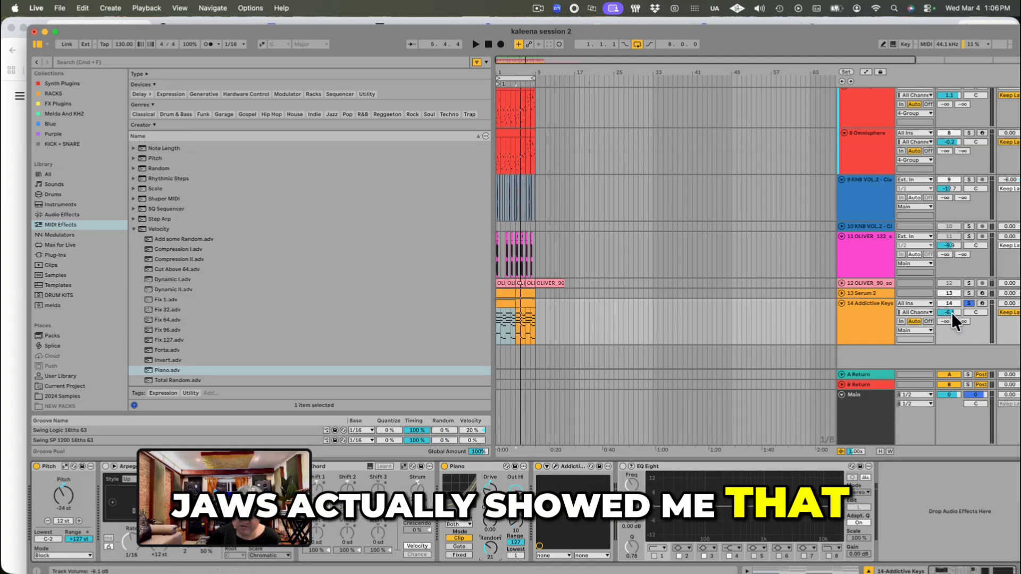
Step: Unsolo the Addictive Keys track at -5.9 dB, and lower the unfolded Serum 2 track to -10.6 dB during playback
drag(951, 312, 952, 310)
click(968, 303)
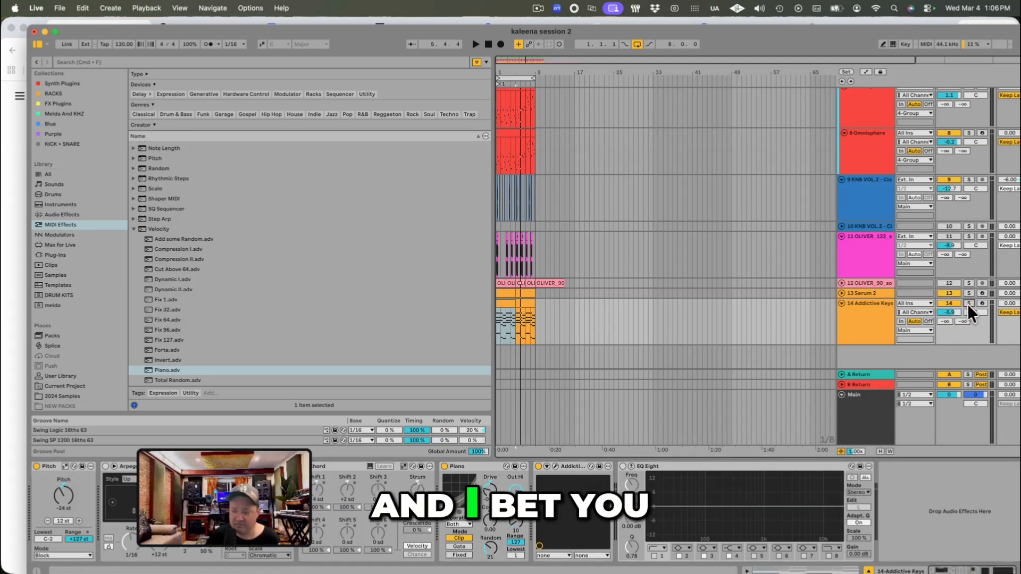
click(864, 307)
key(space)
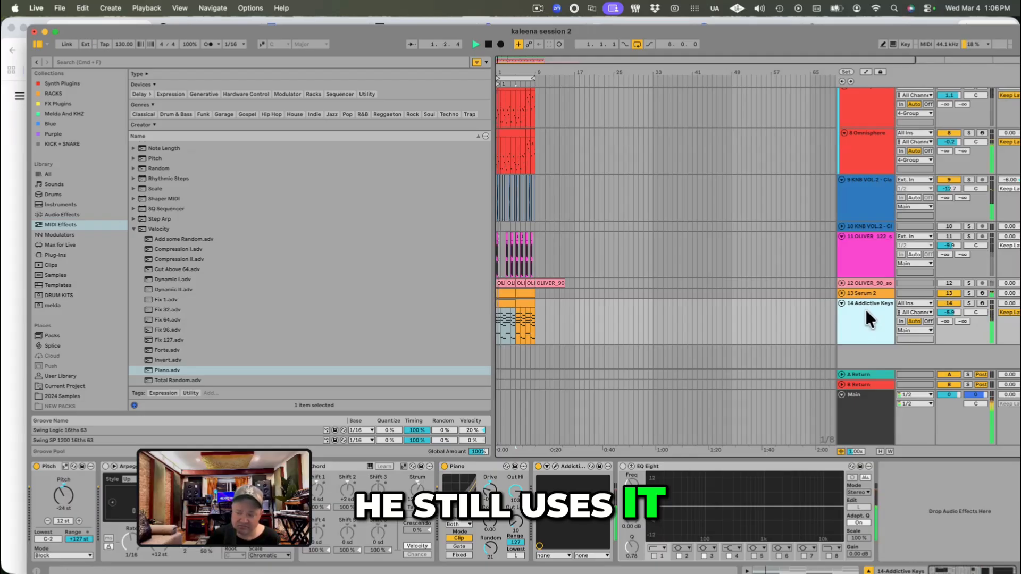
click(950, 312)
click(842, 293)
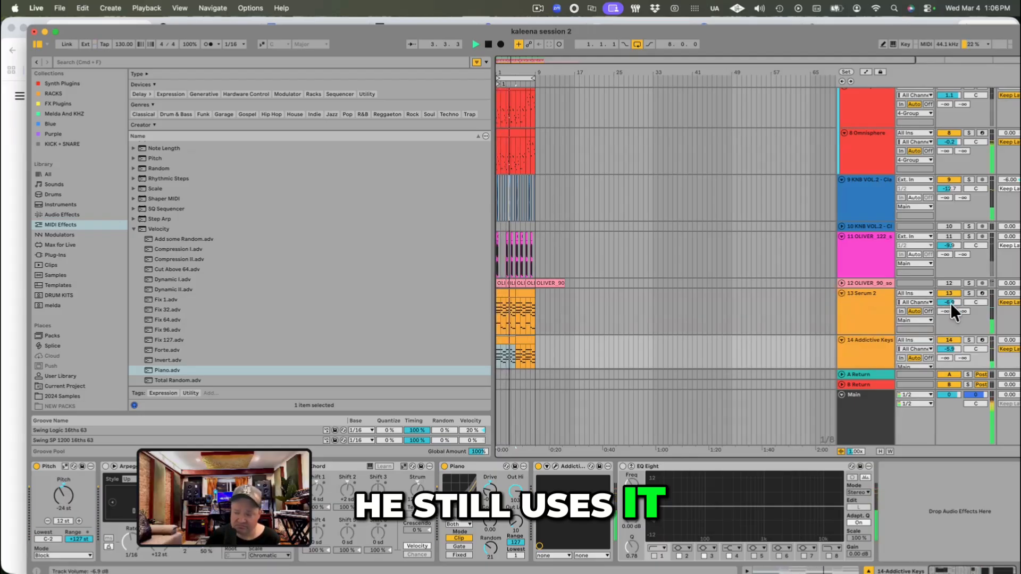
Step: Open the Omnisphere instrument on track 8 to check its Retro 60's - Full Range bass, and stop playback
click(877, 241)
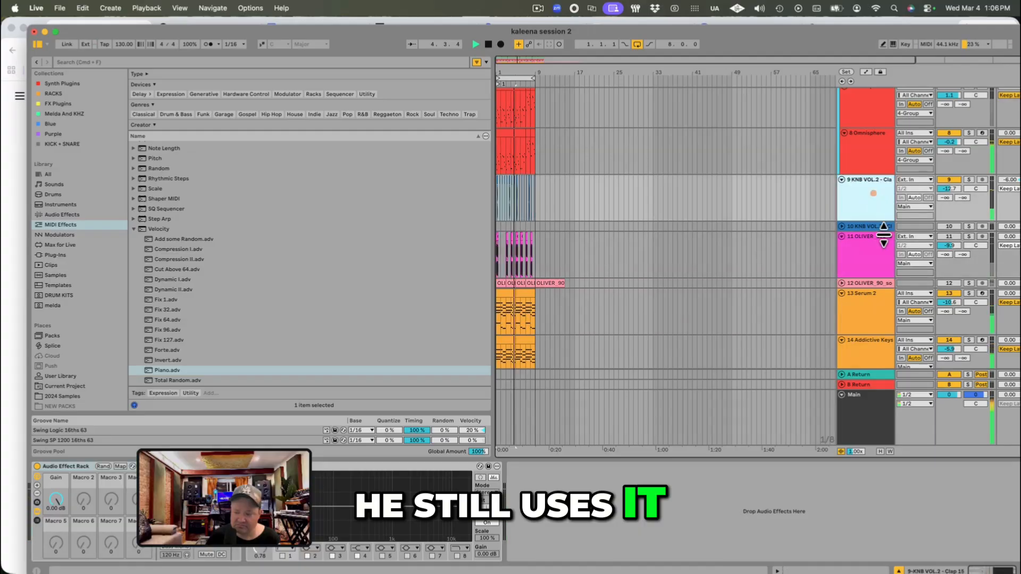
scroll(851, 266, up, 5)
click(846, 297)
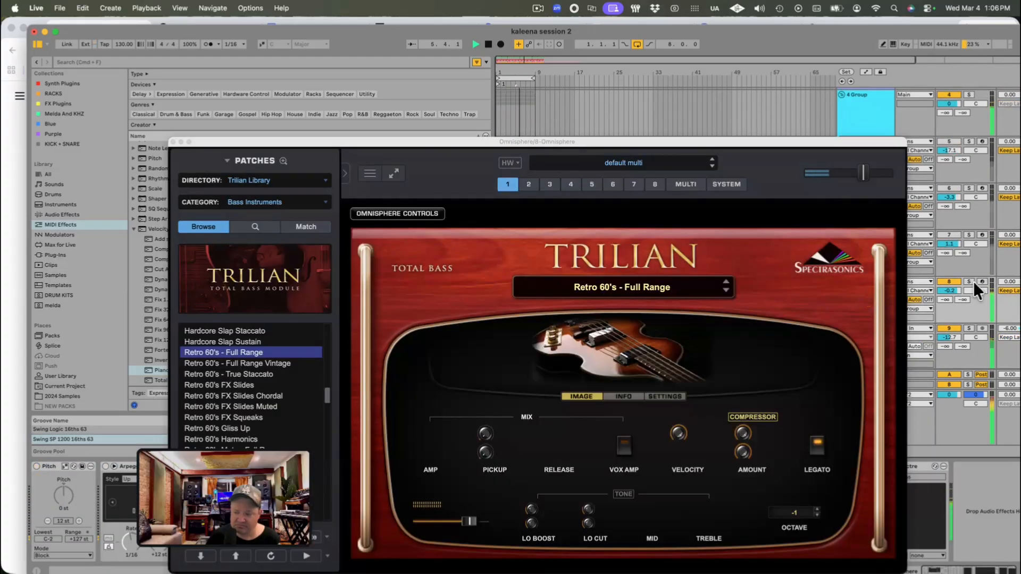
key(space)
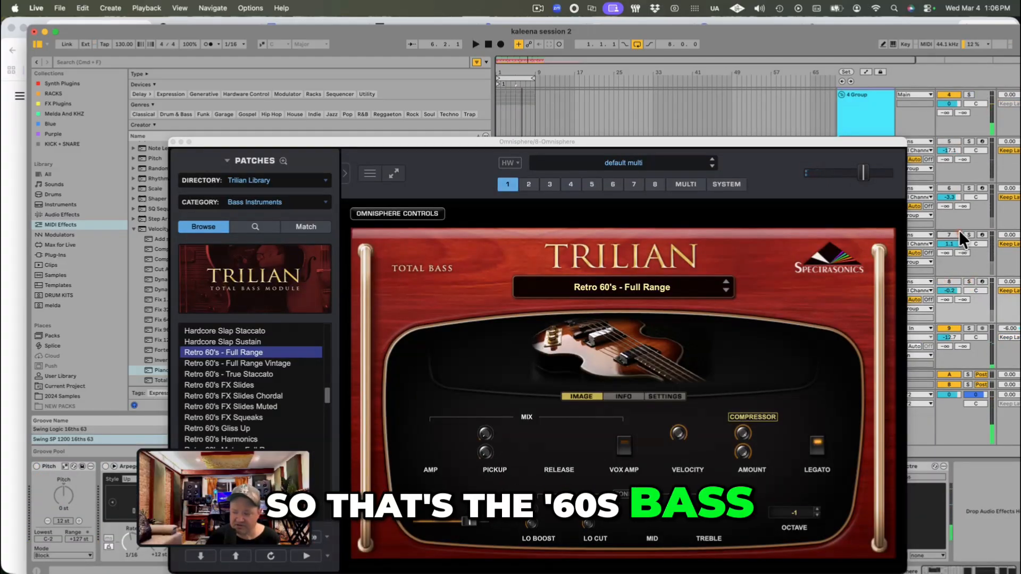
Step: Solo the track 7 Omnisphere bass, play its Clean Fender - Full Range patch, and lower the instrument's output level
key(space)
click(970, 232)
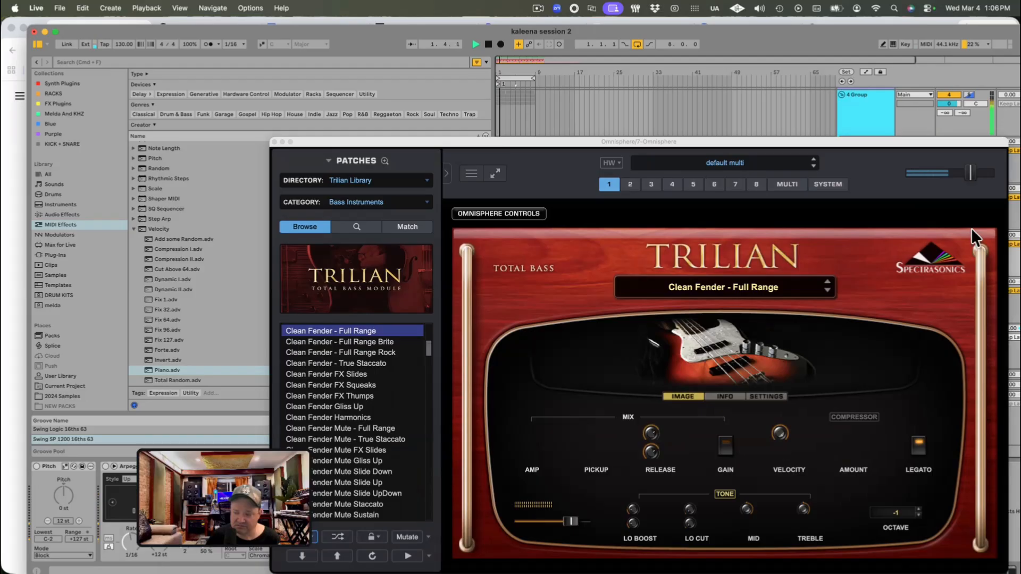
click(952, 175)
drag(972, 171, 956, 173)
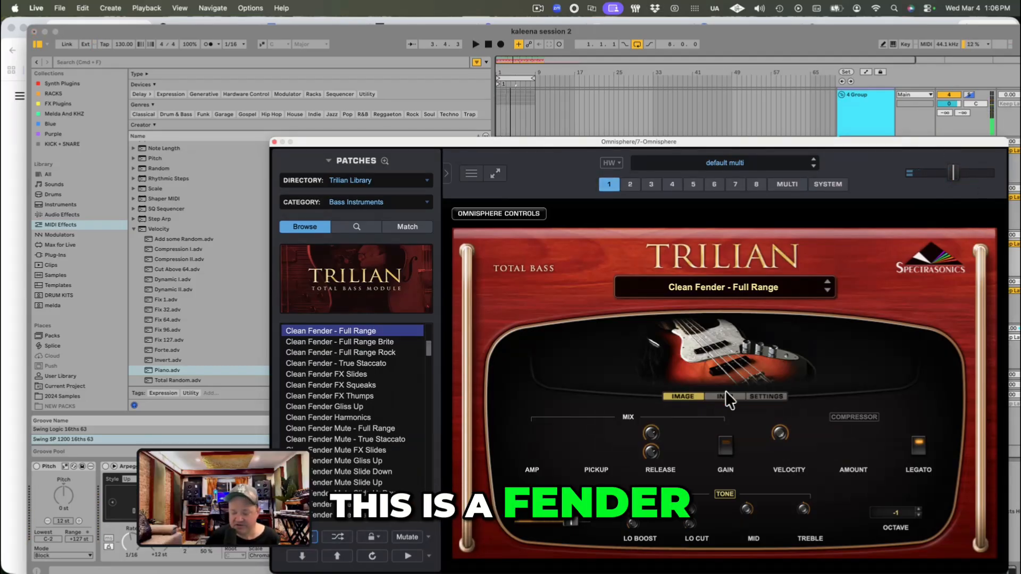
Step: Browse the Trilian bass patches, load Rock P-Bass Pick - Full Range, and audition it on the track 7 Omnisphere
drag(609, 140, 548, 54)
scroll(276, 359, down, 6)
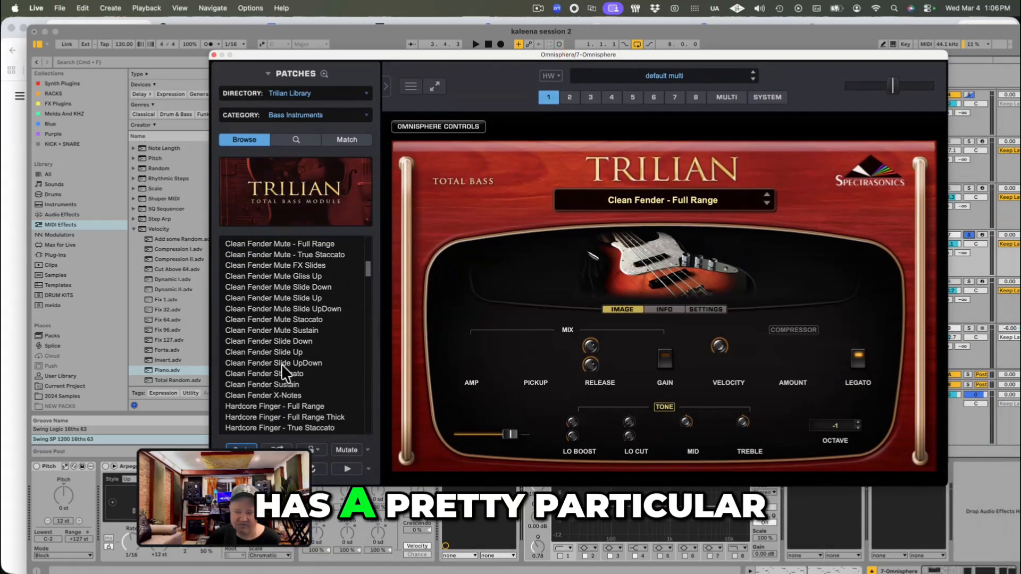
scroll(288, 376, up, 3)
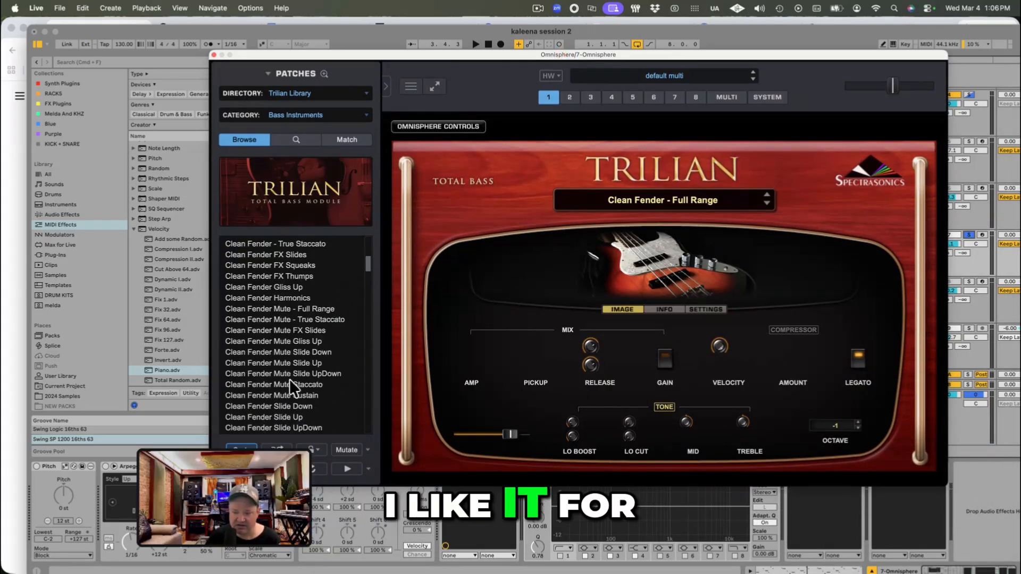
scroll(289, 379, down, 5)
scroll(295, 397, down, 10)
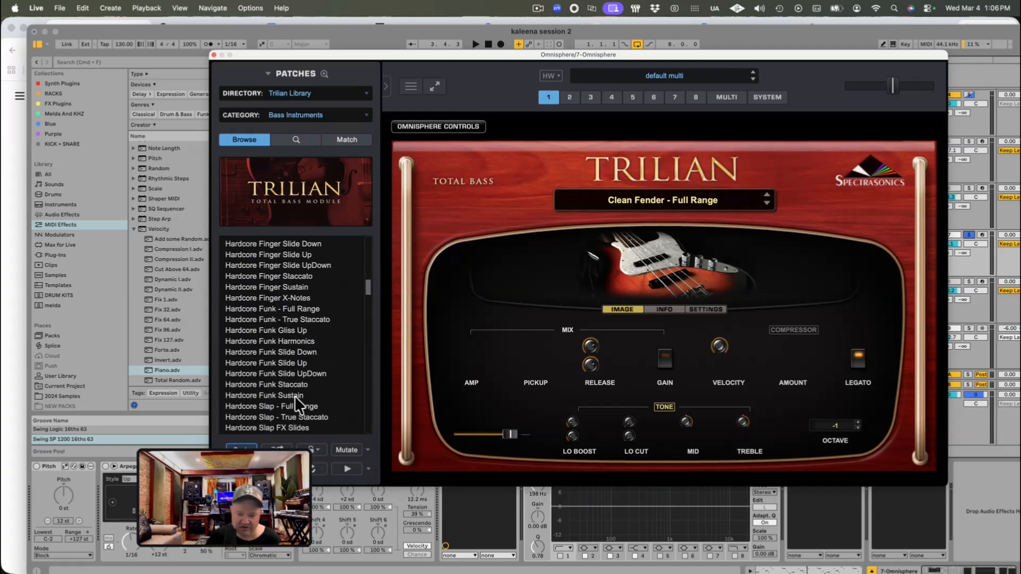
scroll(295, 398, down, 10)
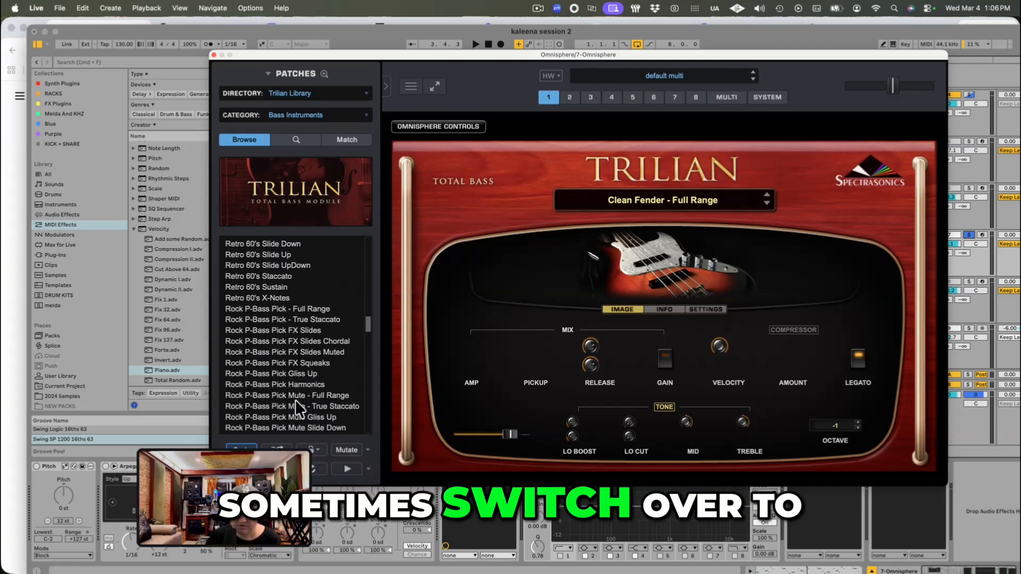
click(288, 309)
key(space)
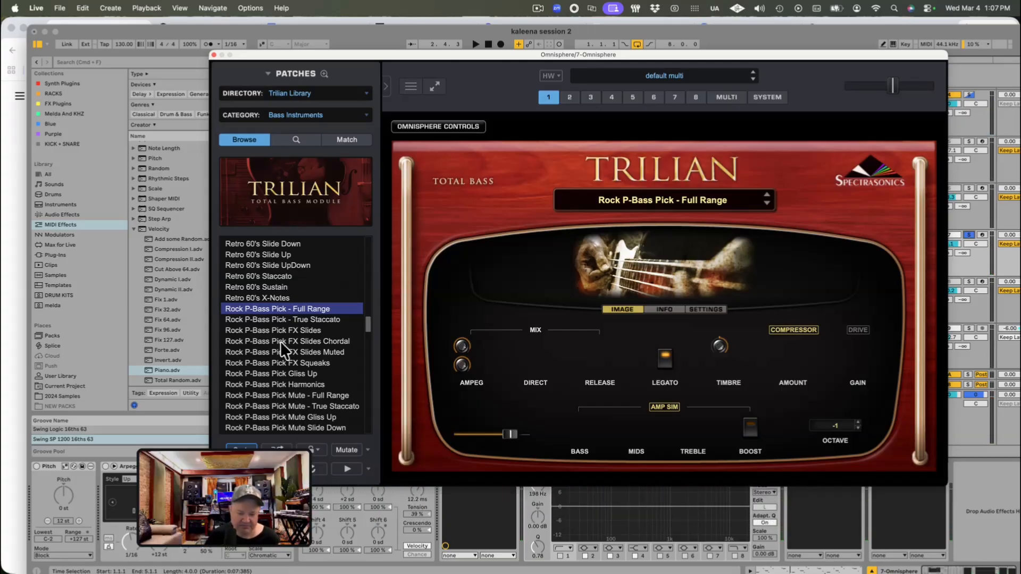
Step: Compare the picked P-Bass in the full mix and soloed by toggling track 7's solo during playback
scroll(291, 349, down, 6)
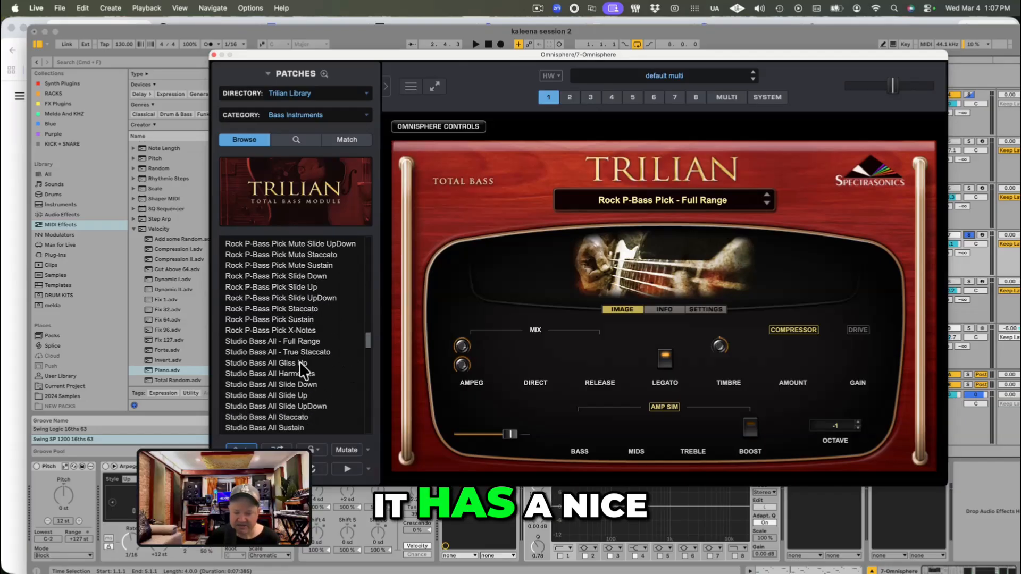
click(969, 234)
key(space)
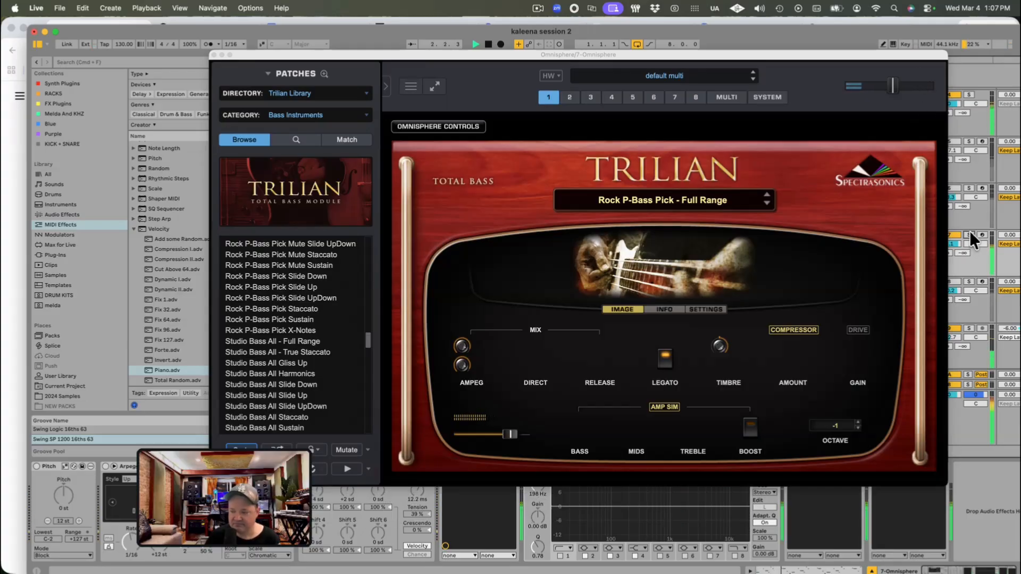
click(969, 234)
key(space)
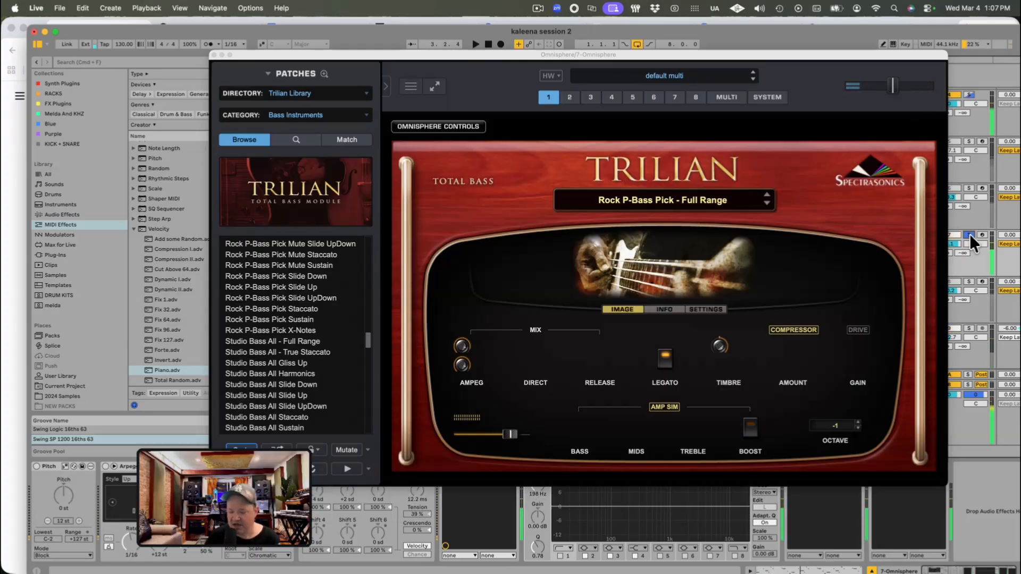
click(969, 235)
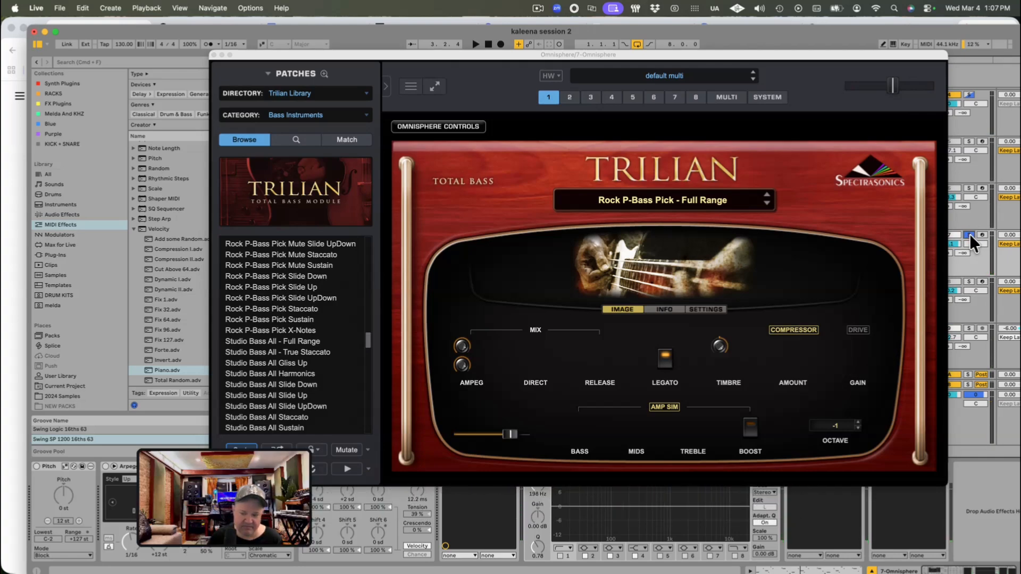
Step: Load the Studio Funk - True Staccato bass patch, audition it soloed, then unsolo track 7 and play it in the mix
scroll(263, 374, down, 5)
scroll(270, 370, down, 3)
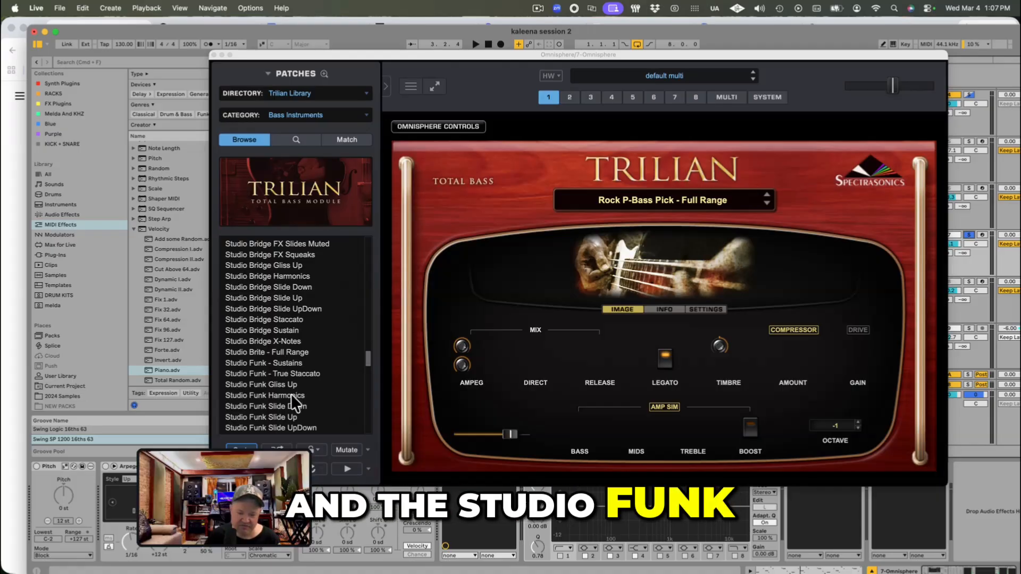
click(311, 373)
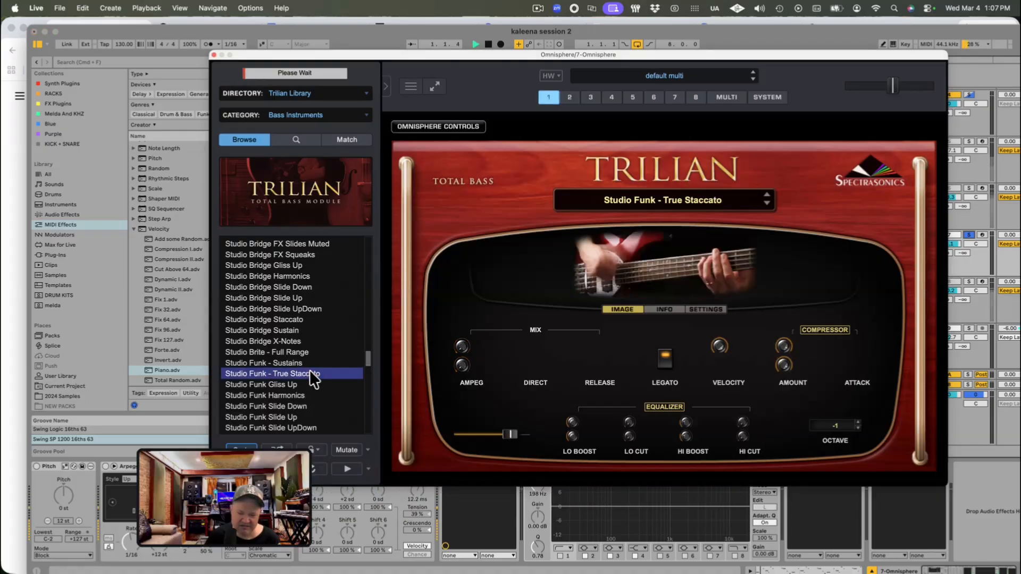
key(space)
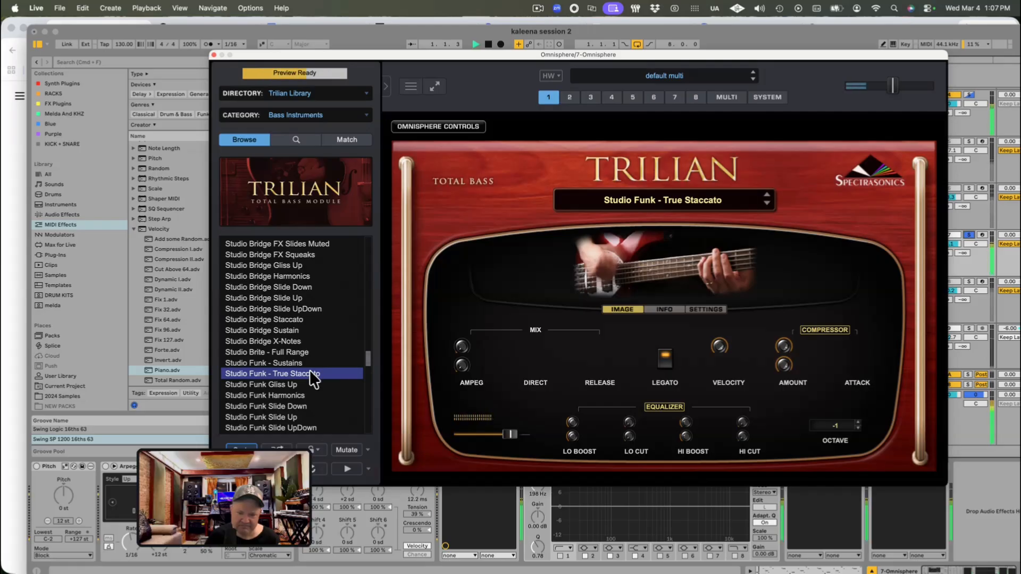
key(space)
click(971, 235)
key(space)
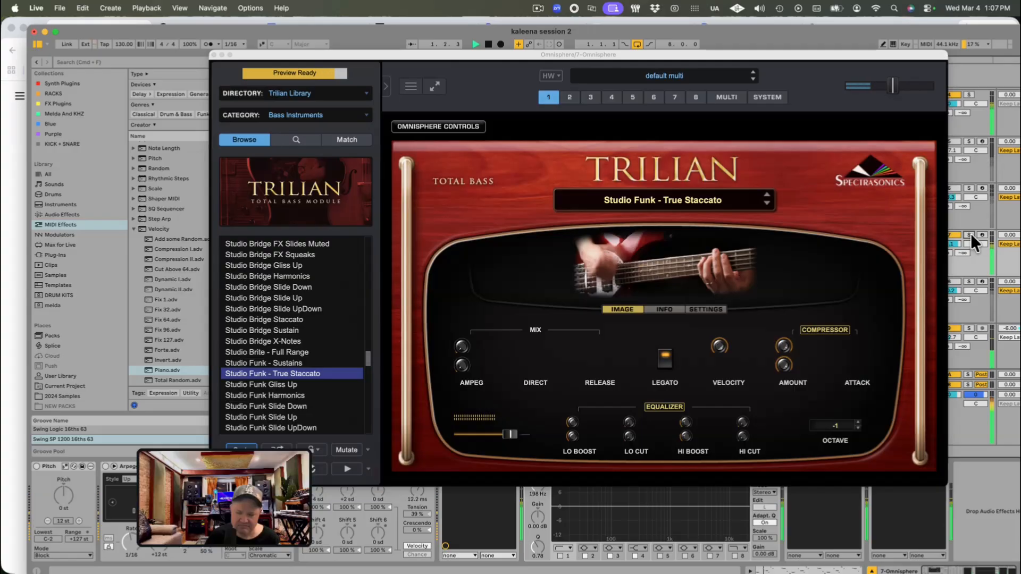
Step: Solo the track 7 Omnisphere and raise its track volume to 6.0 dB while auditioning the funk bass
drag(868, 55, 803, 304)
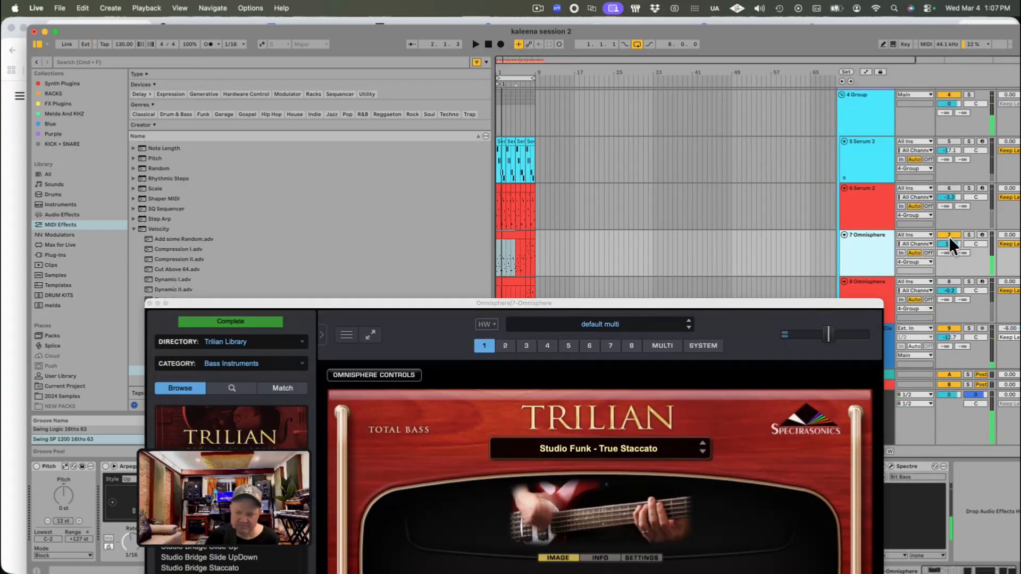
click(969, 235)
drag(945, 243, 945, 231)
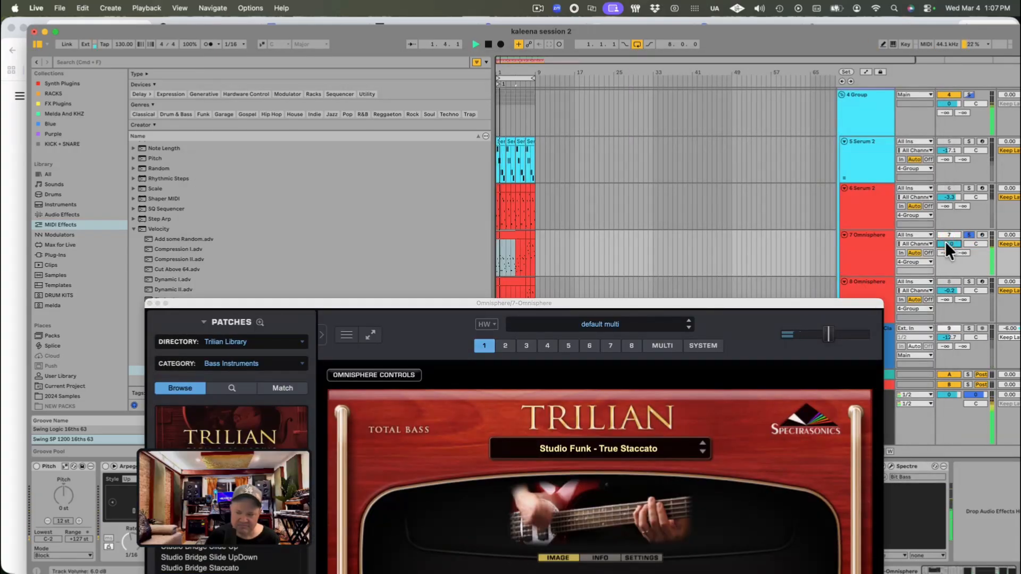
key(space)
drag(695, 308, 674, 56)
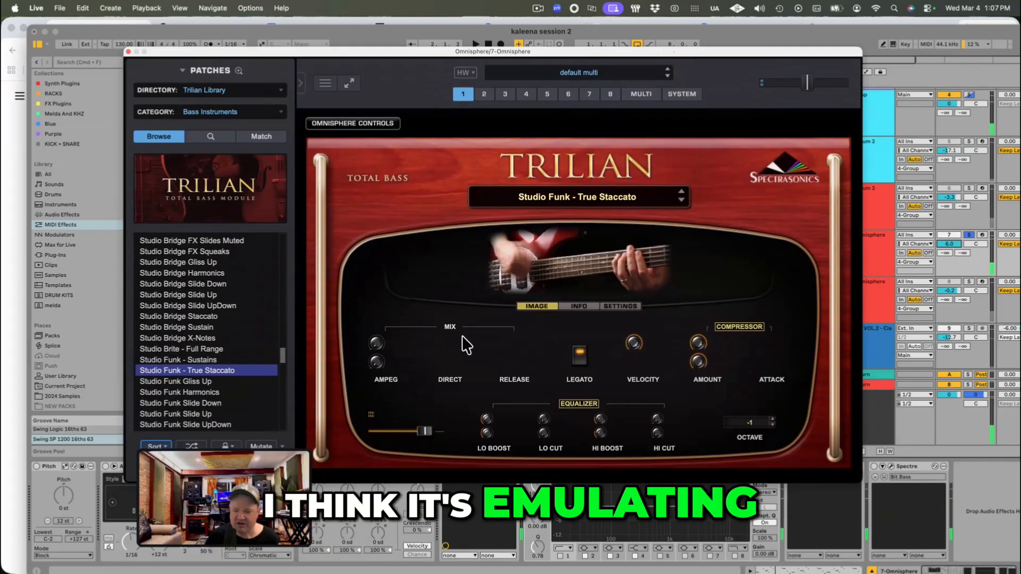
Step: Unsolo track 7, reset its volume to 0 dB, and close the Omnisphere instrument window
click(969, 235)
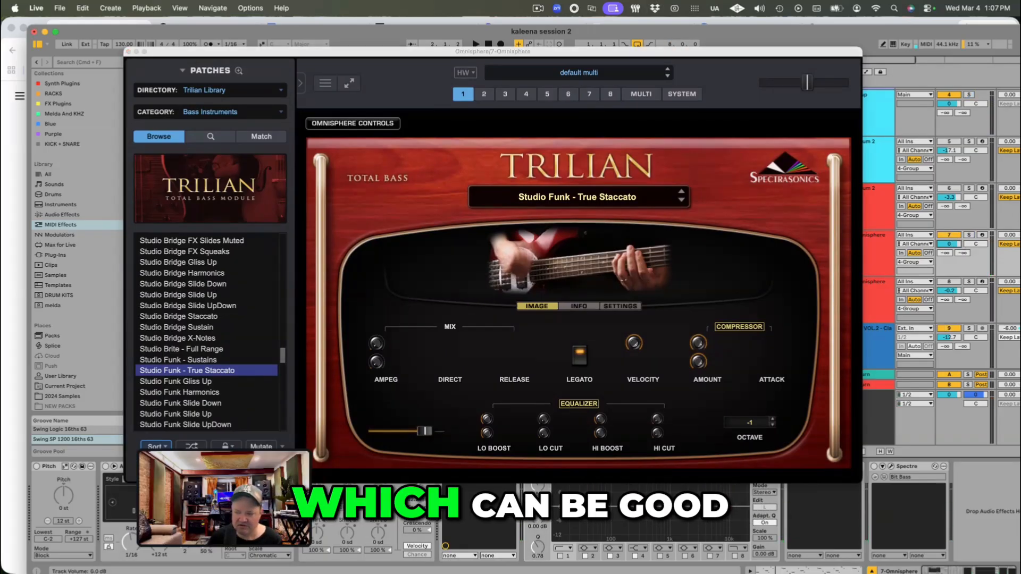
double_click(948, 244)
click(872, 248)
click(879, 207)
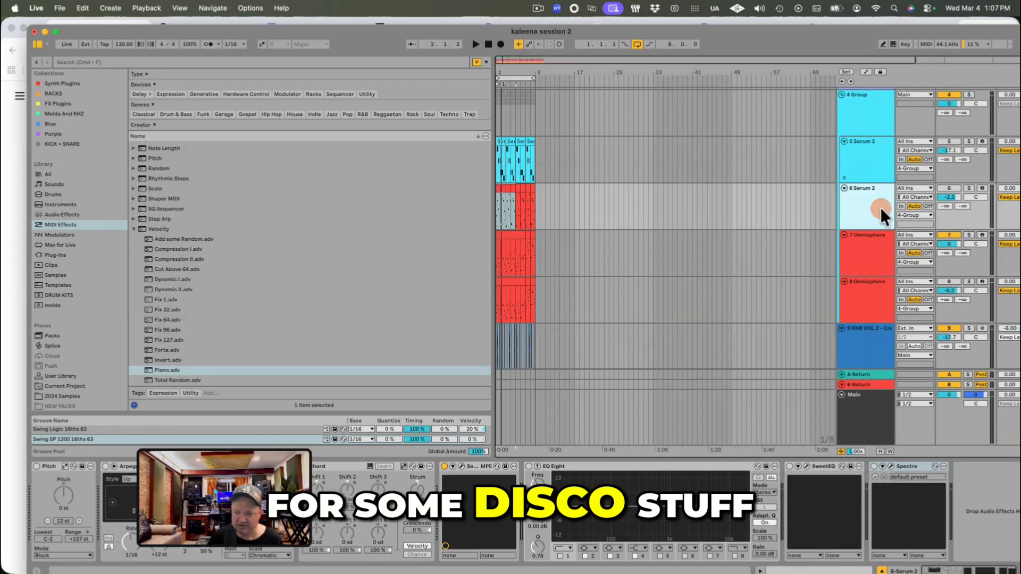
click(871, 257)
click(127, 51)
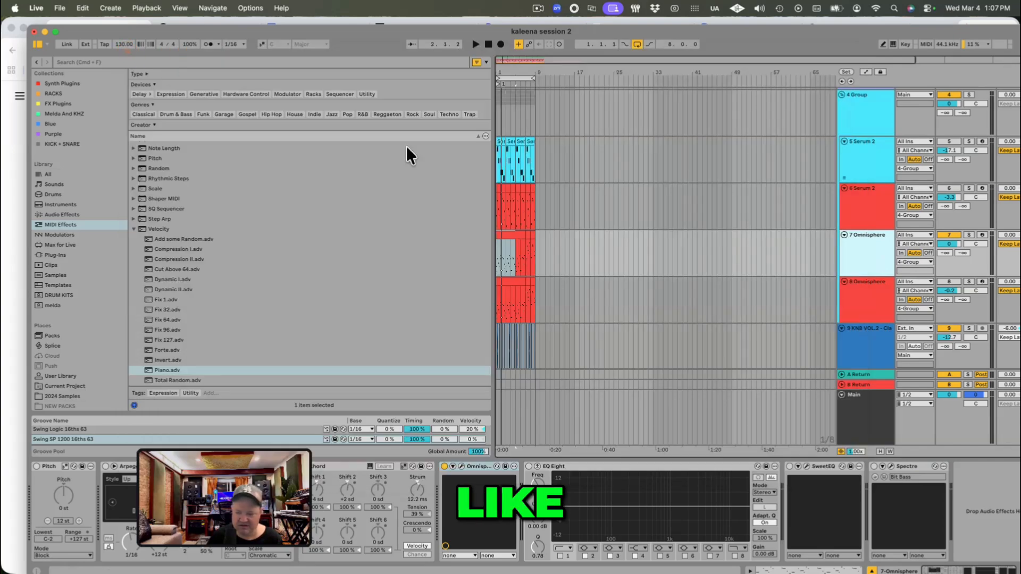
Step: Select the track 7 Omnisphere, enlarge the timeline around its clips, and solo the track
click(869, 208)
click(862, 254)
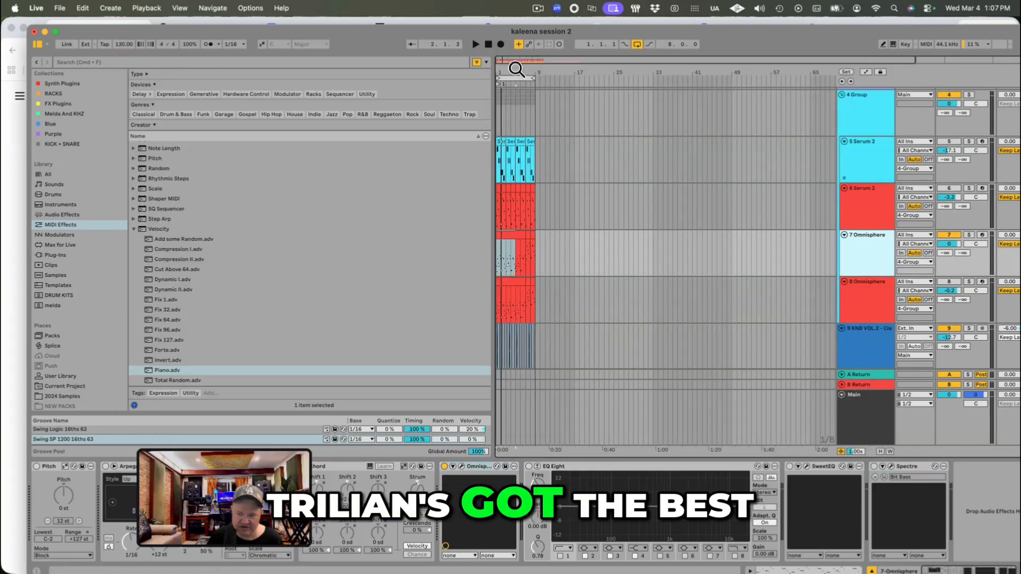
drag(515, 71, 515, 98)
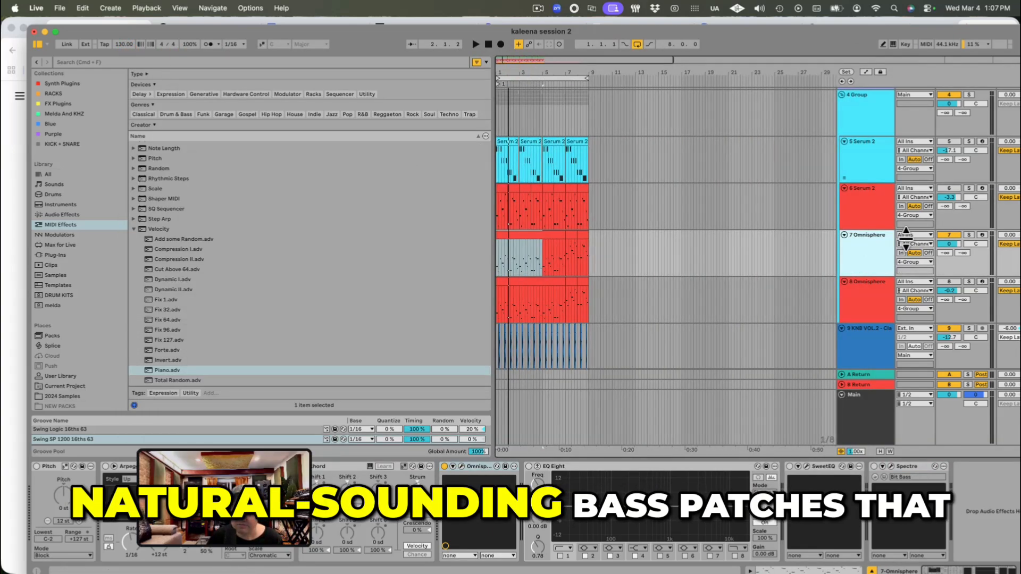
click(970, 235)
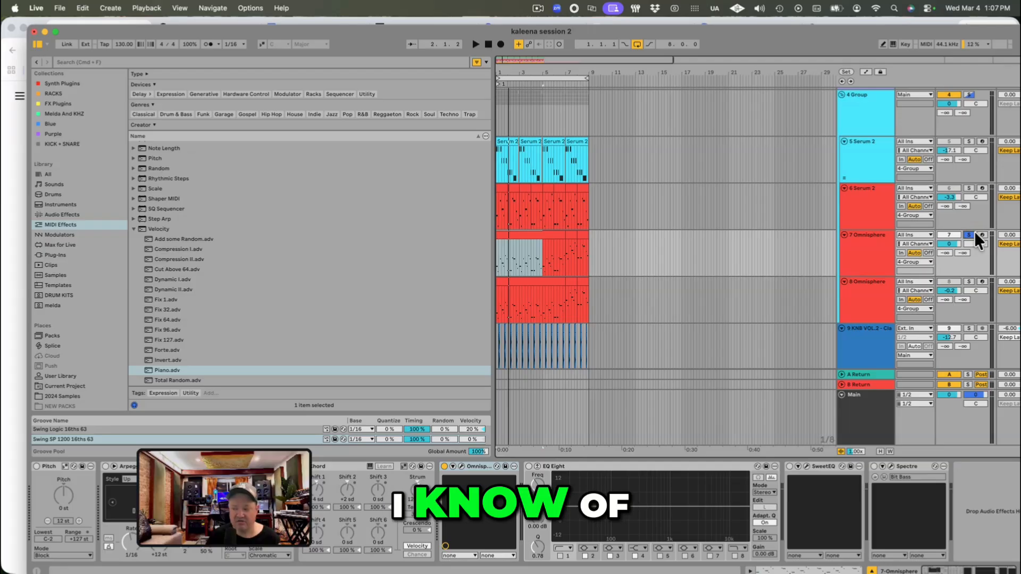
Step: Fold the Serum 2 and Omnisphere tracks in the 4 Group, and fold the Addictive Keys track
click(845, 235)
click(844, 187)
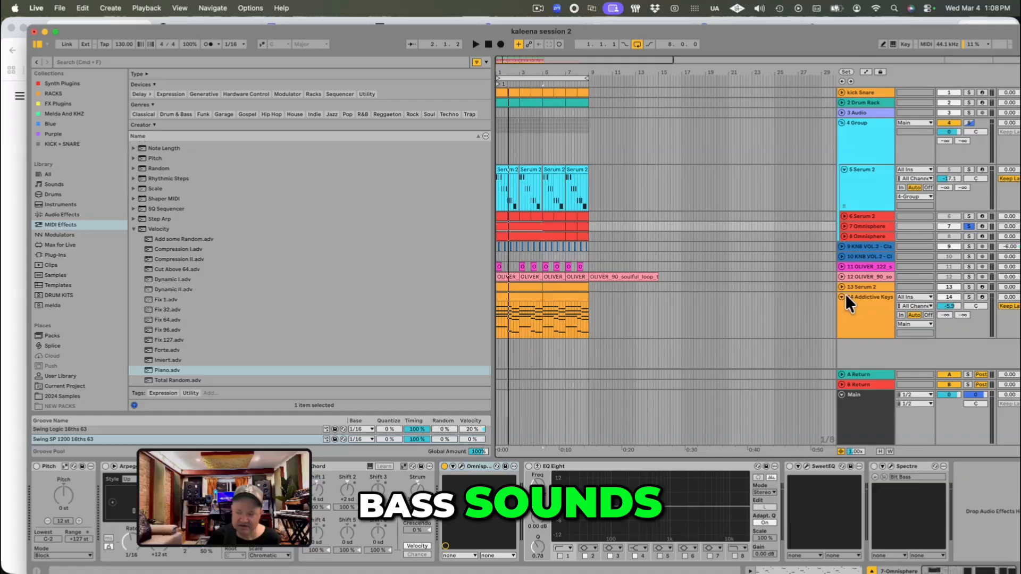
click(843, 295)
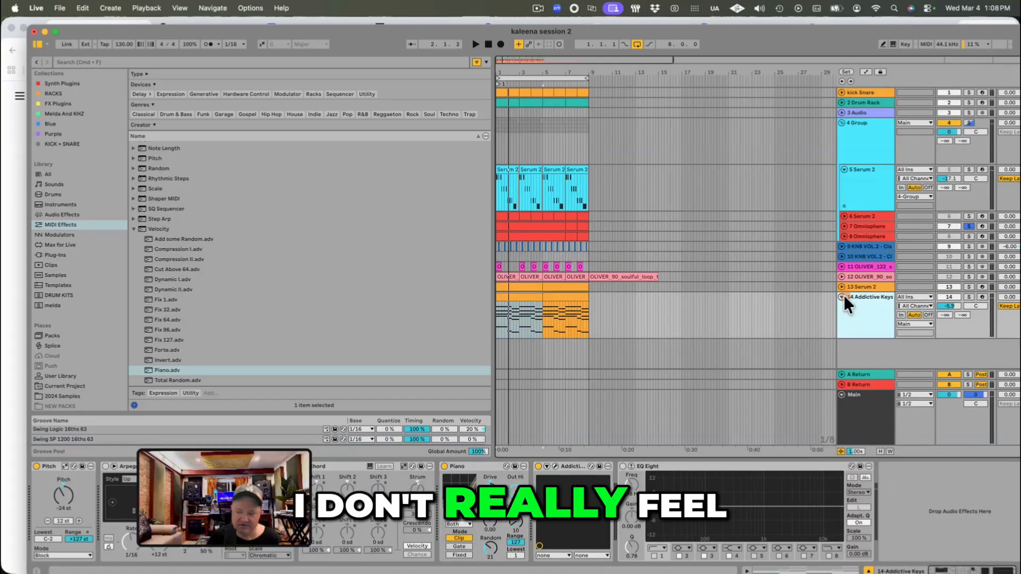
click(842, 297)
click(844, 169)
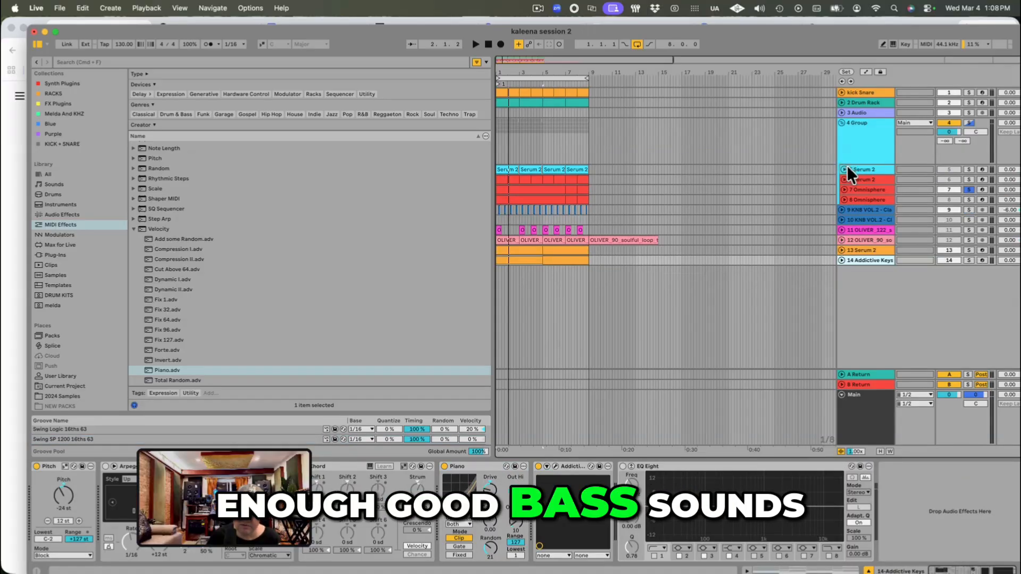